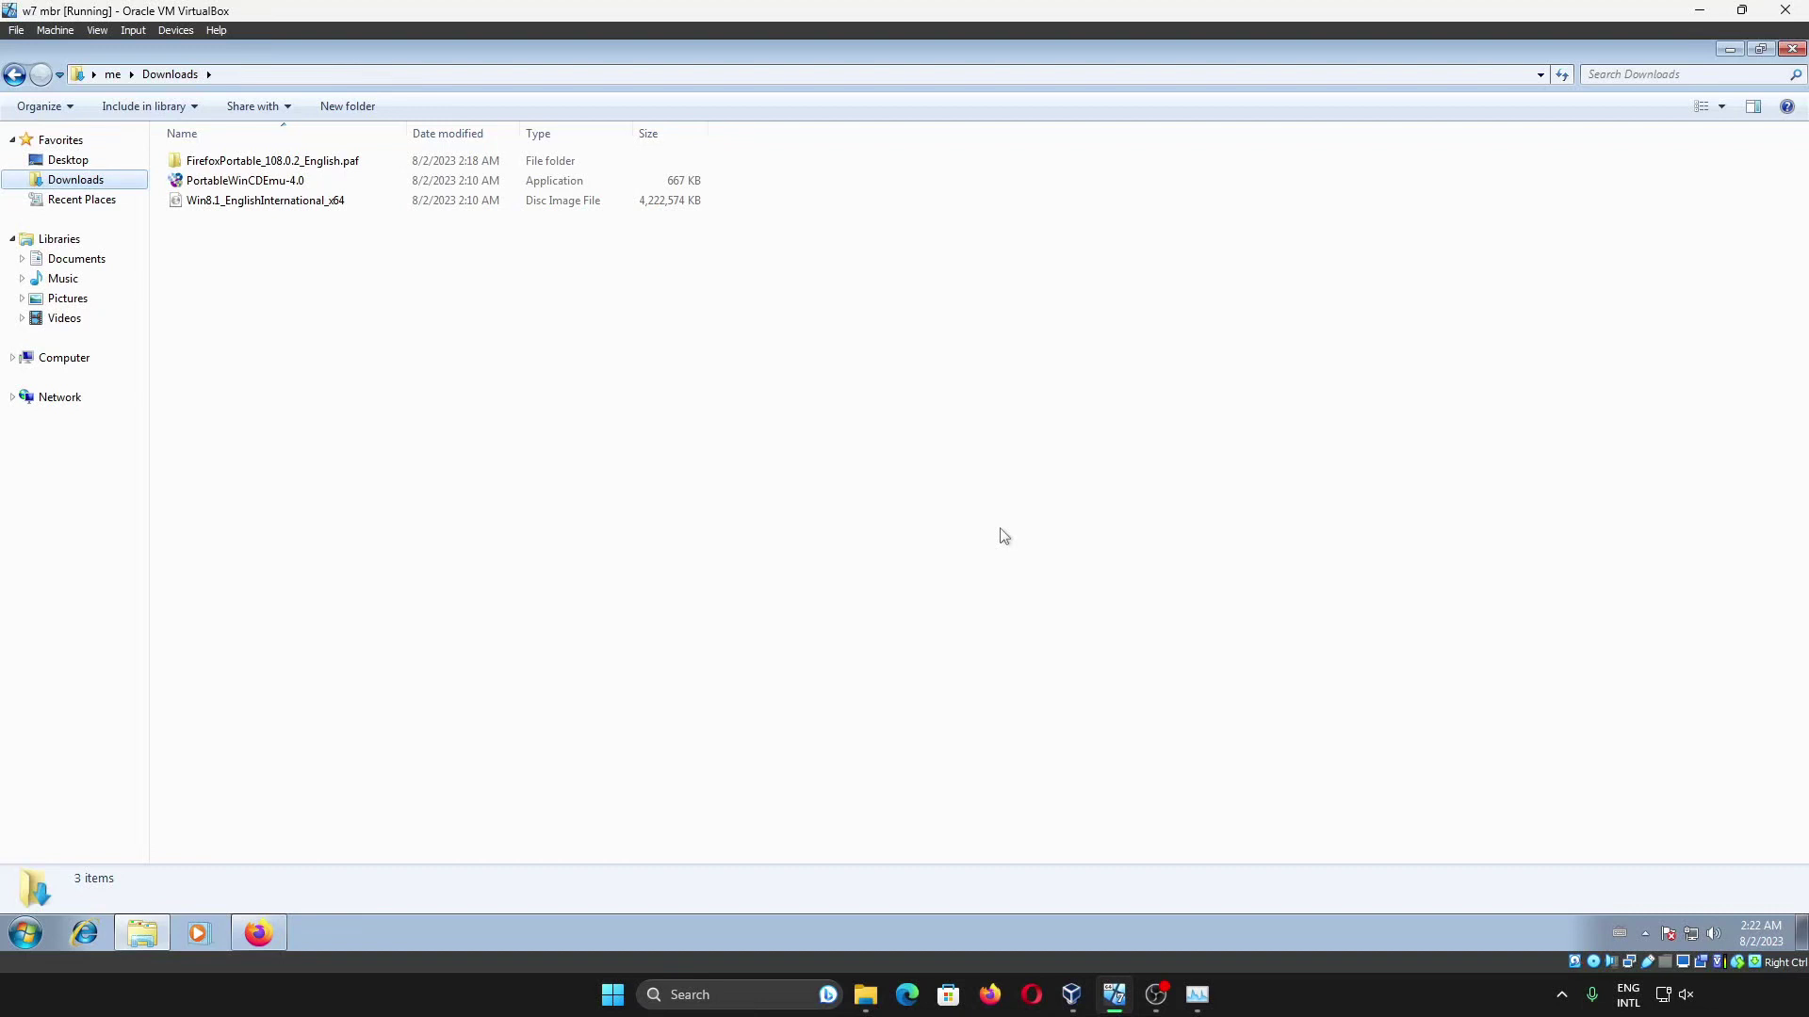
# Step: Search the web for "windows 8 iso download" and open Microsoft's Windows 8.1 Disc Image download page
pyautogui.click(690, 516)
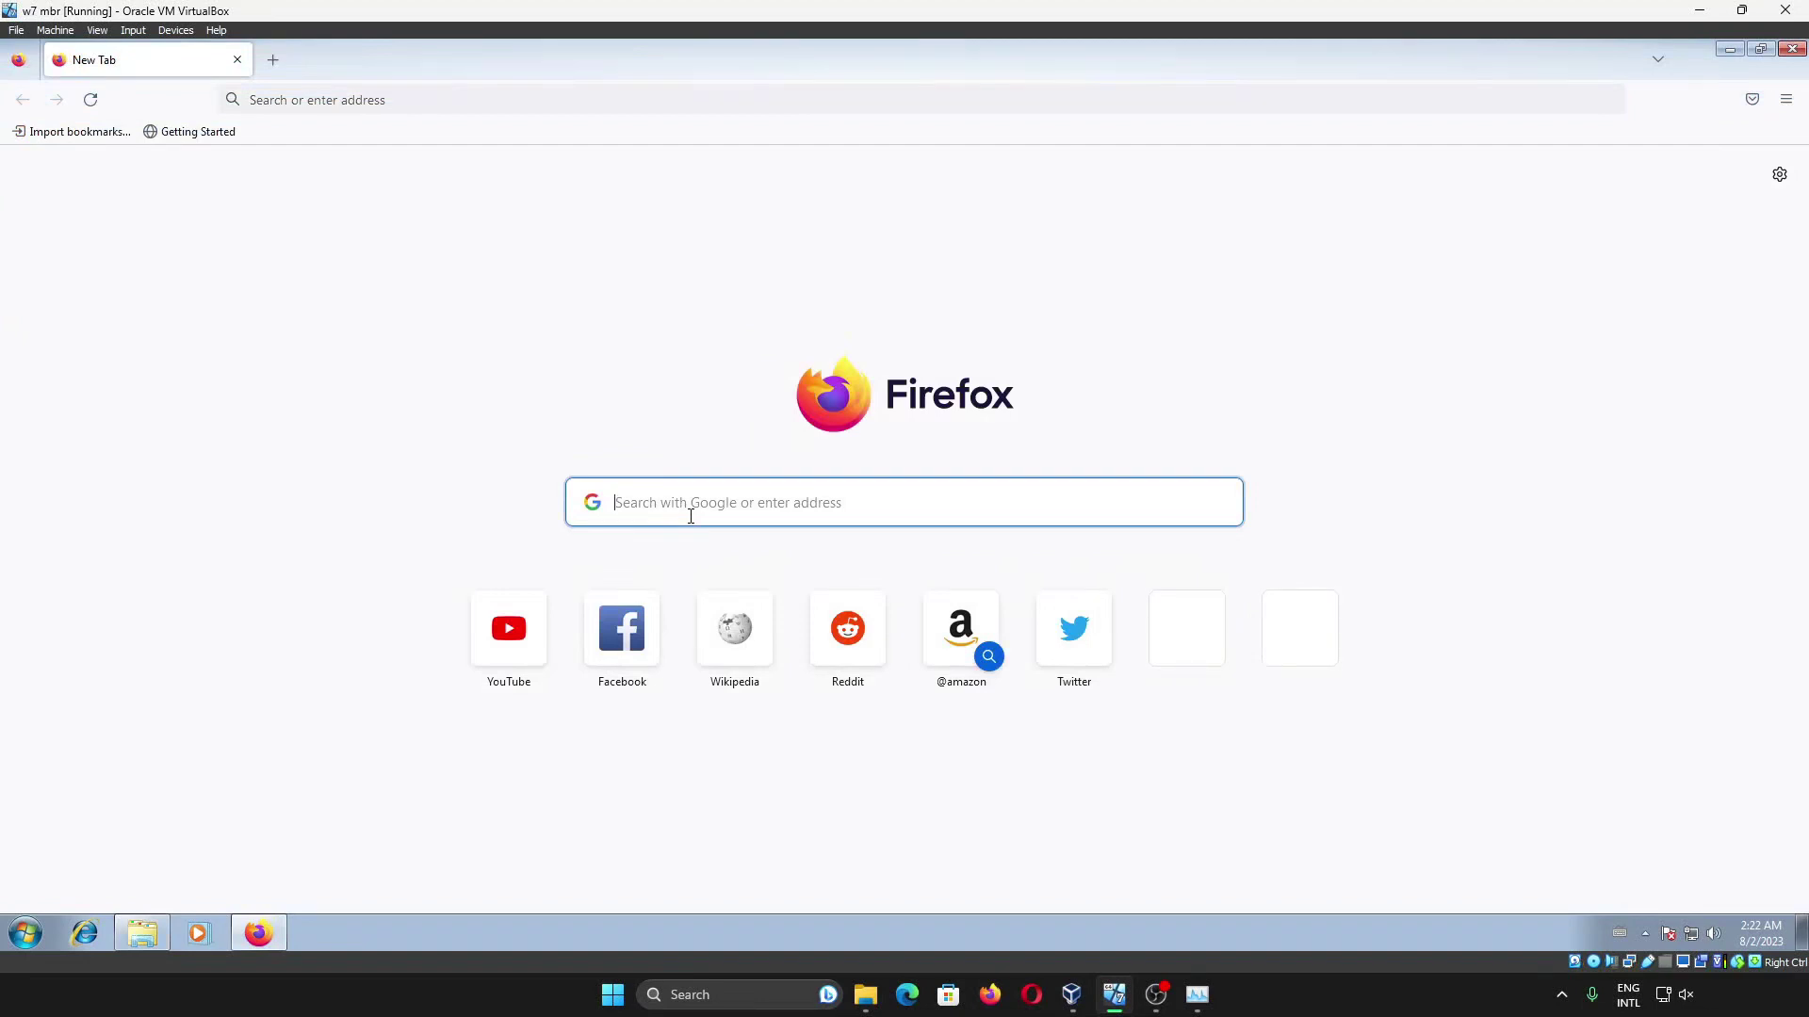
pyautogui.write('win')
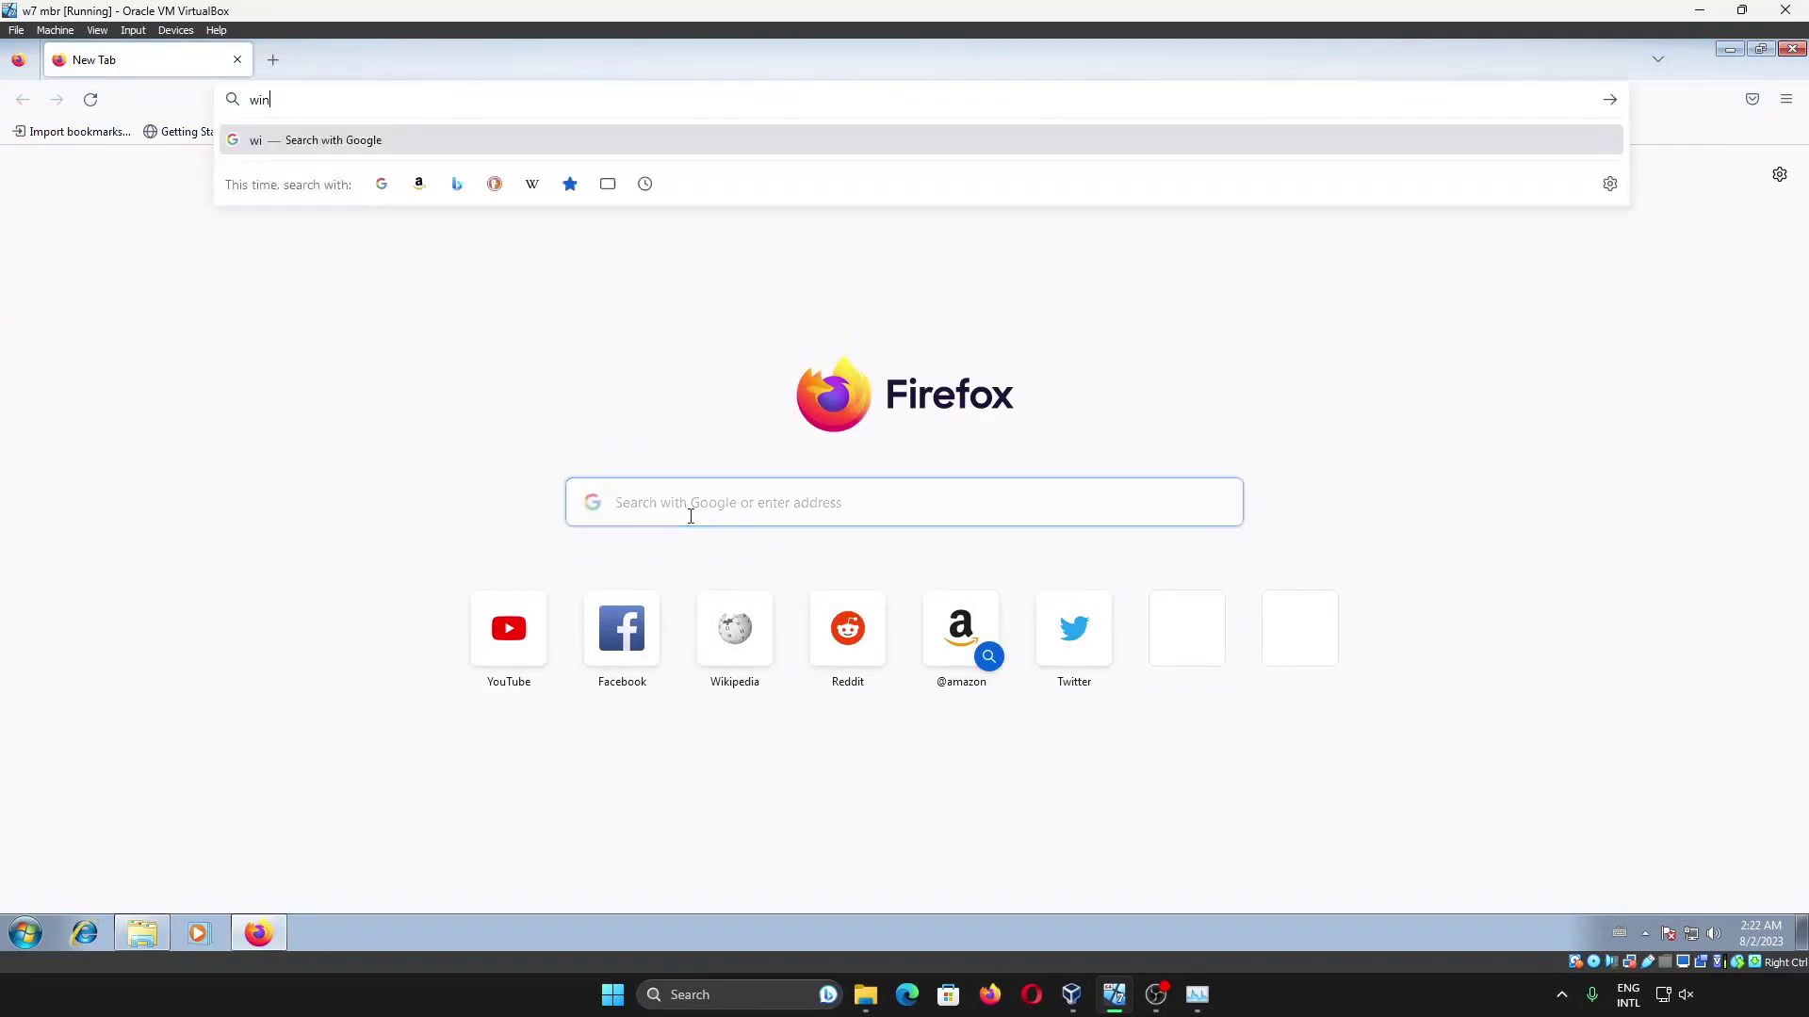
pyautogui.write('dows 8 iso')
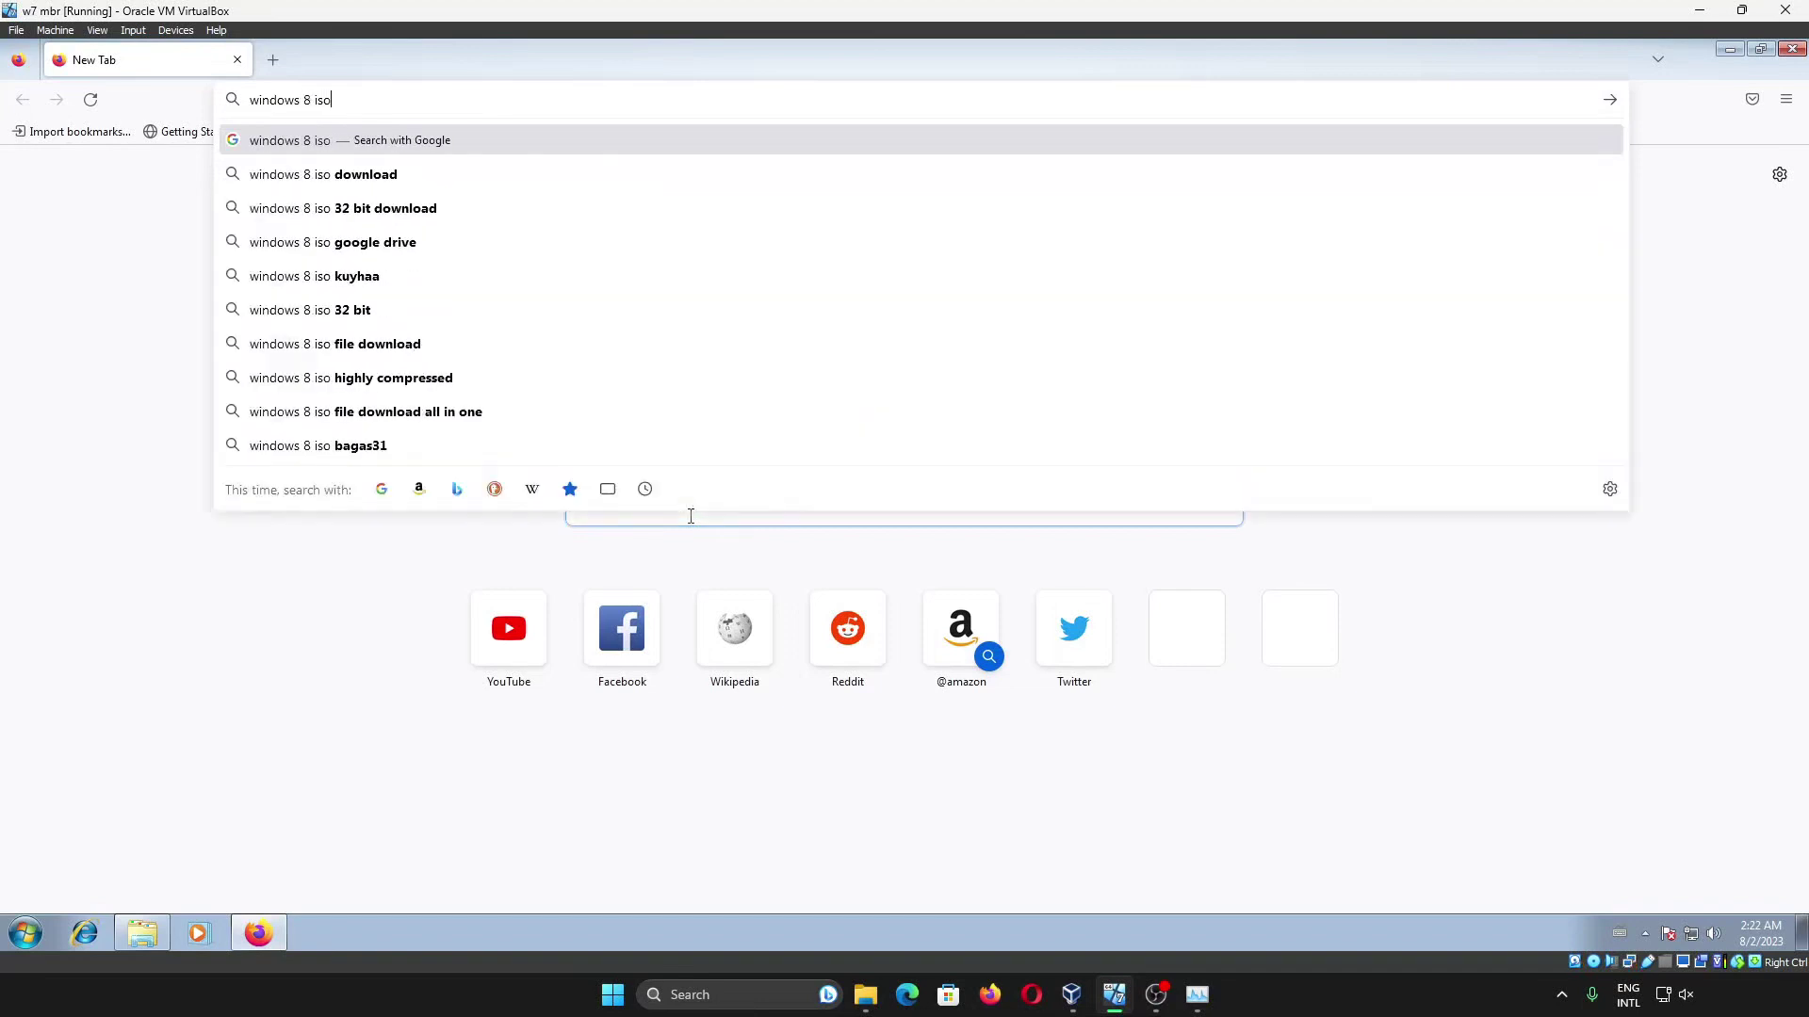
pyautogui.press('Down')
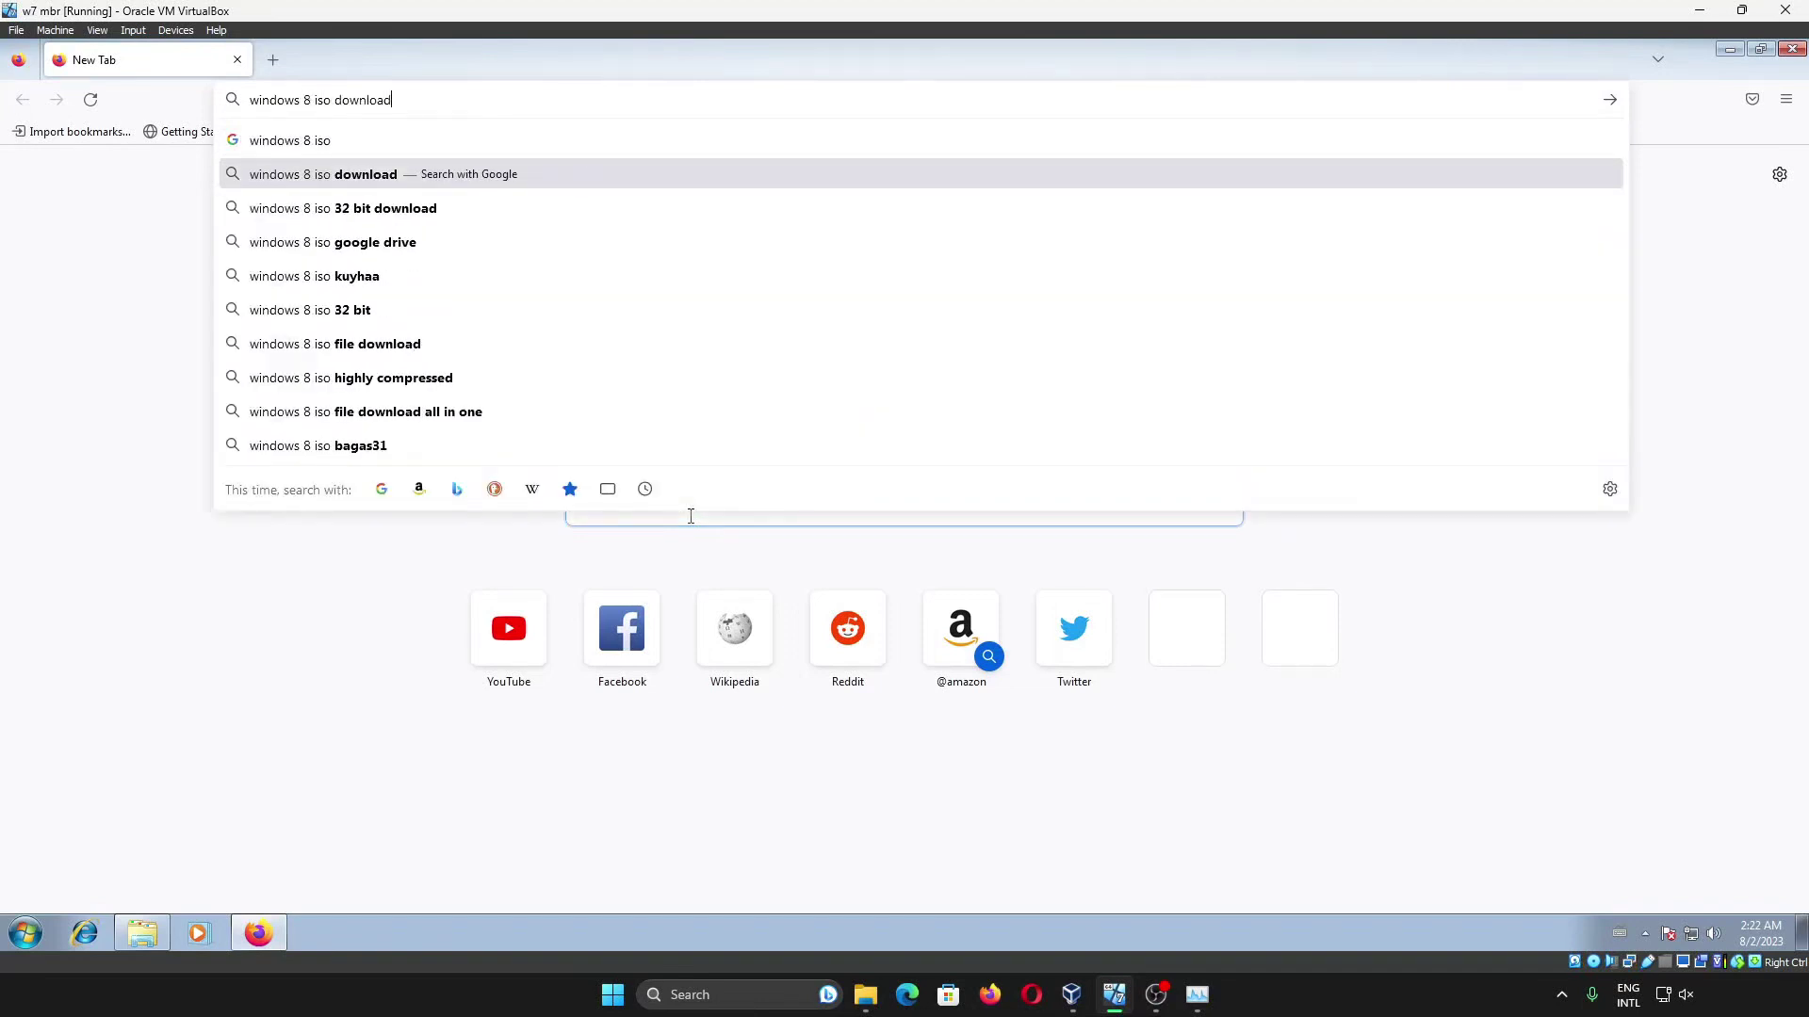
pyautogui.press('Return')
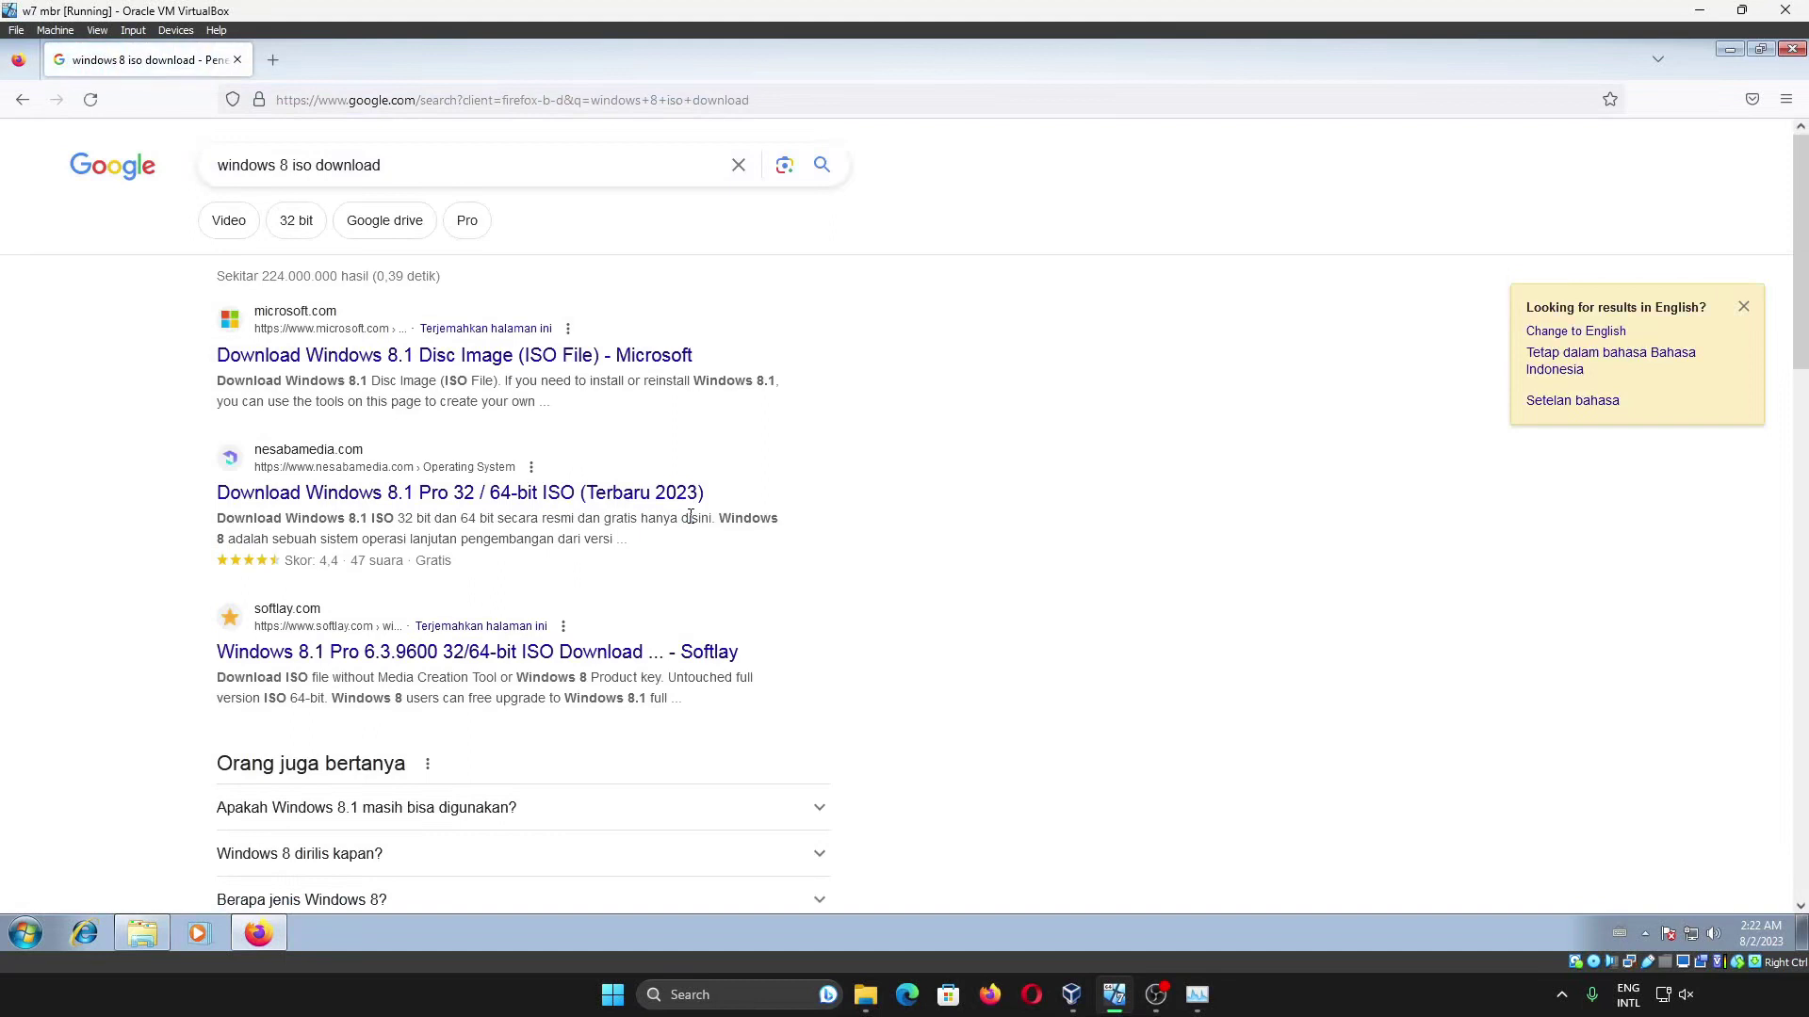
pyautogui.click(596, 356)
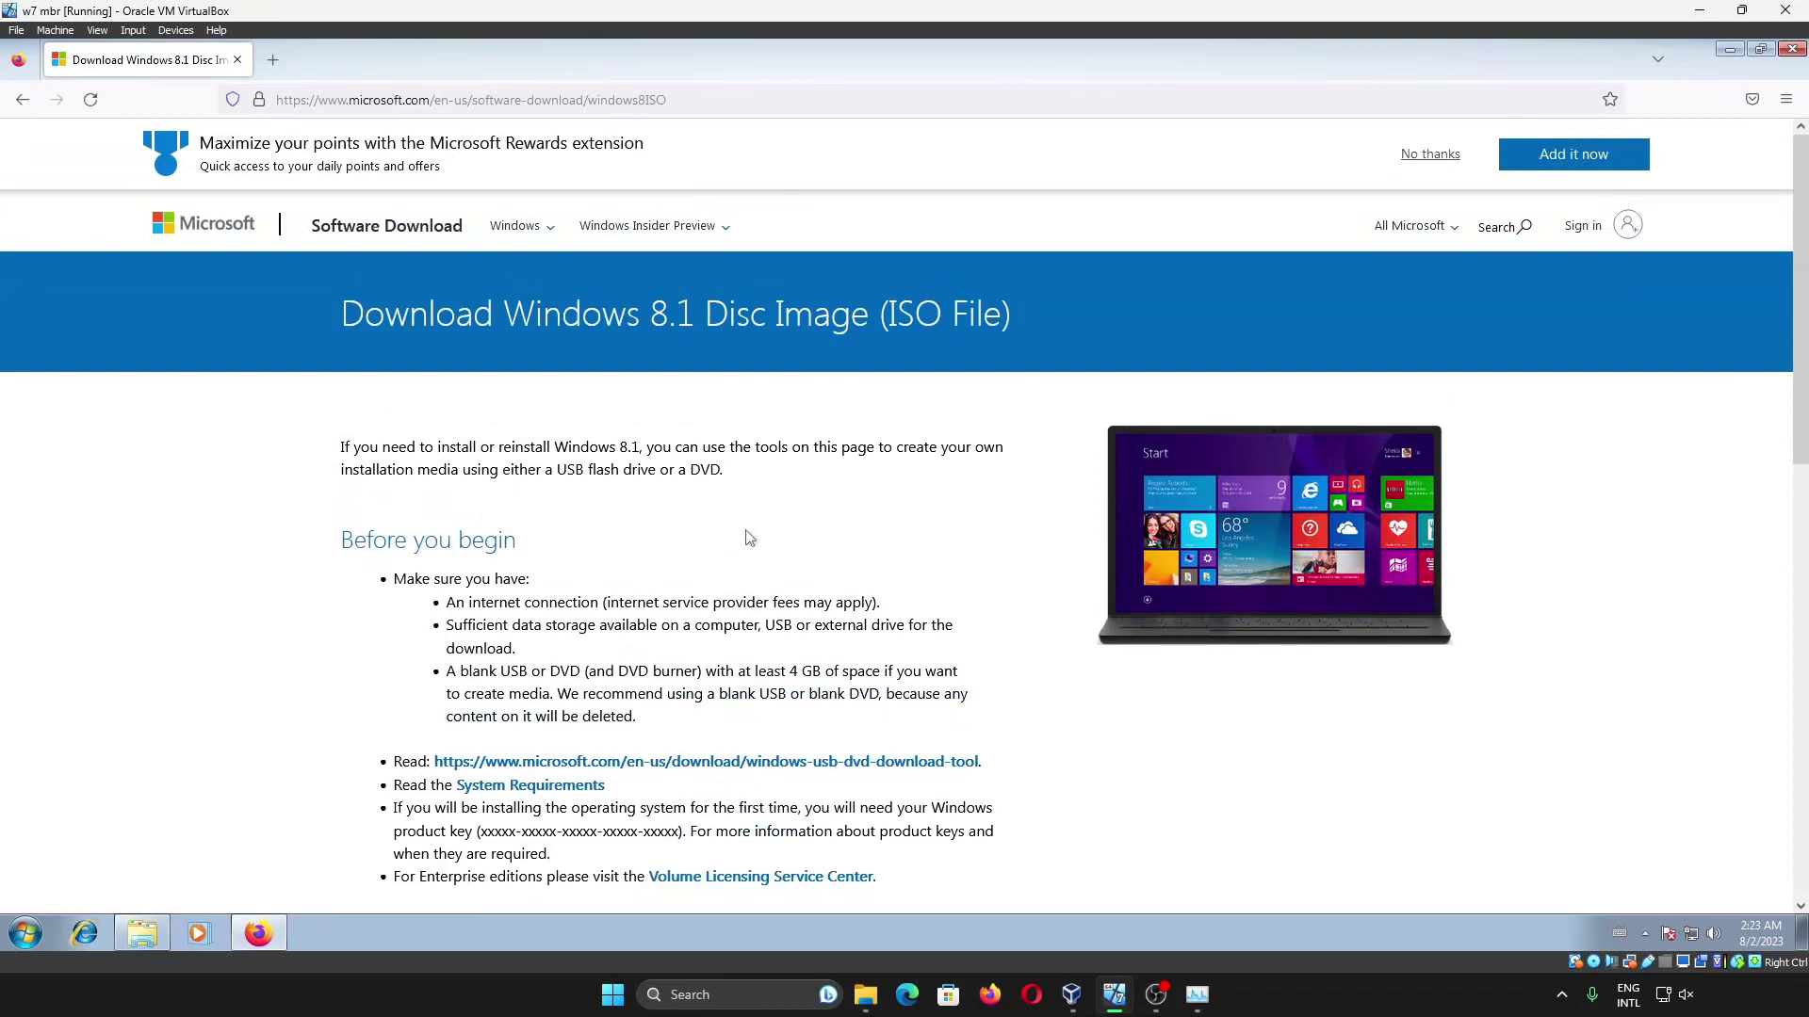
# Step: Select the Windows 8.1 edition on the Microsoft download page and confirm the choice
pyautogui.scroll(-7, 749, 538)
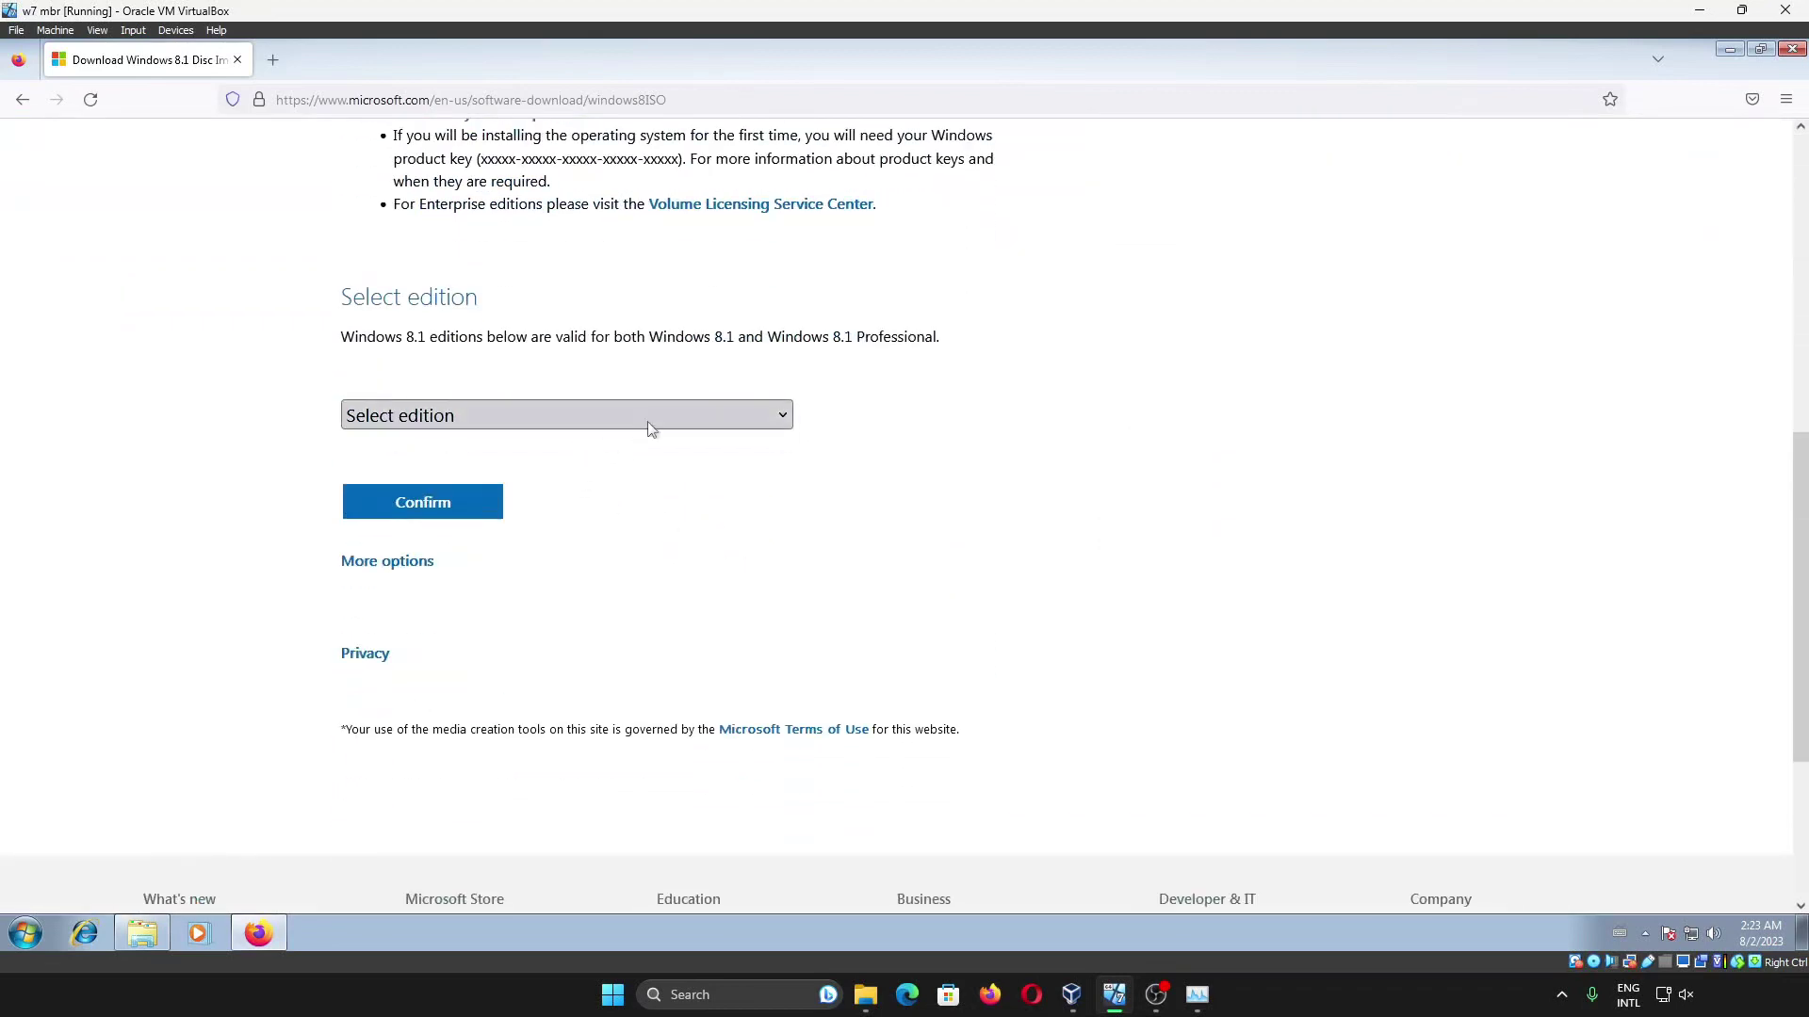
pyautogui.click(649, 428)
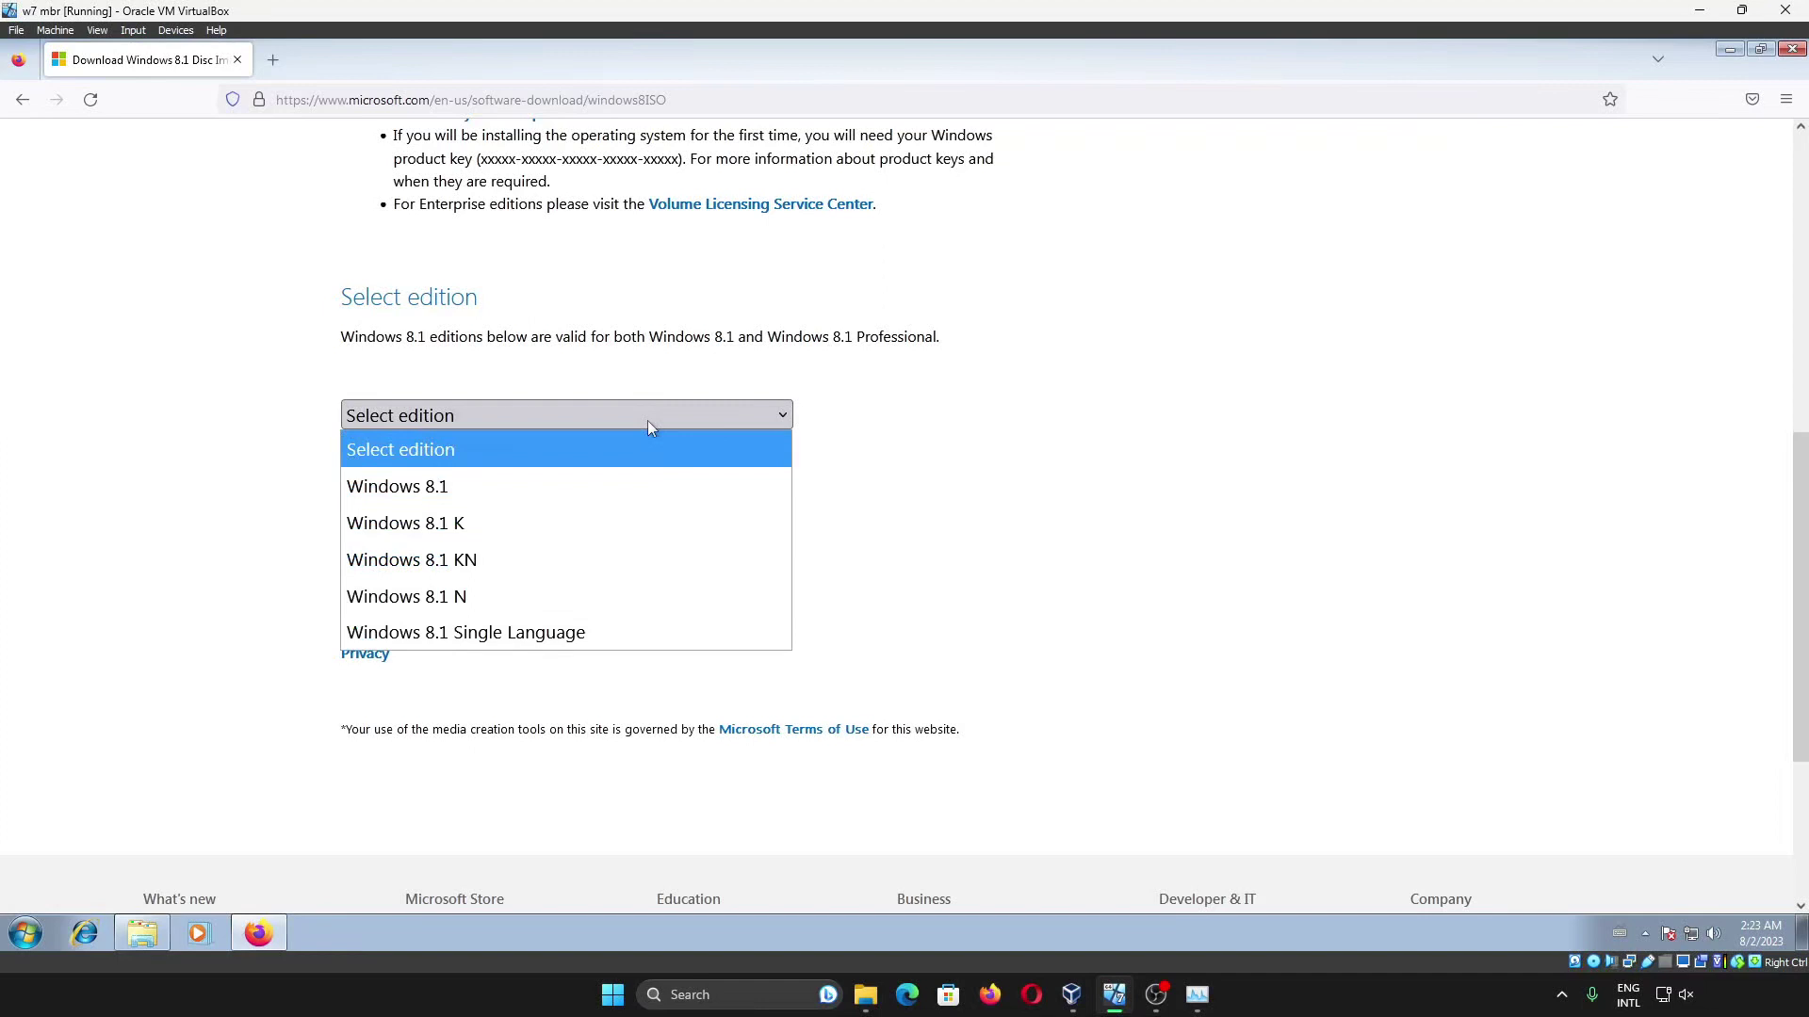
pyautogui.click(635, 486)
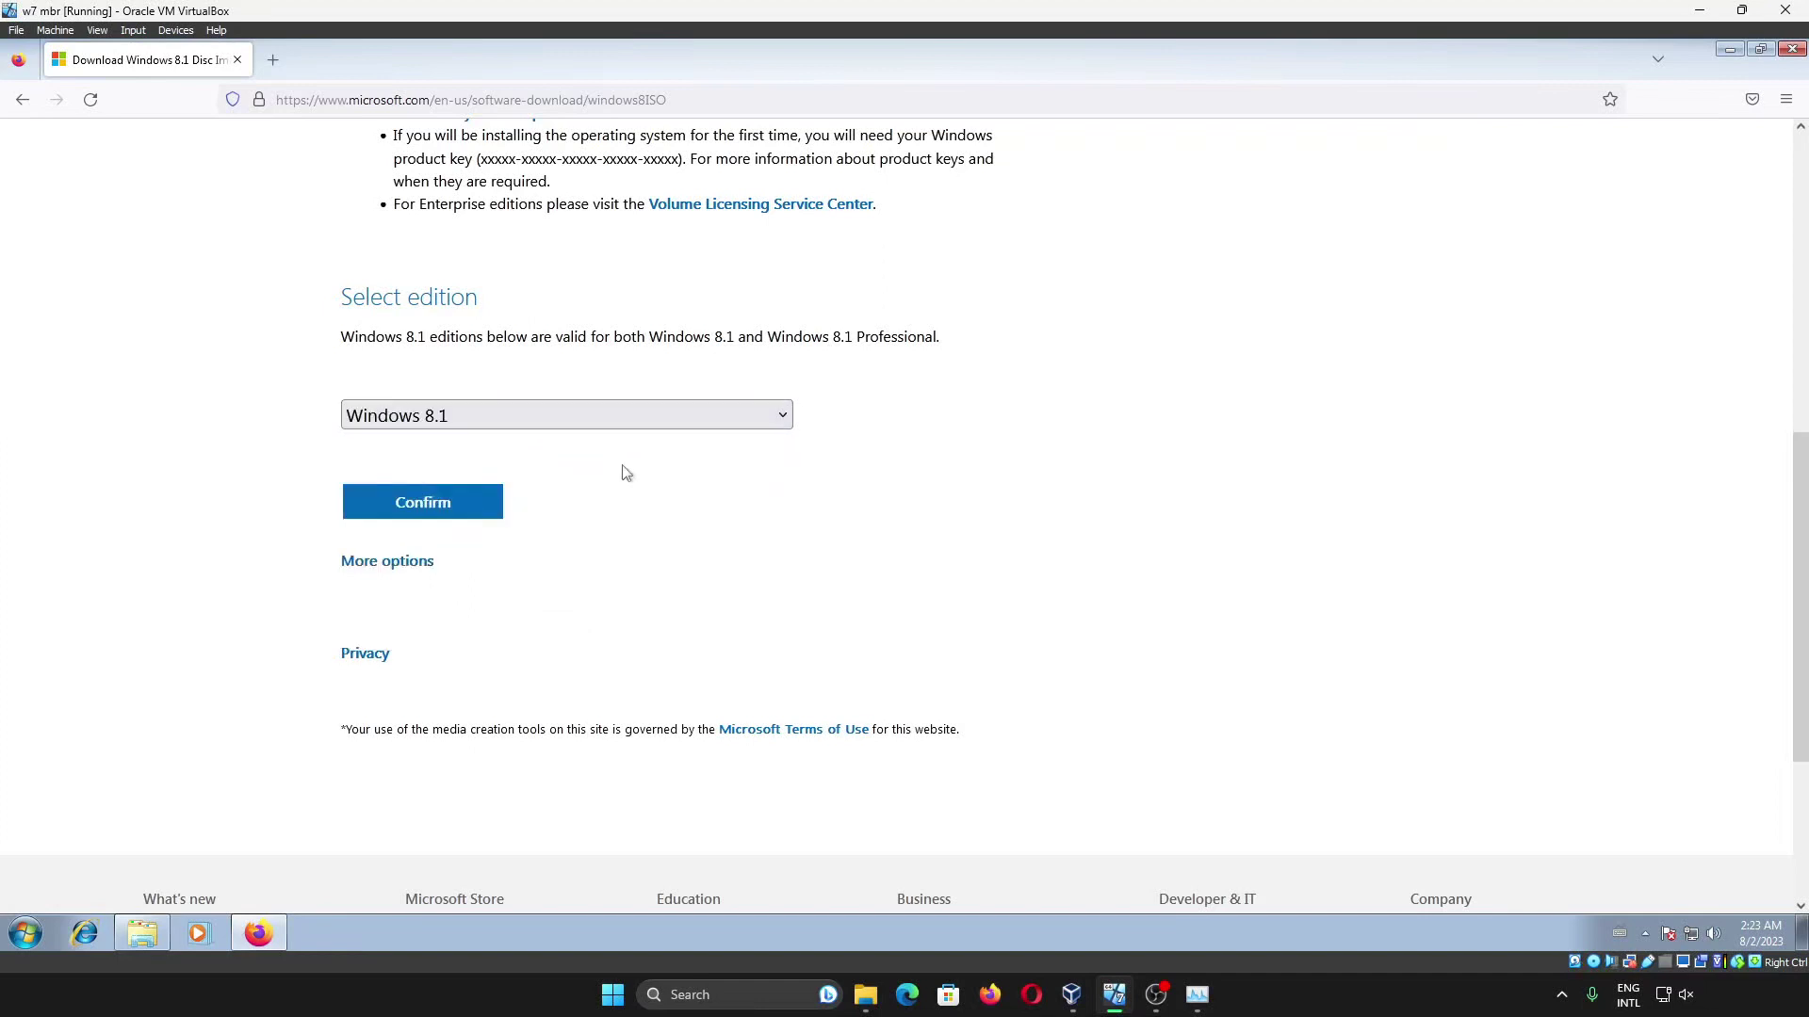
pyautogui.click(443, 520)
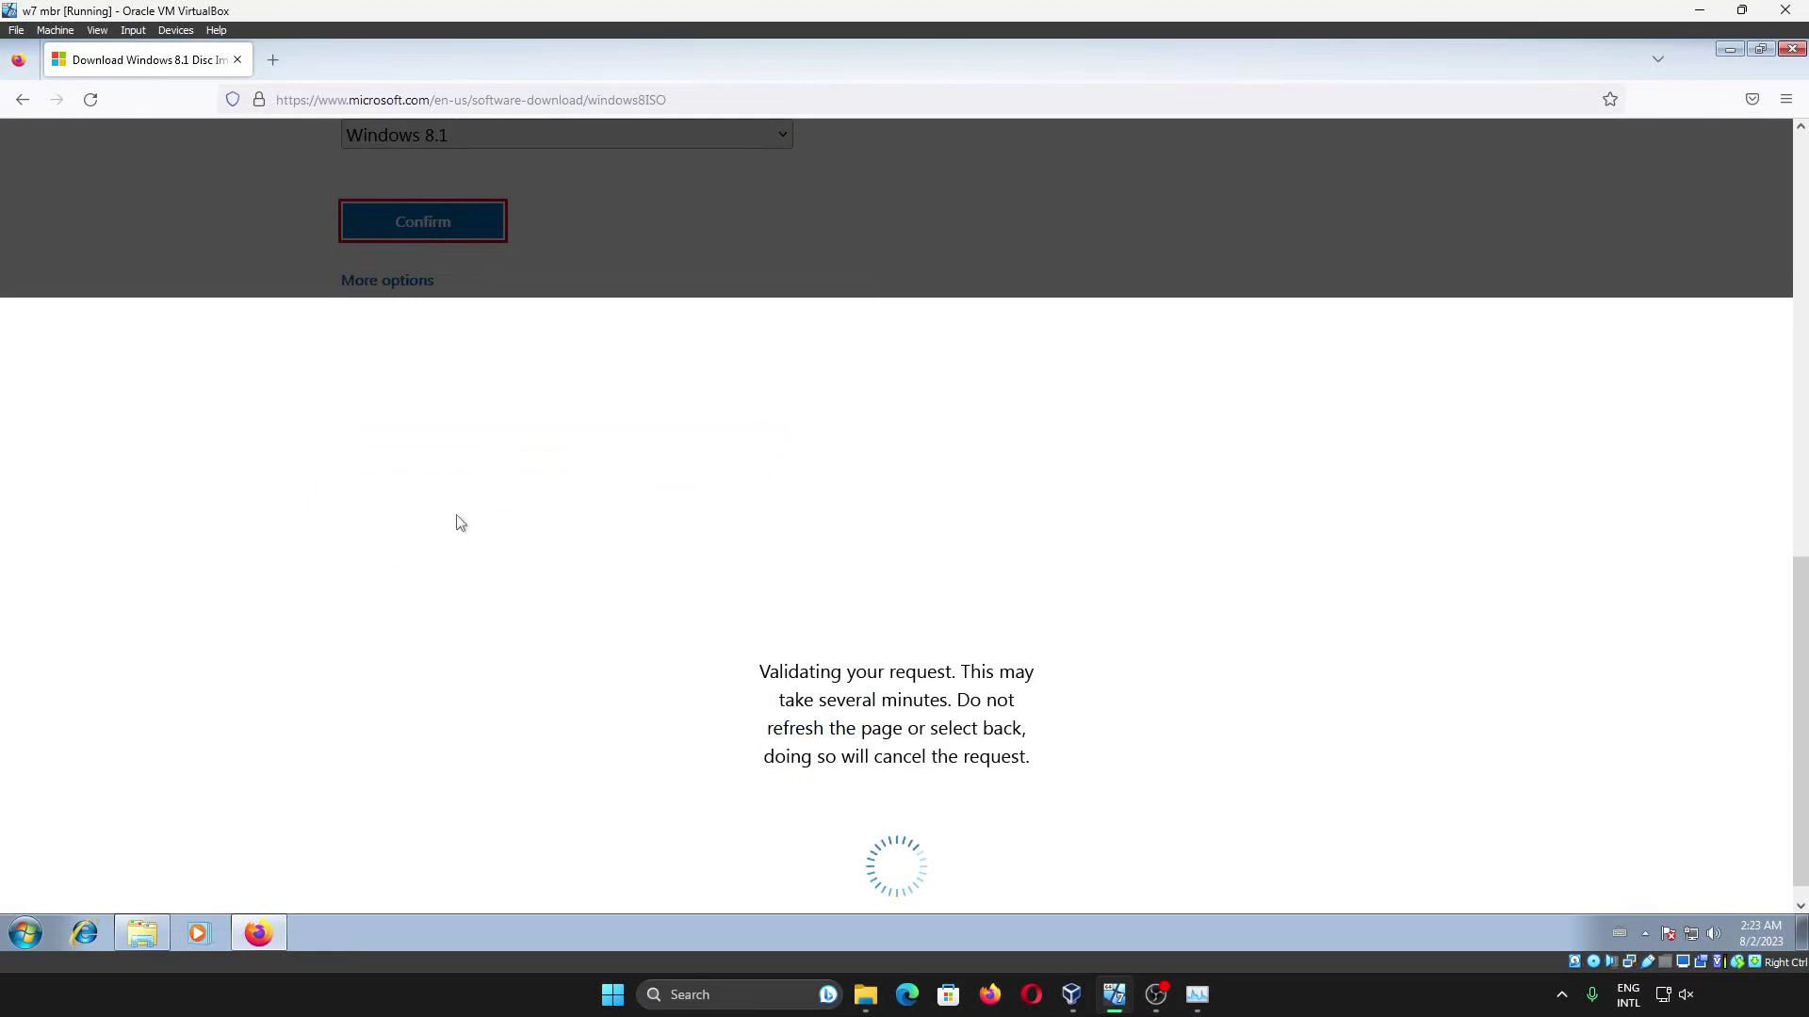
# Step: Set the product language to English International and confirm it to get the download links
pyautogui.click(467, 488)
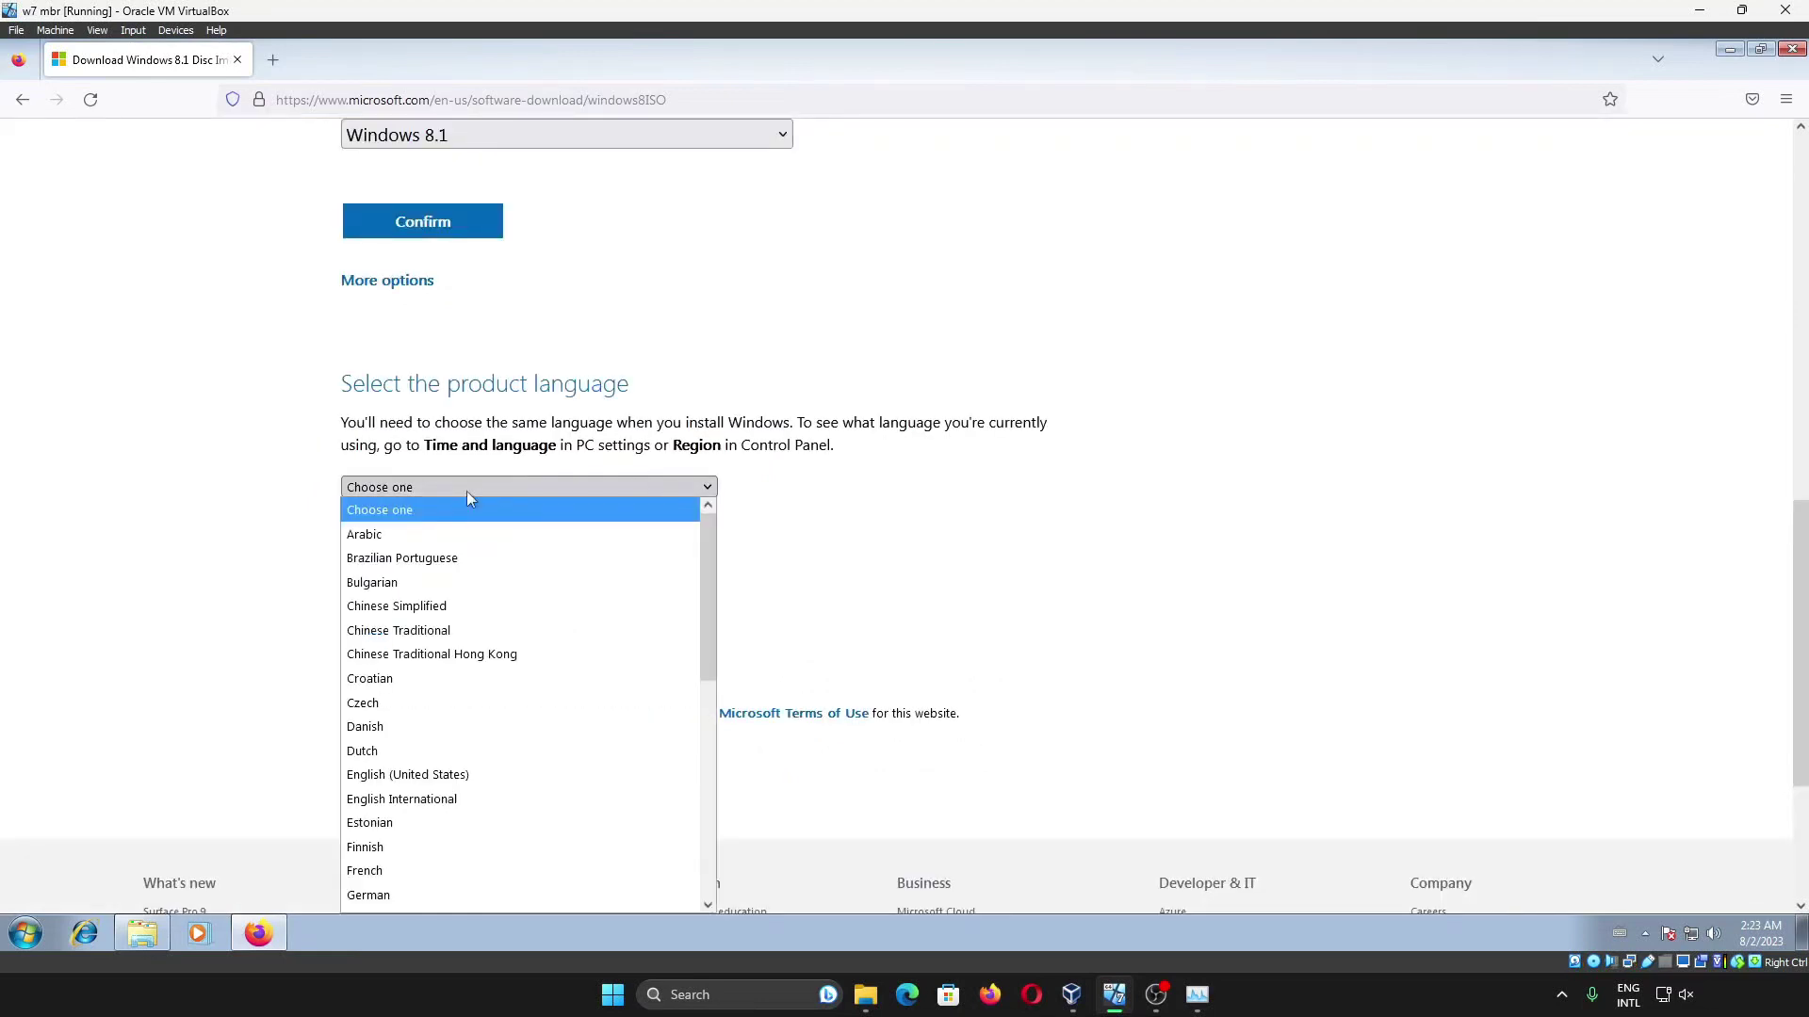
pyautogui.scroll(-8, 512, 561)
pyautogui.scroll(5, 518, 613)
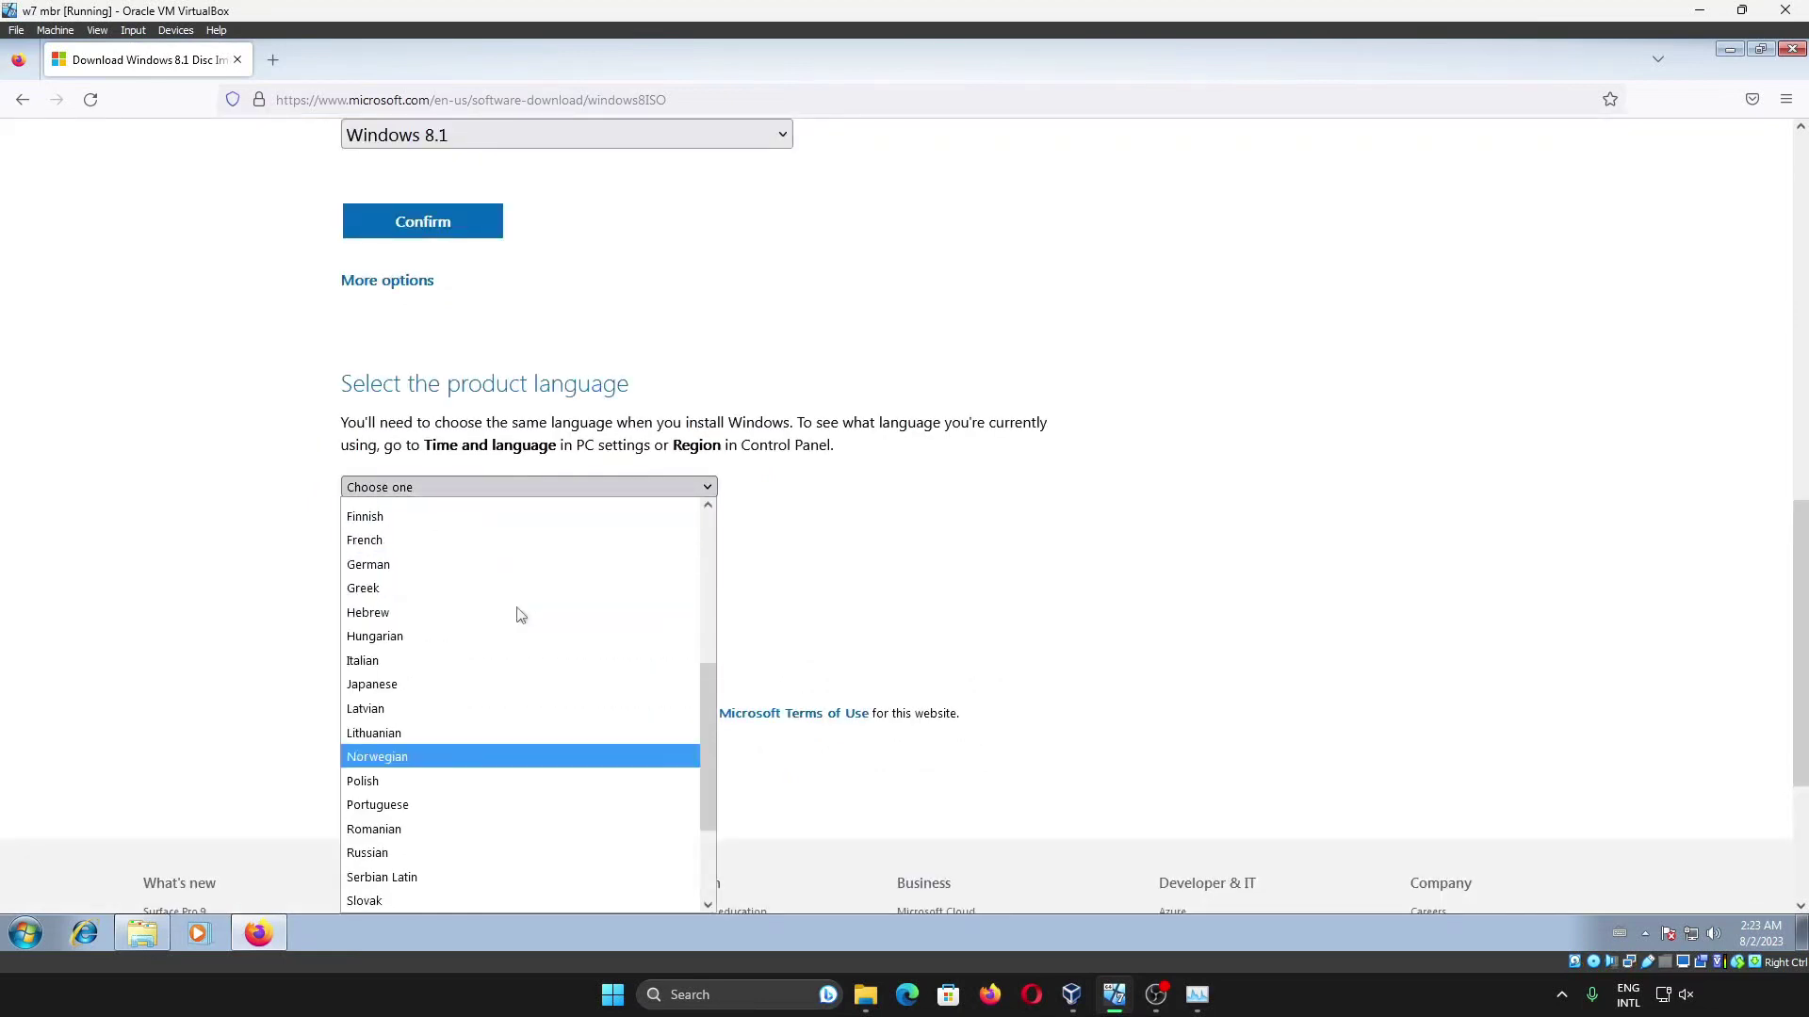
pyautogui.scroll(2, 506, 668)
pyautogui.click(506, 607)
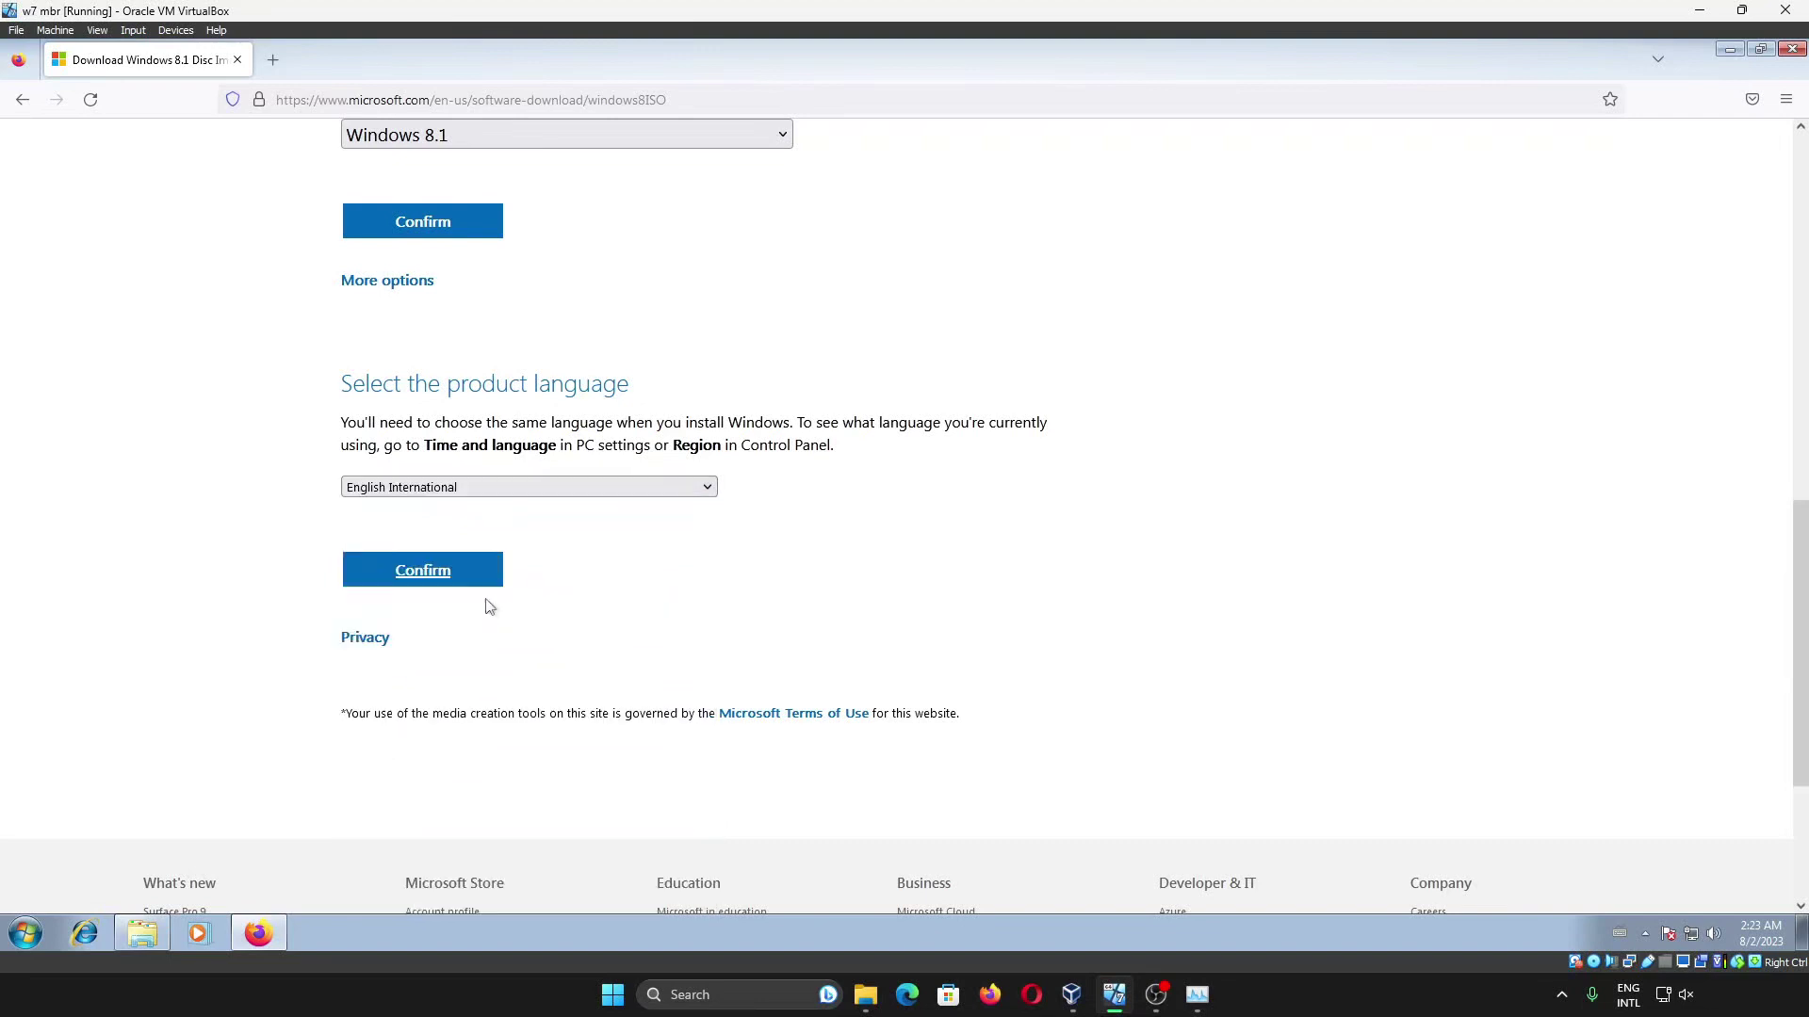
pyautogui.click(473, 588)
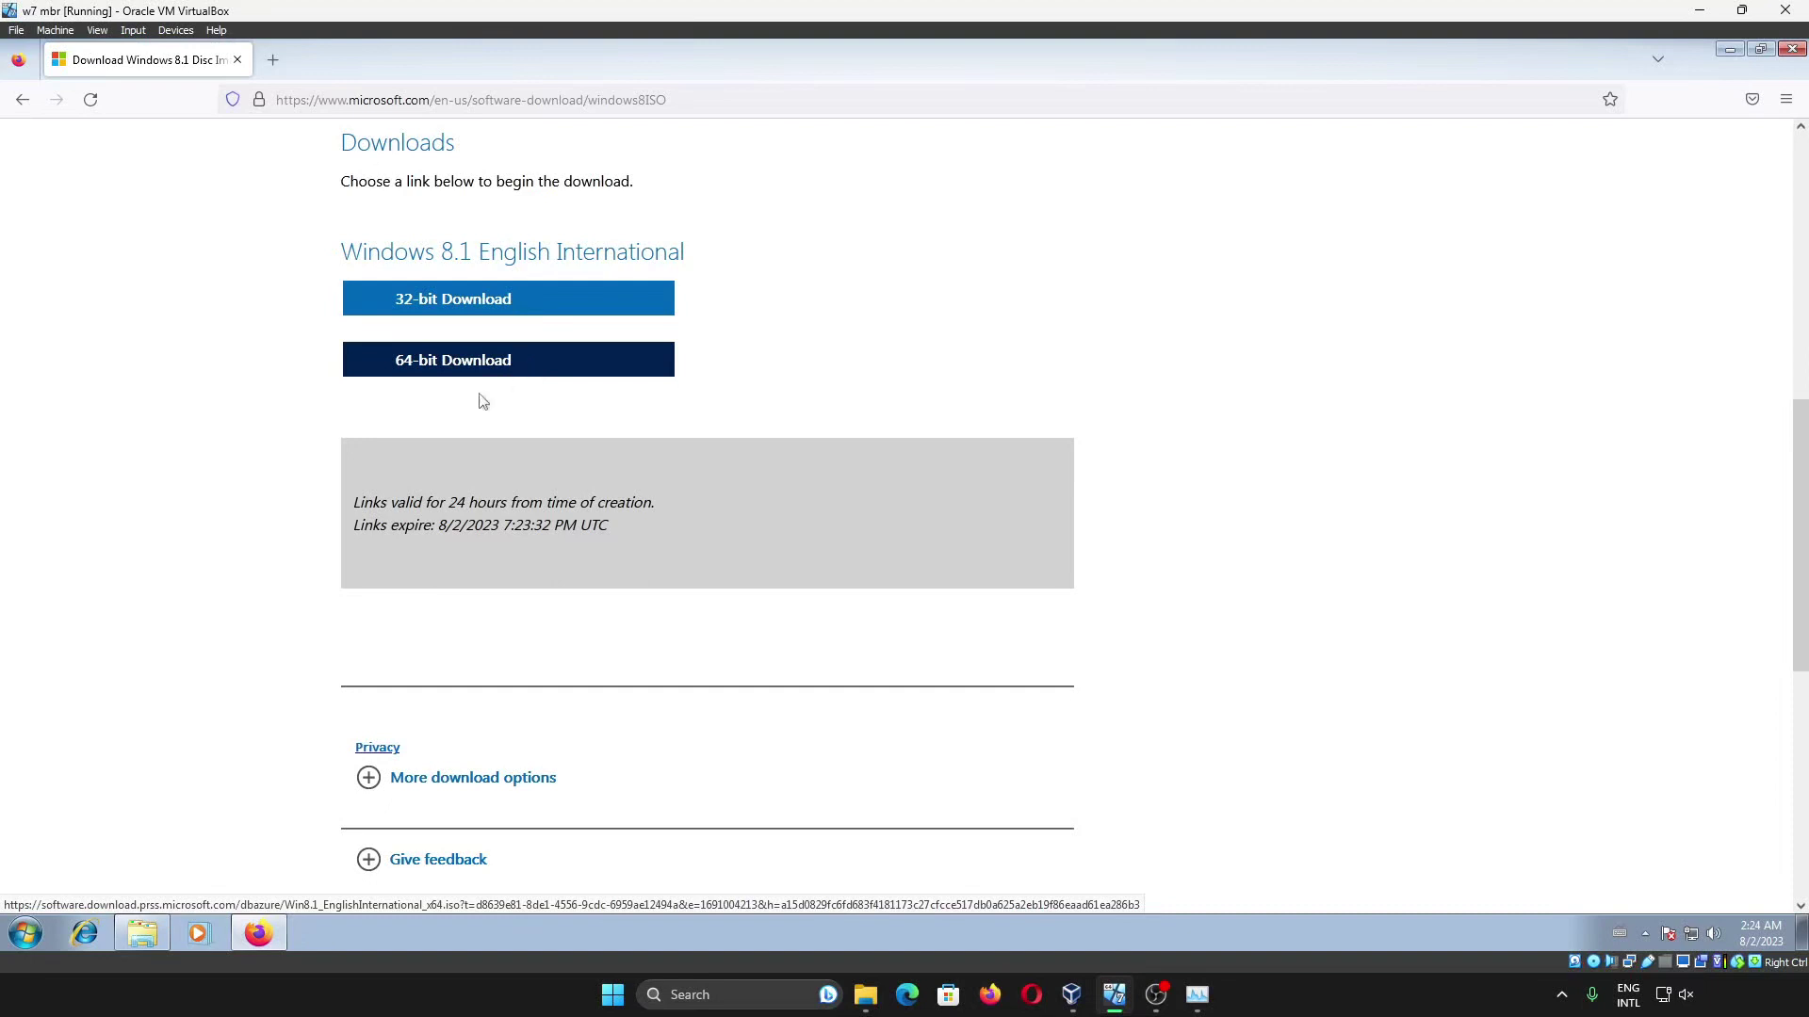
# Step: Try to download the 64-bit Windows 8.1 ISO to Downloads, declining to replace the existing file and cancelling the save
pyautogui.moveTo(355, 509); pyautogui.dragTo(733, 507)
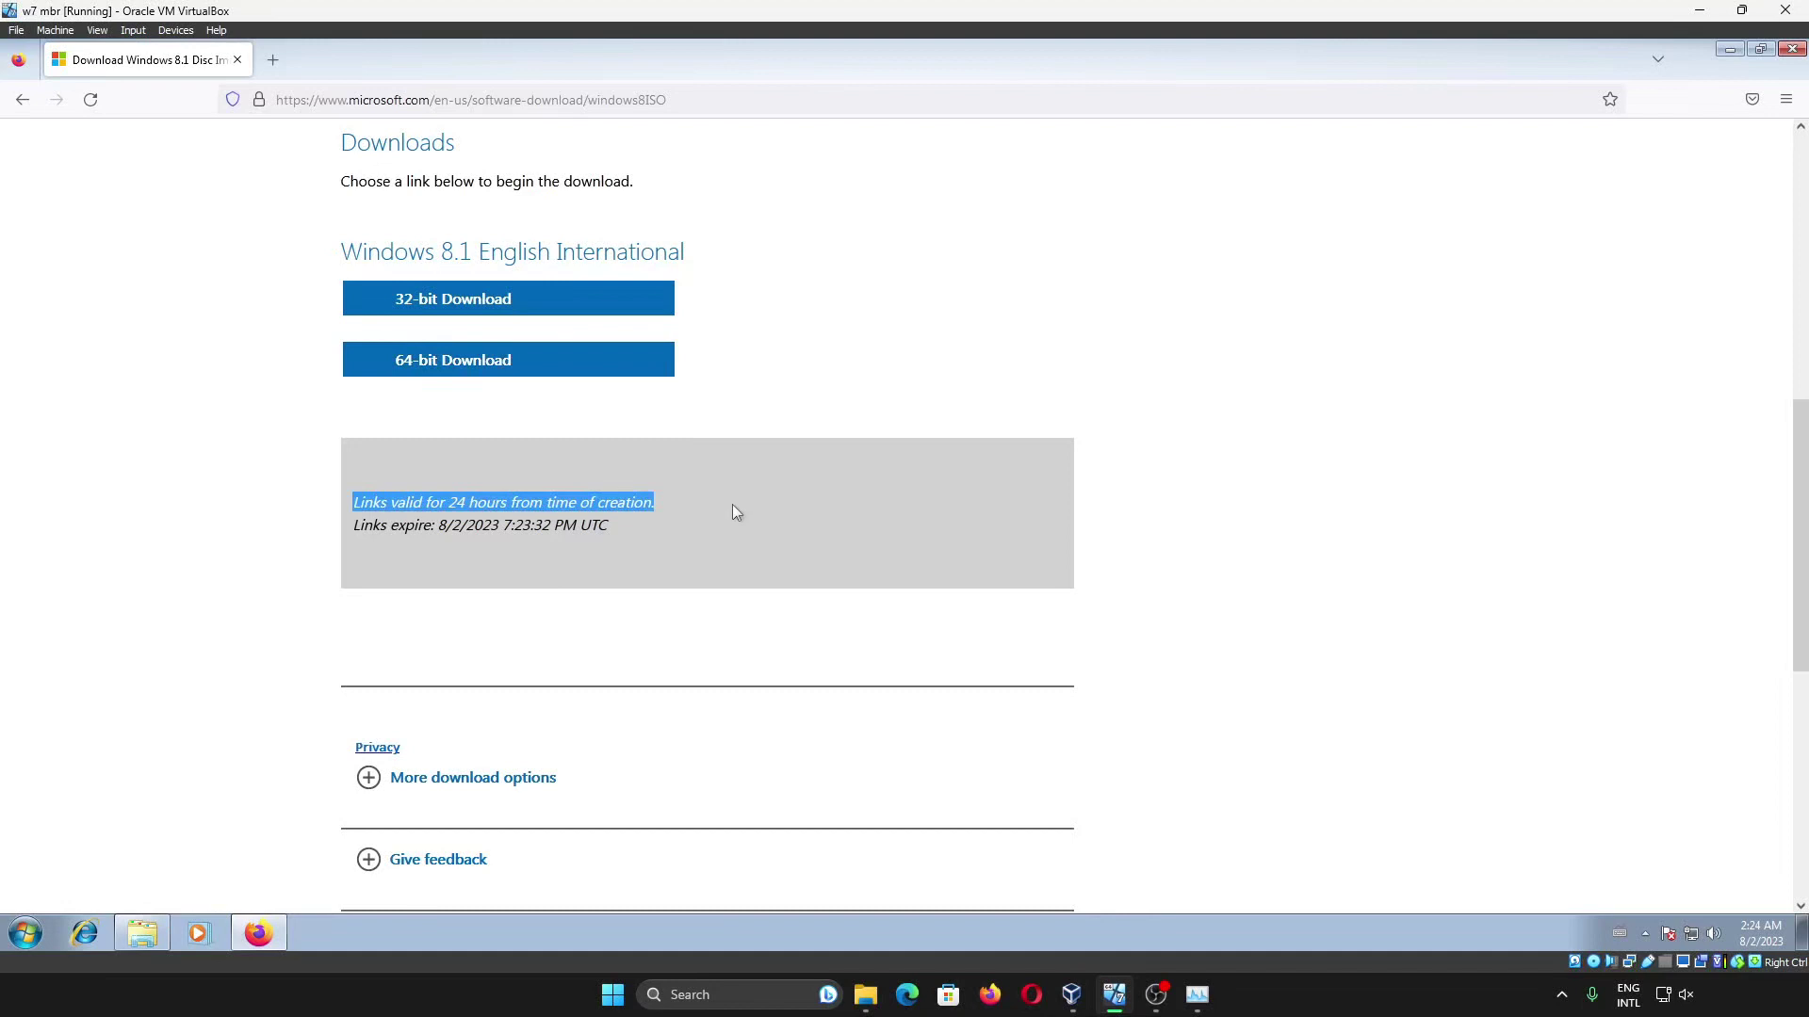
pyautogui.click(537, 373)
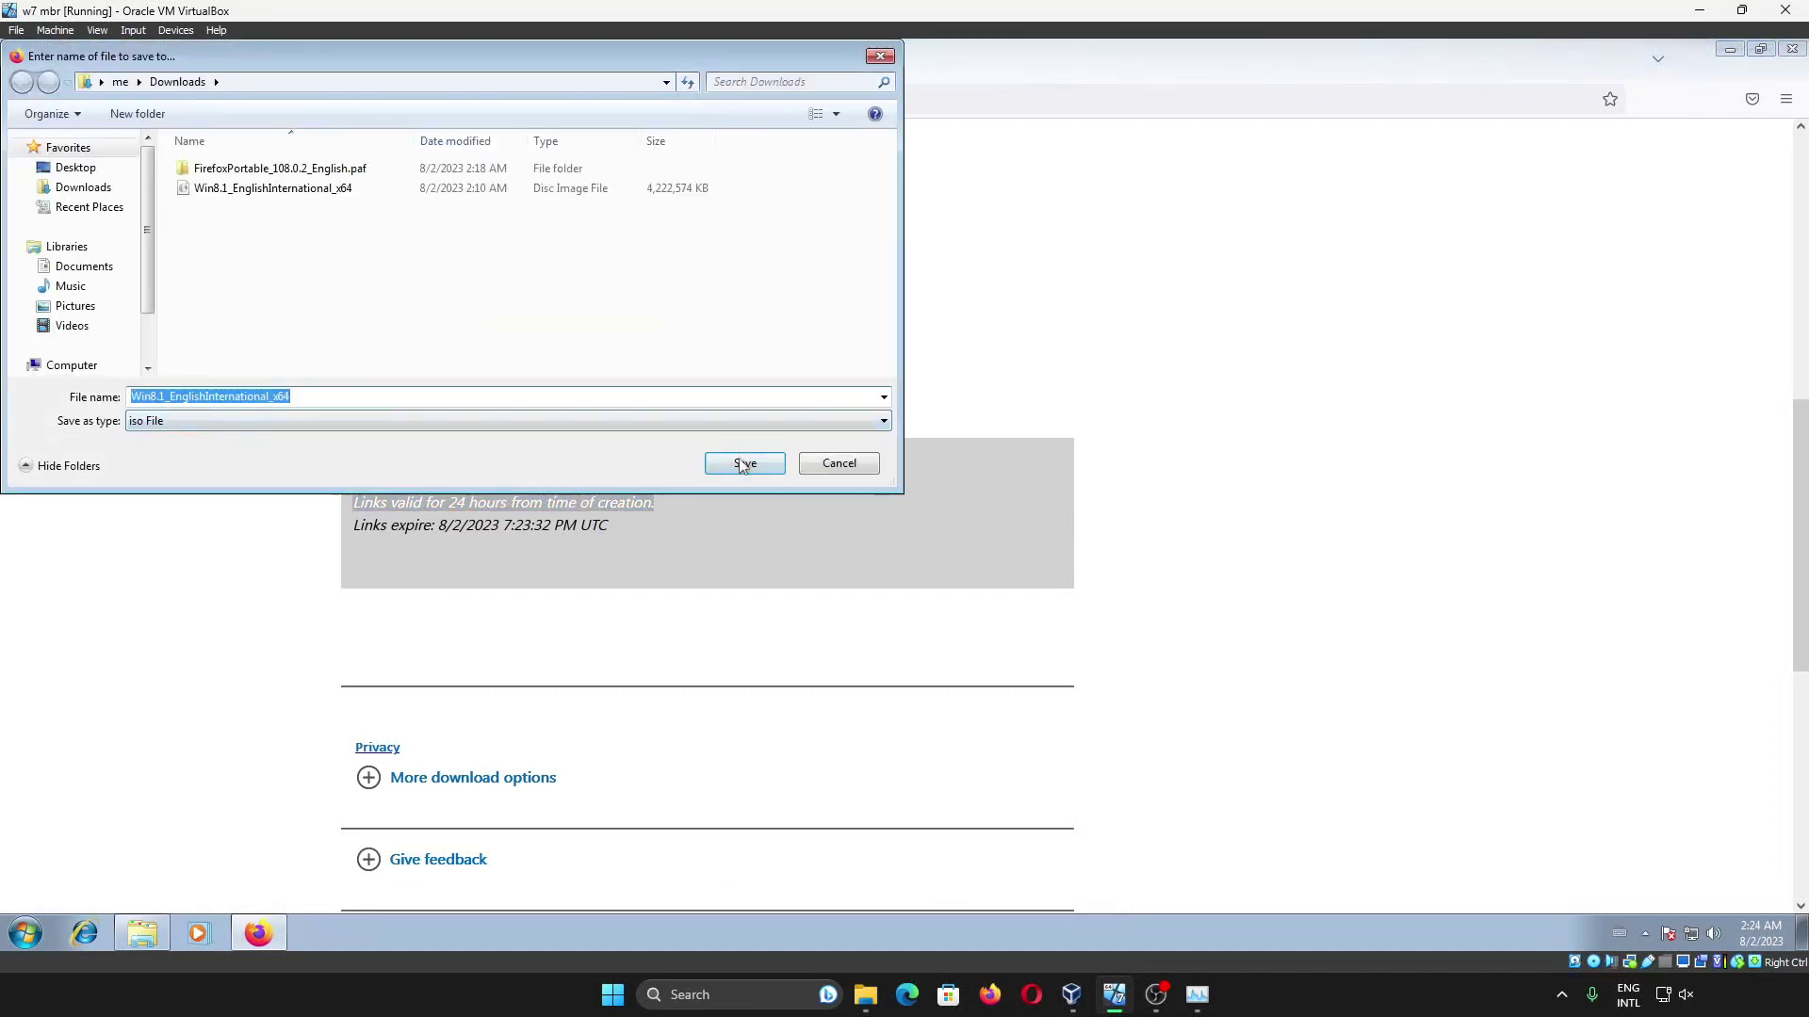
pyautogui.click(745, 463)
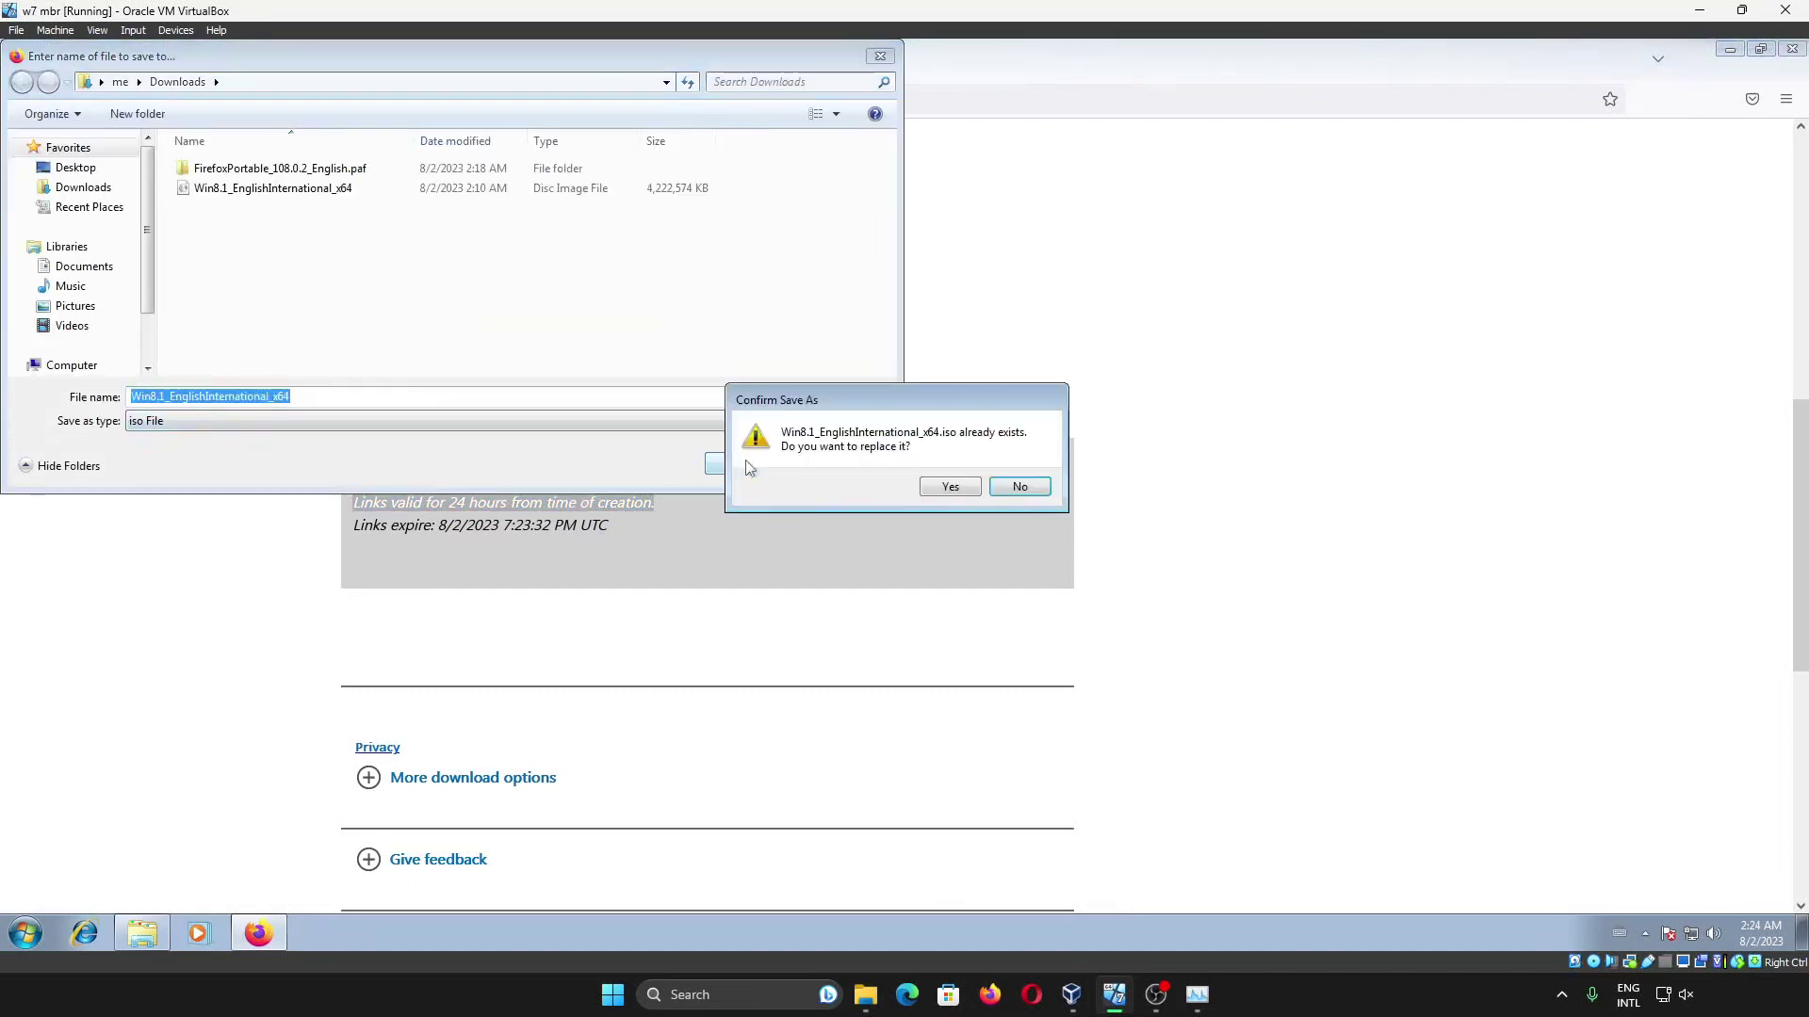
pyautogui.click(1038, 486)
pyautogui.click(859, 467)
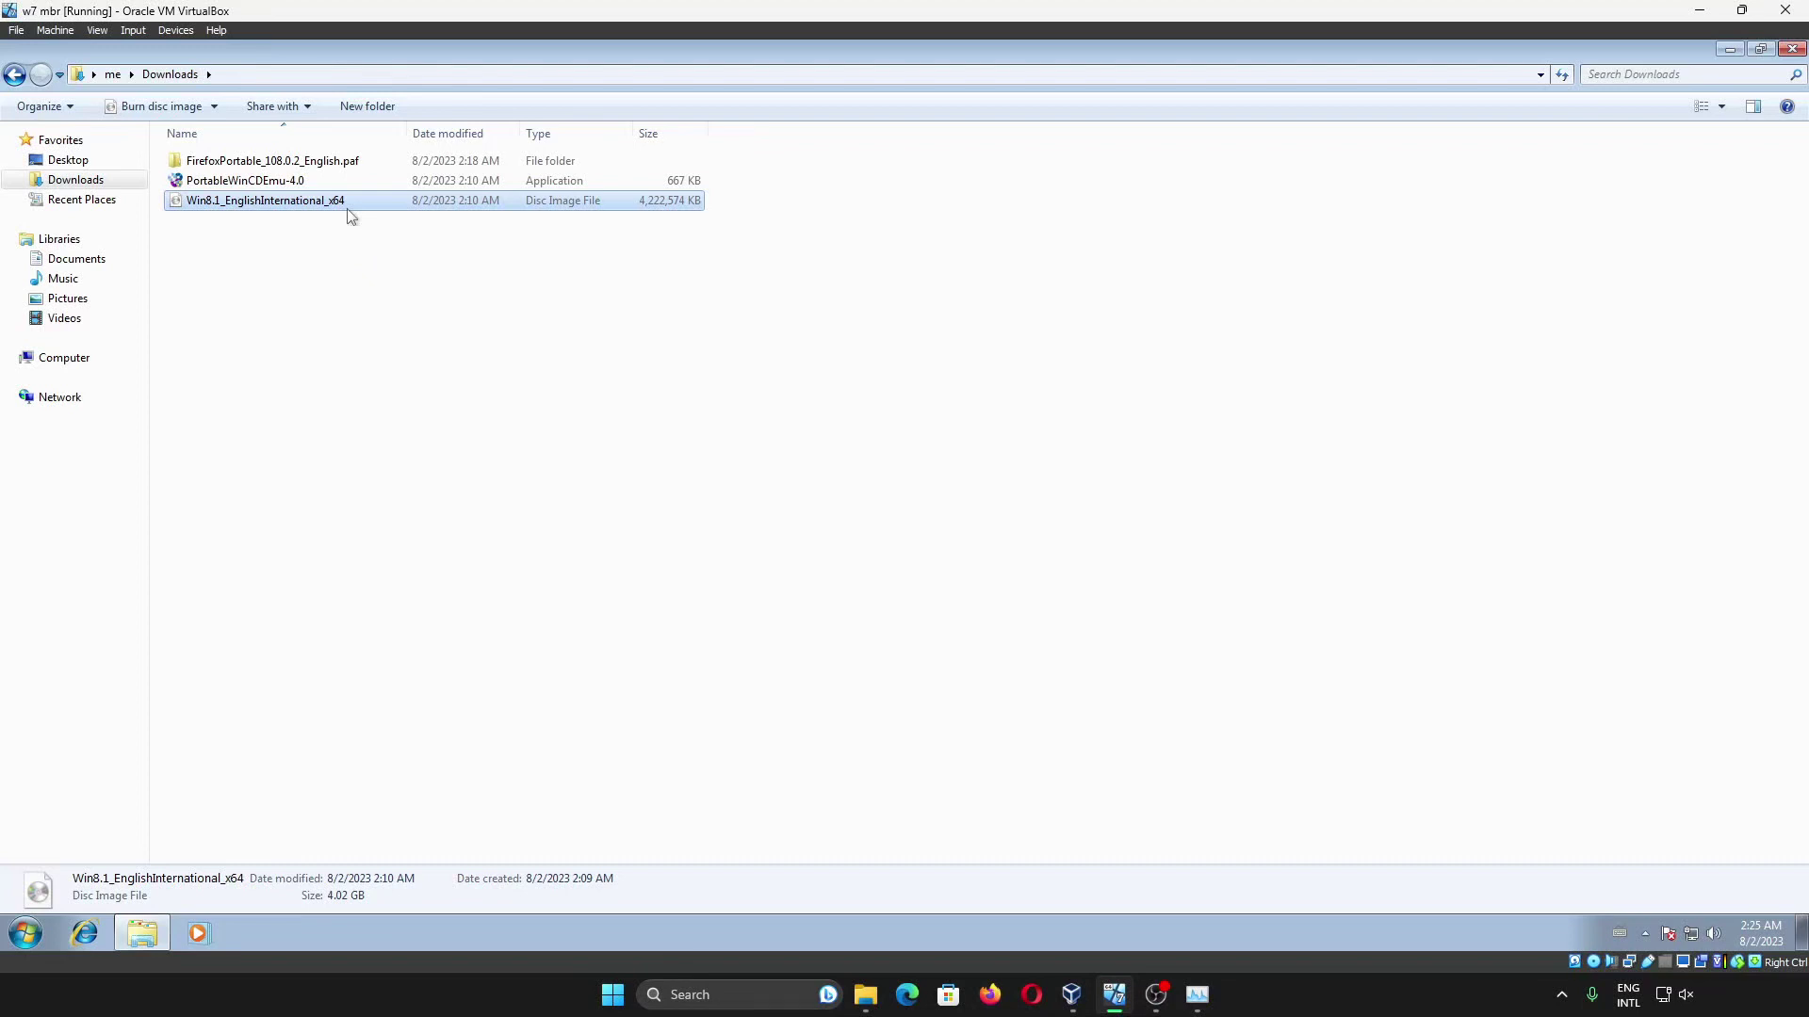
# Step: Run PortableWinCDEmu-4.0 with its driver installed and mount the Win8.1_EnglishInternational_x64 image as a virtual drive
pyautogui.doubleClick(332, 180)
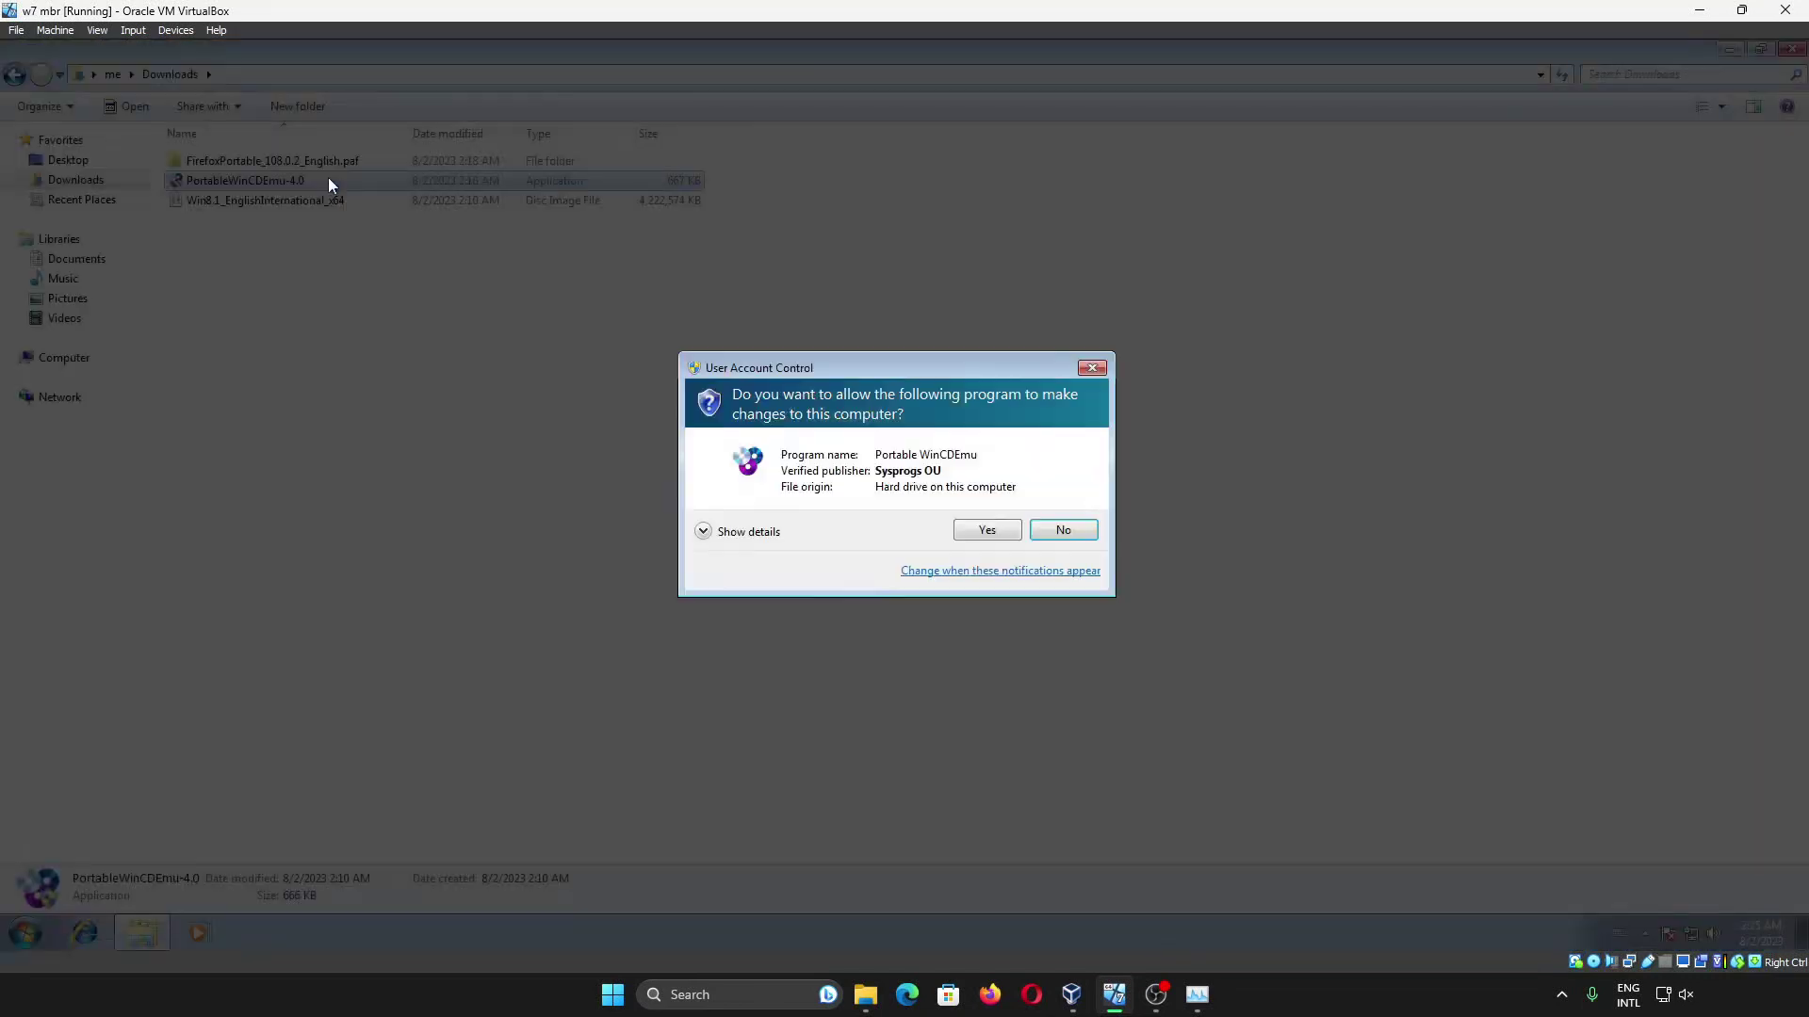
pyautogui.click(997, 531)
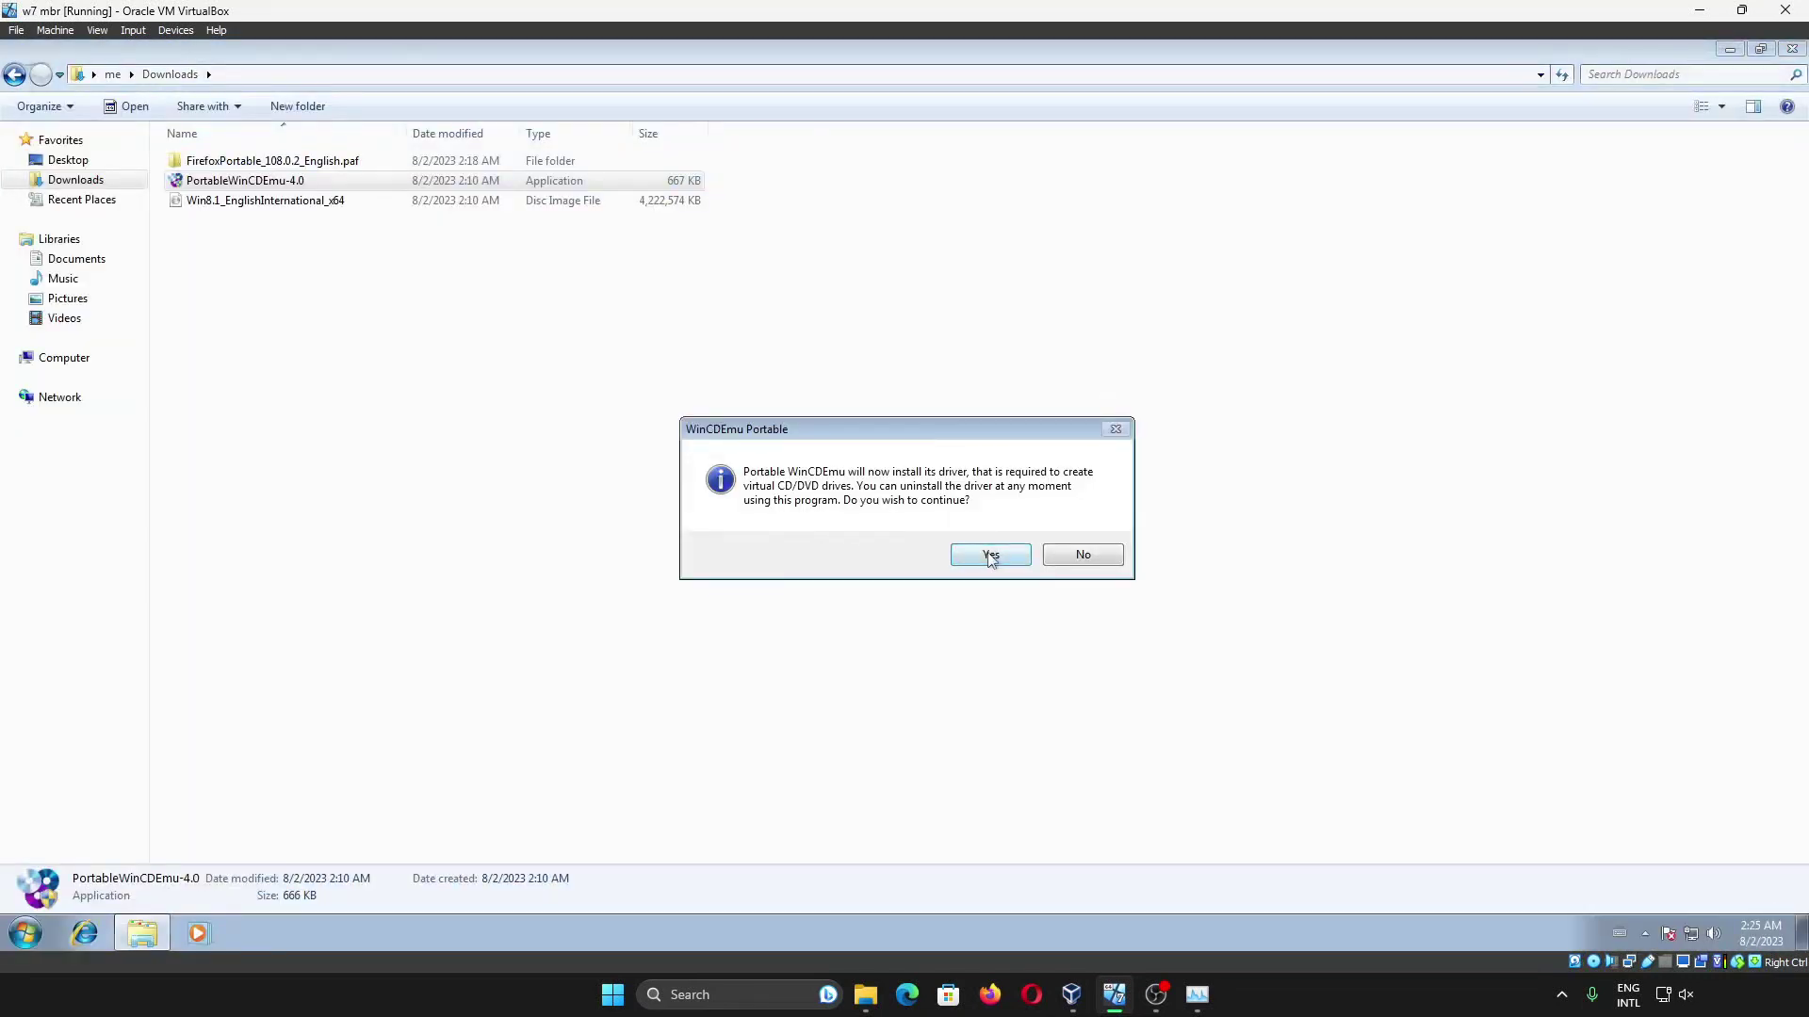
pyautogui.click(991, 557)
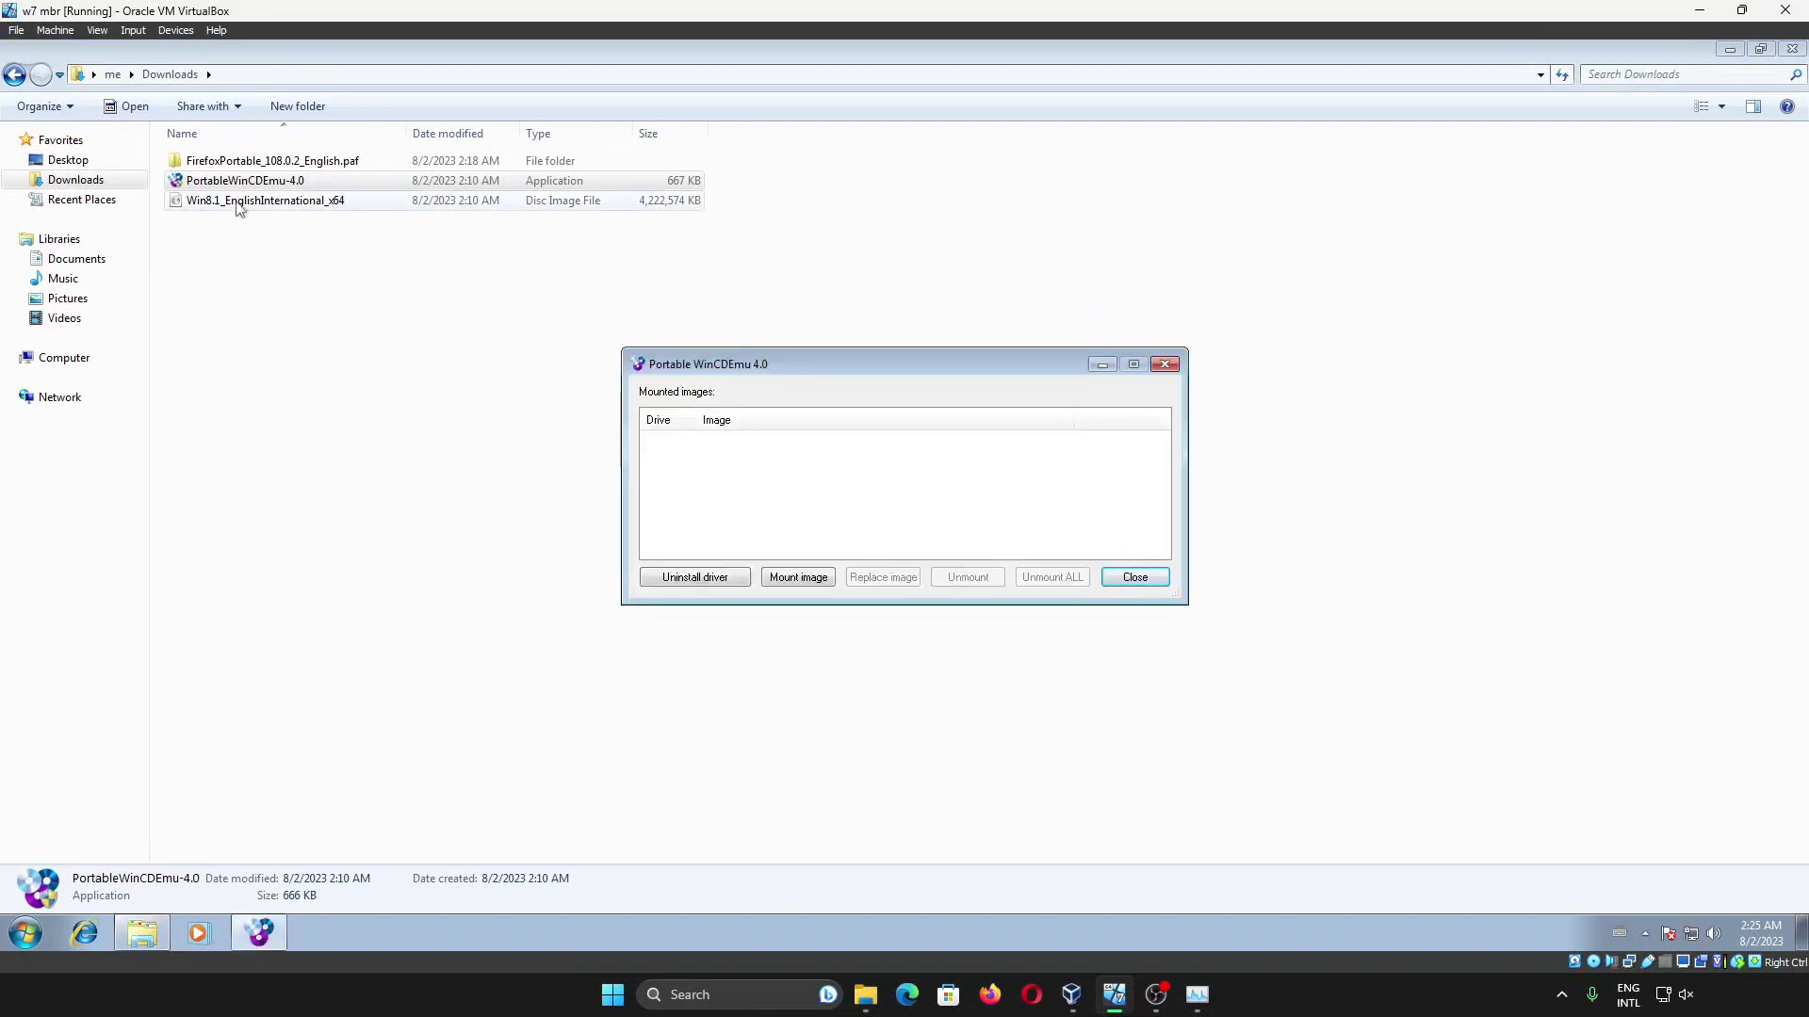
pyautogui.moveTo(238, 204); pyautogui.dragTo(783, 492)
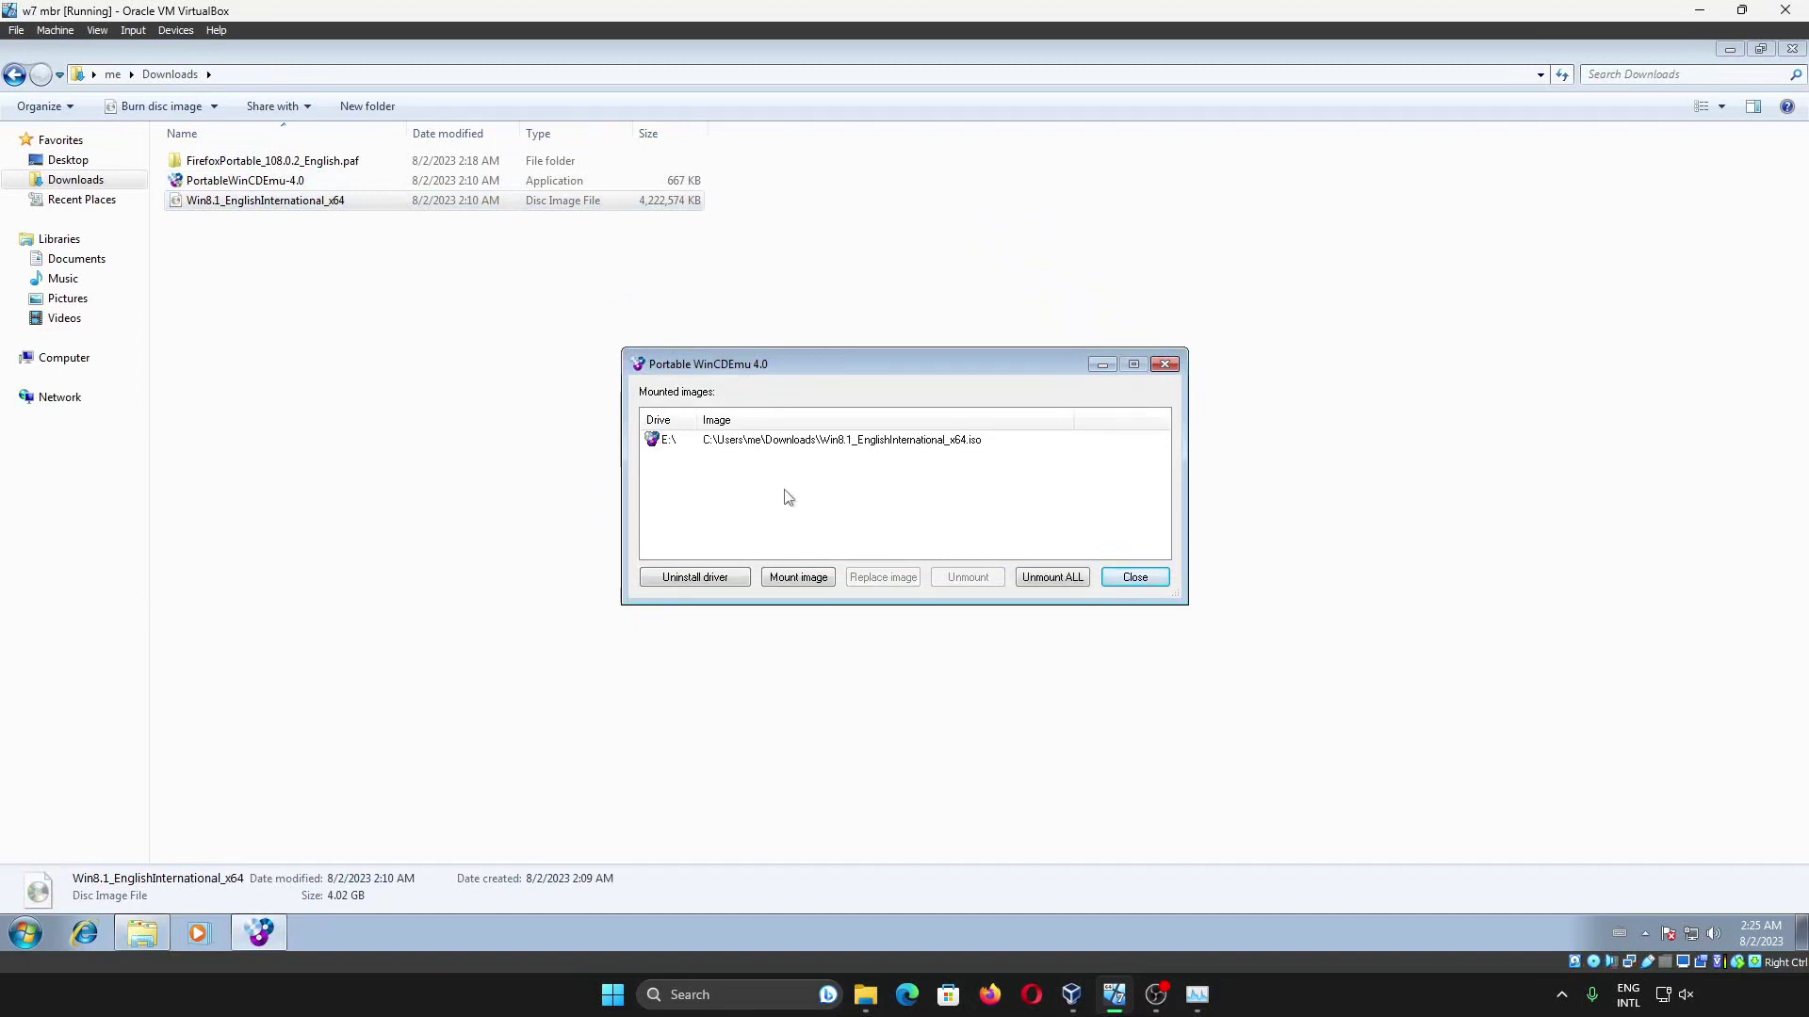
# Step: Run setup.exe from the mounted Windows 8.1 disc with administrator permission and decline downloading important updates
pyautogui.click(99, 363)
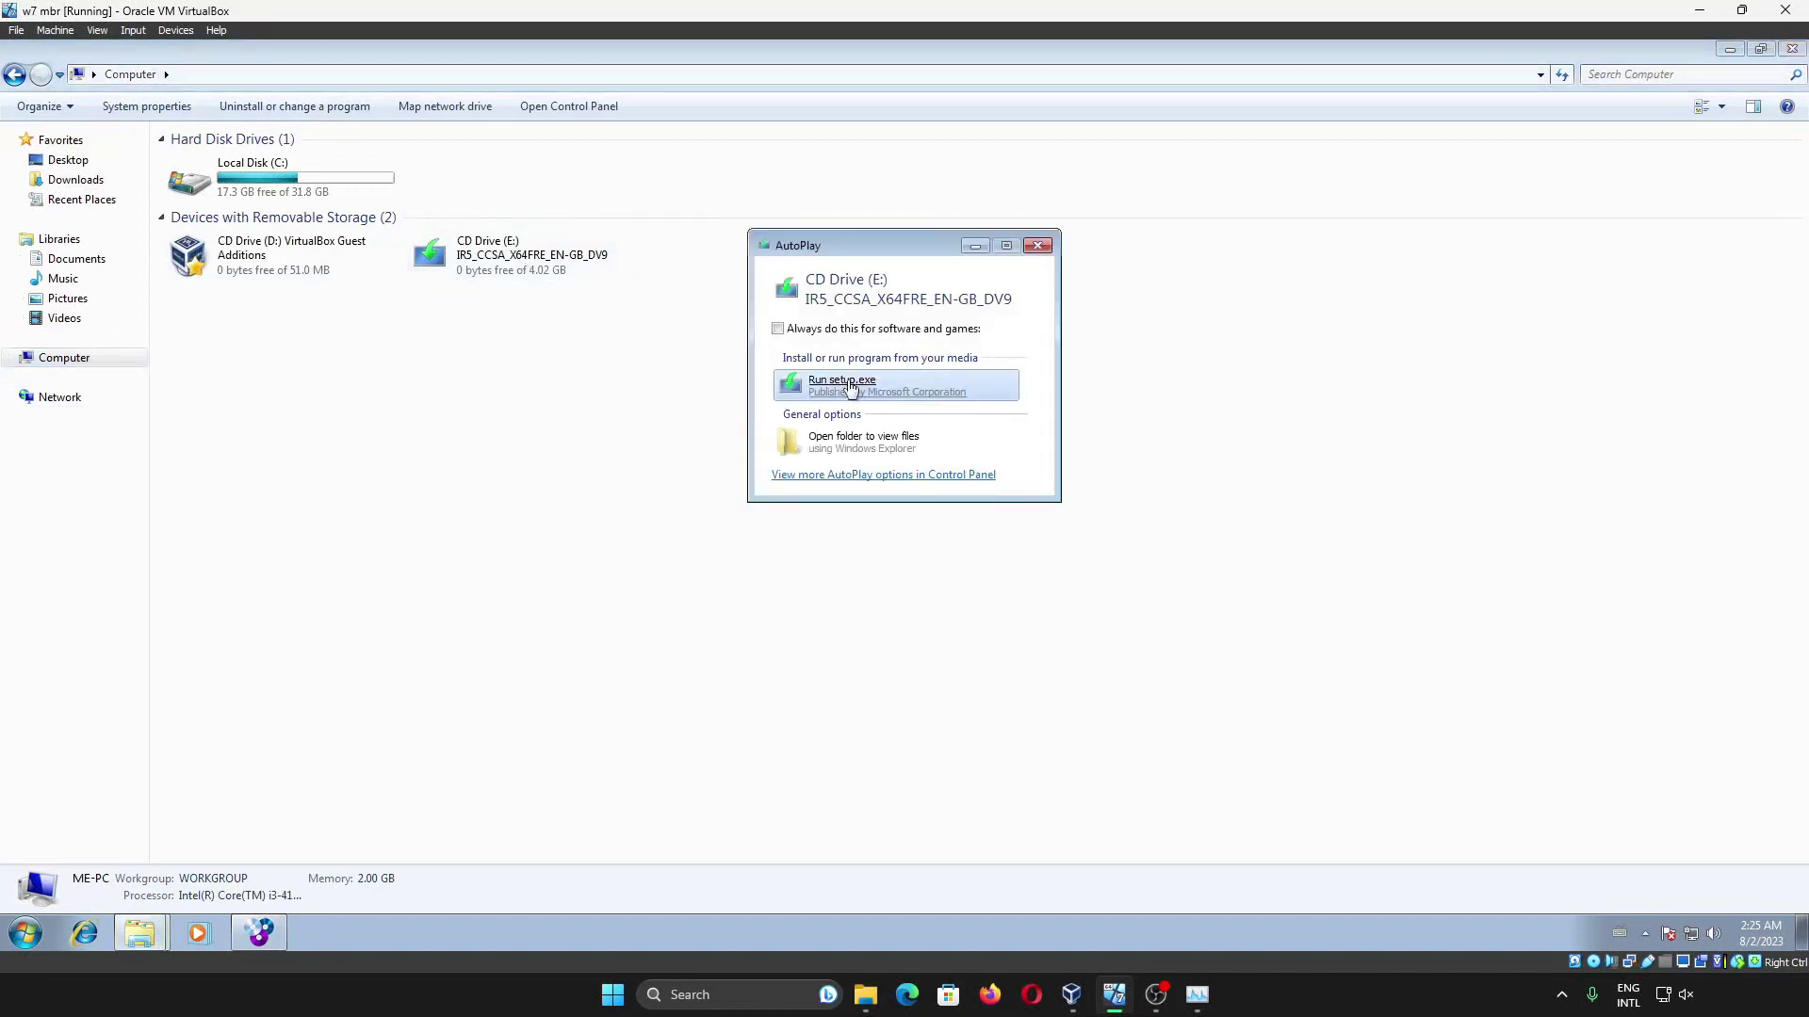
pyautogui.click(850, 386)
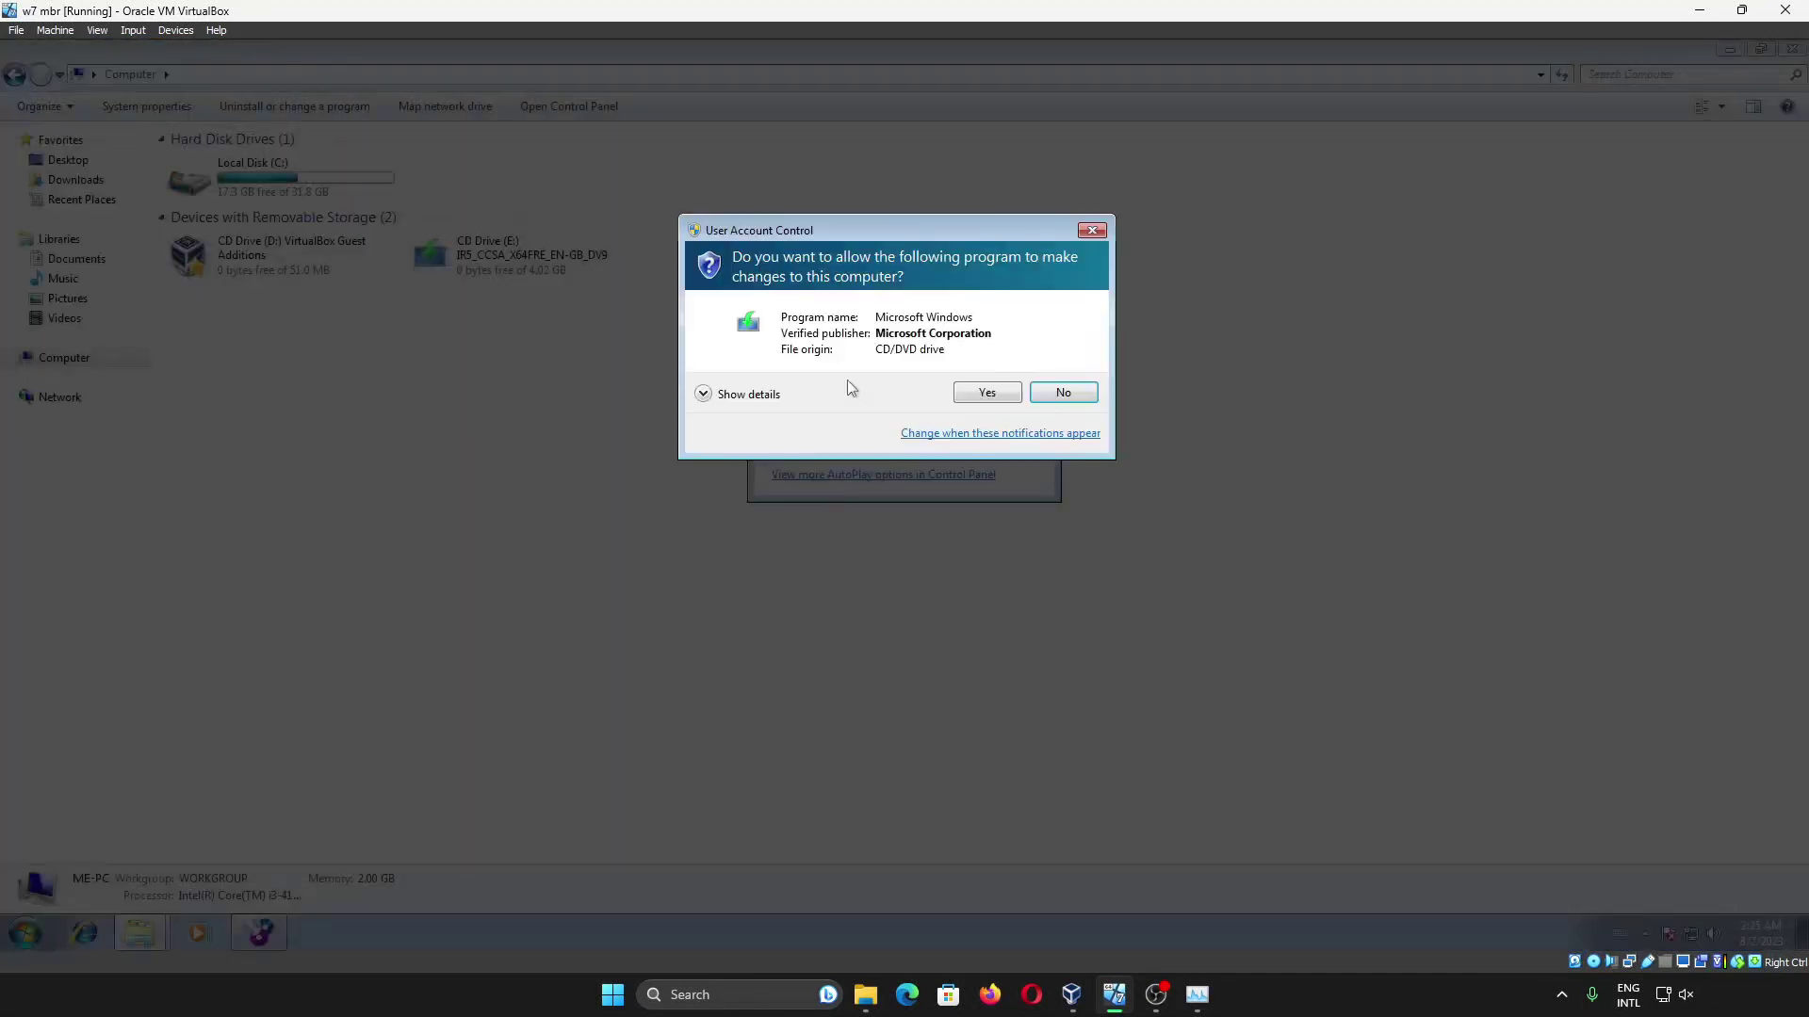
pyautogui.click(983, 393)
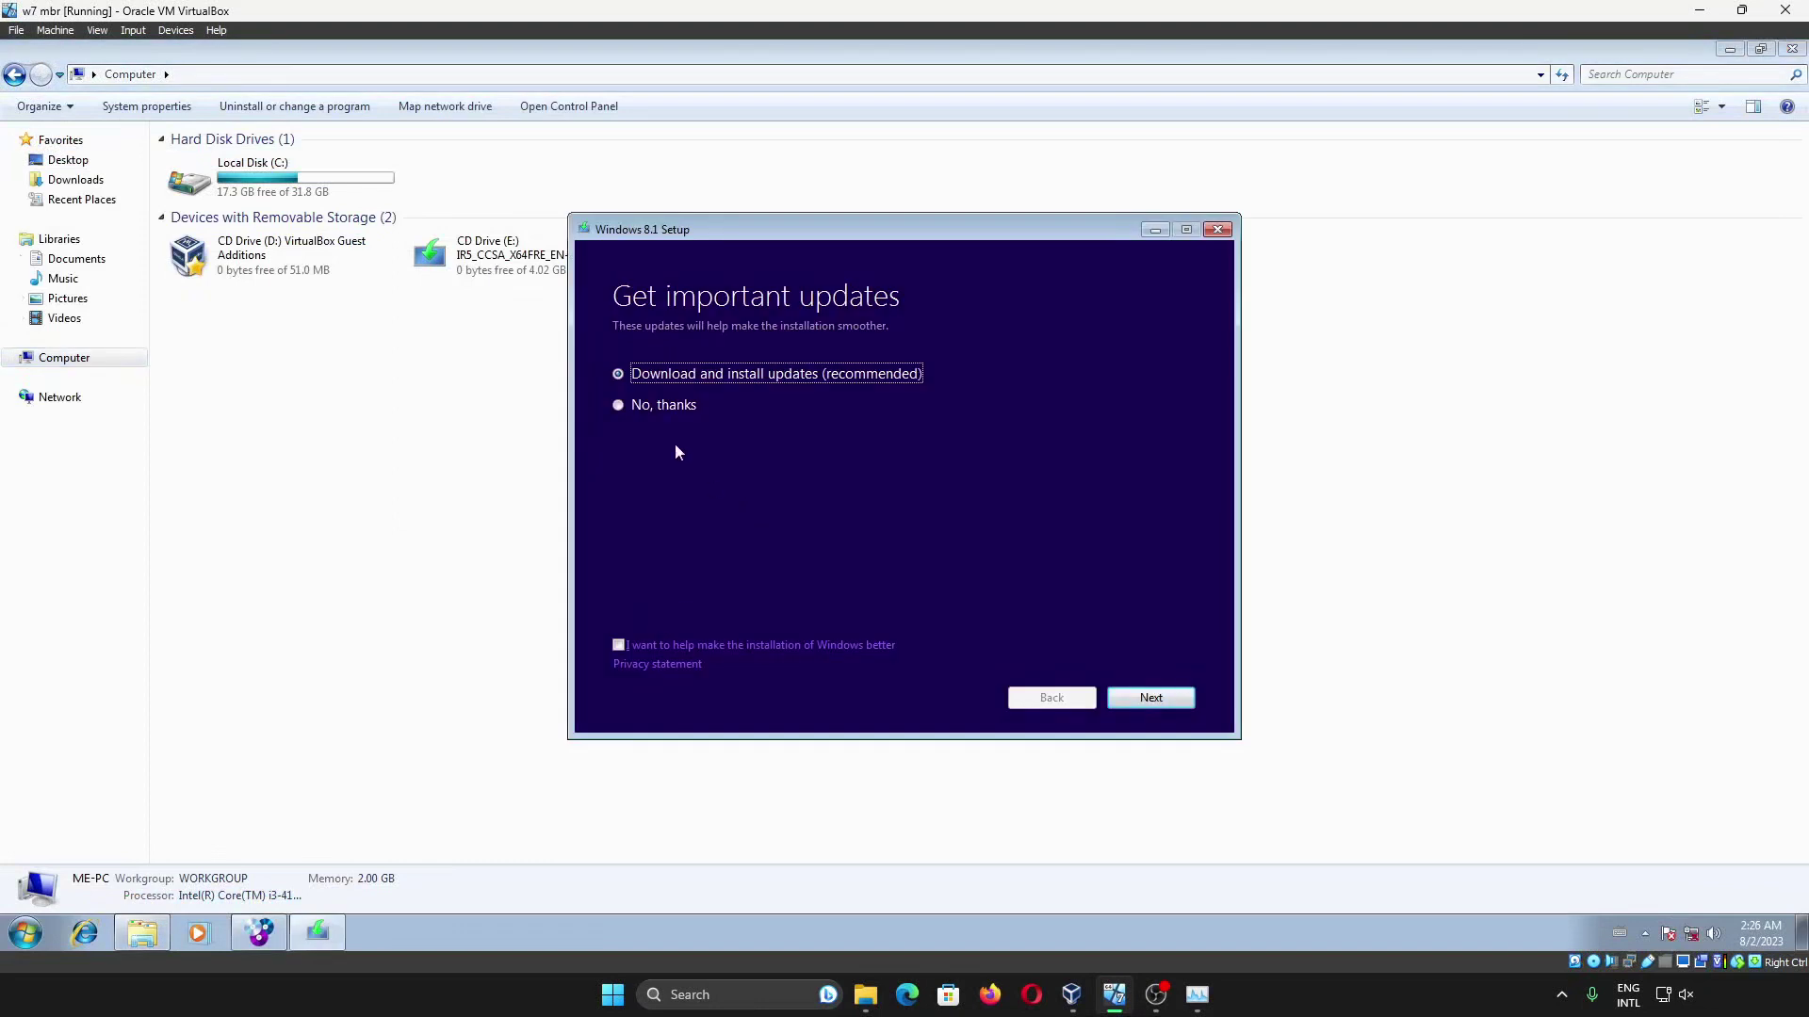
pyautogui.click(652, 411)
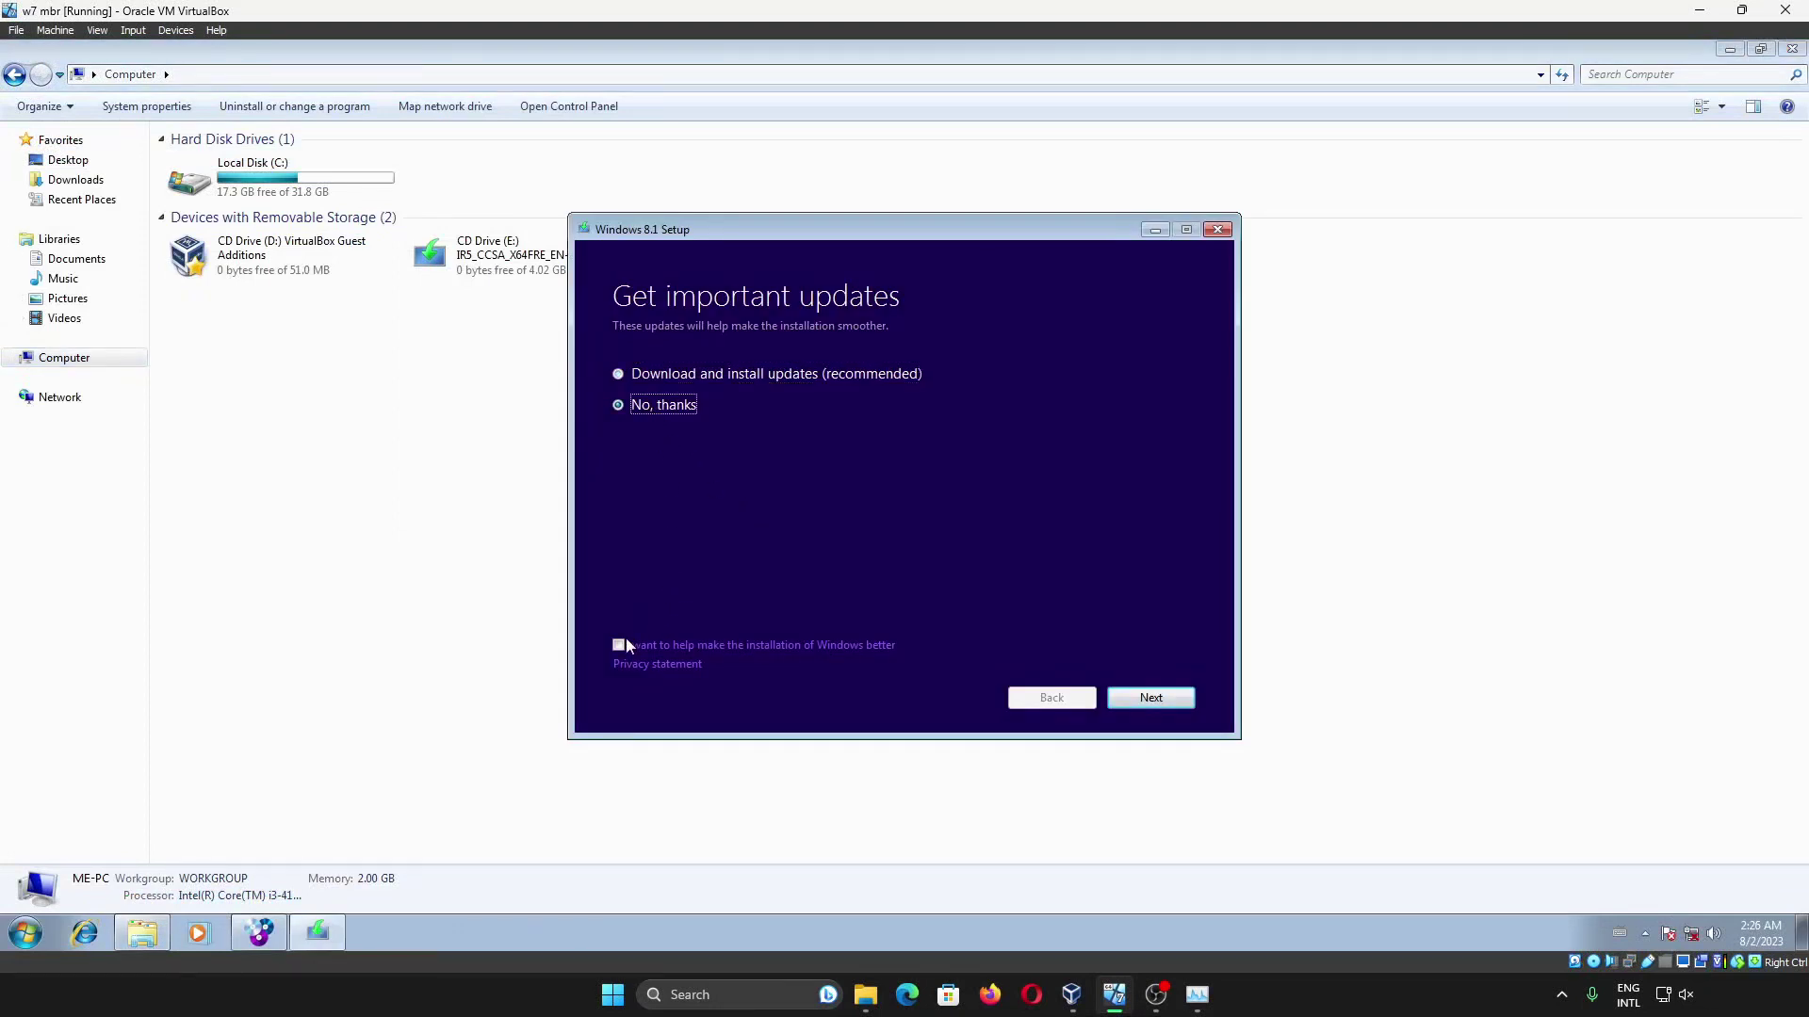
pyautogui.click(1151, 699)
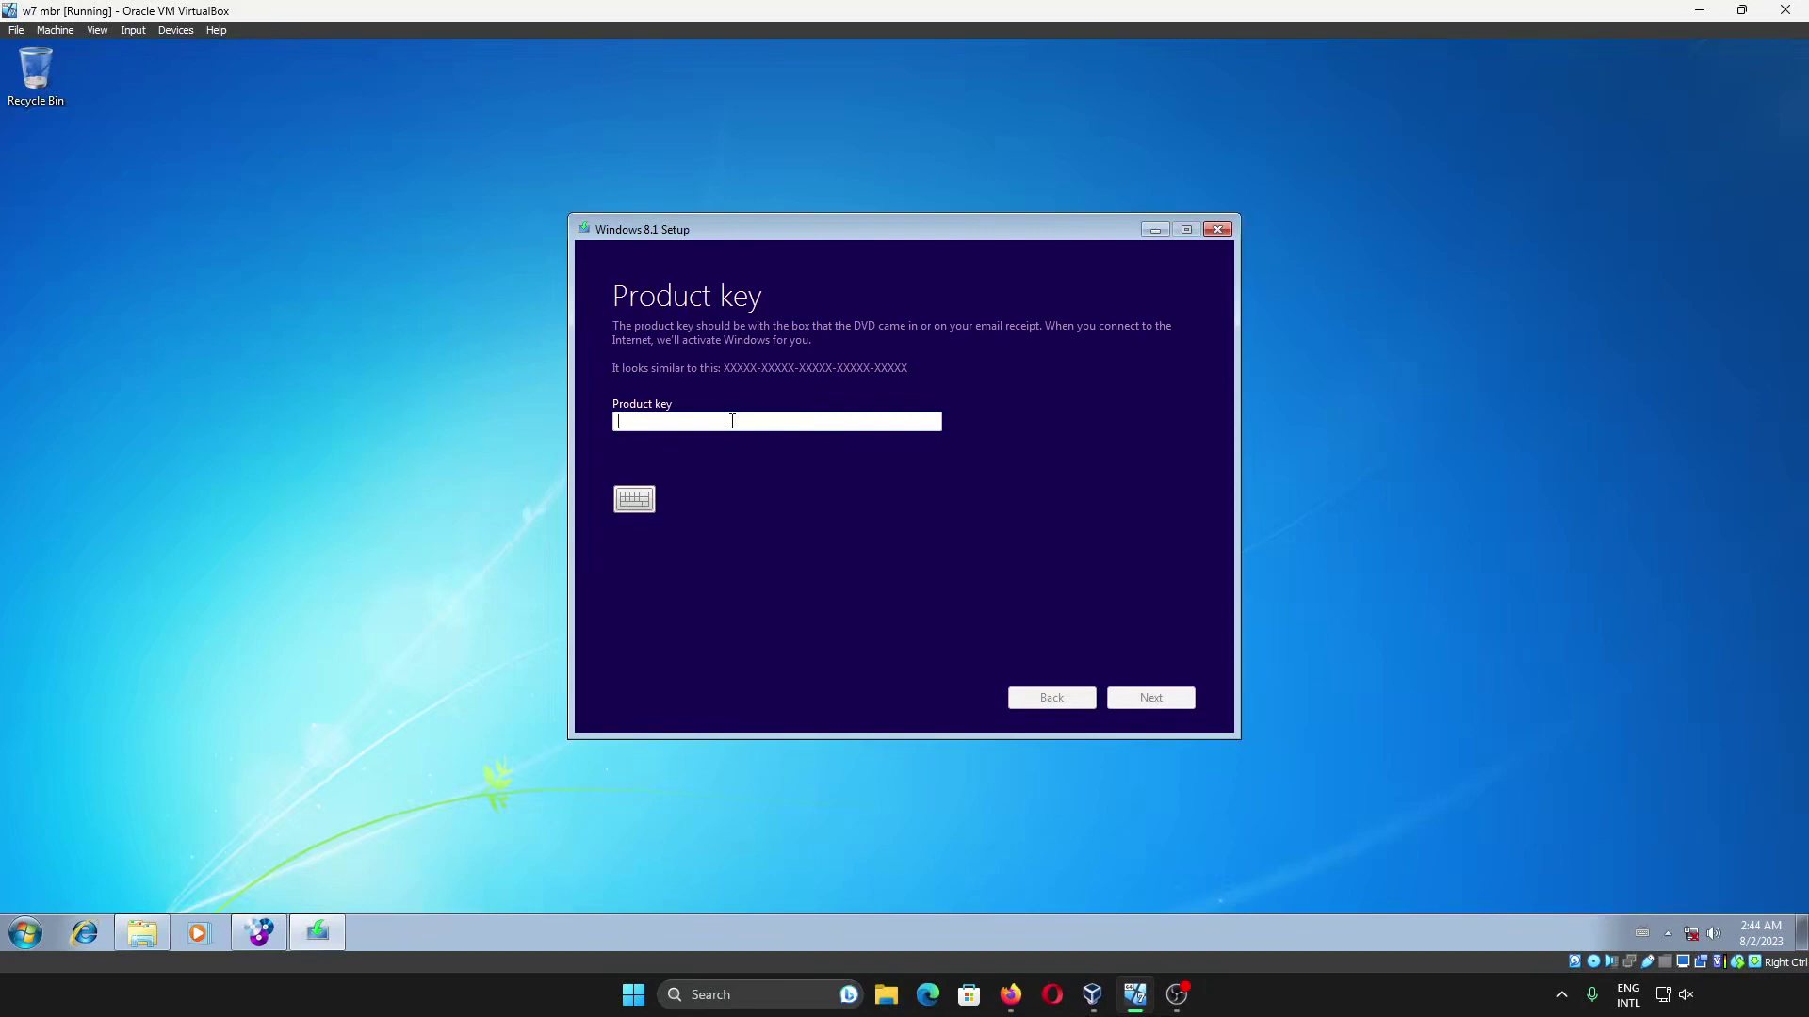
# Step: Paste the Windows product key in Windows 8.1 Setup and accept the licence terms
pyautogui.rightClick(732, 421)
pyautogui.click(781, 494)
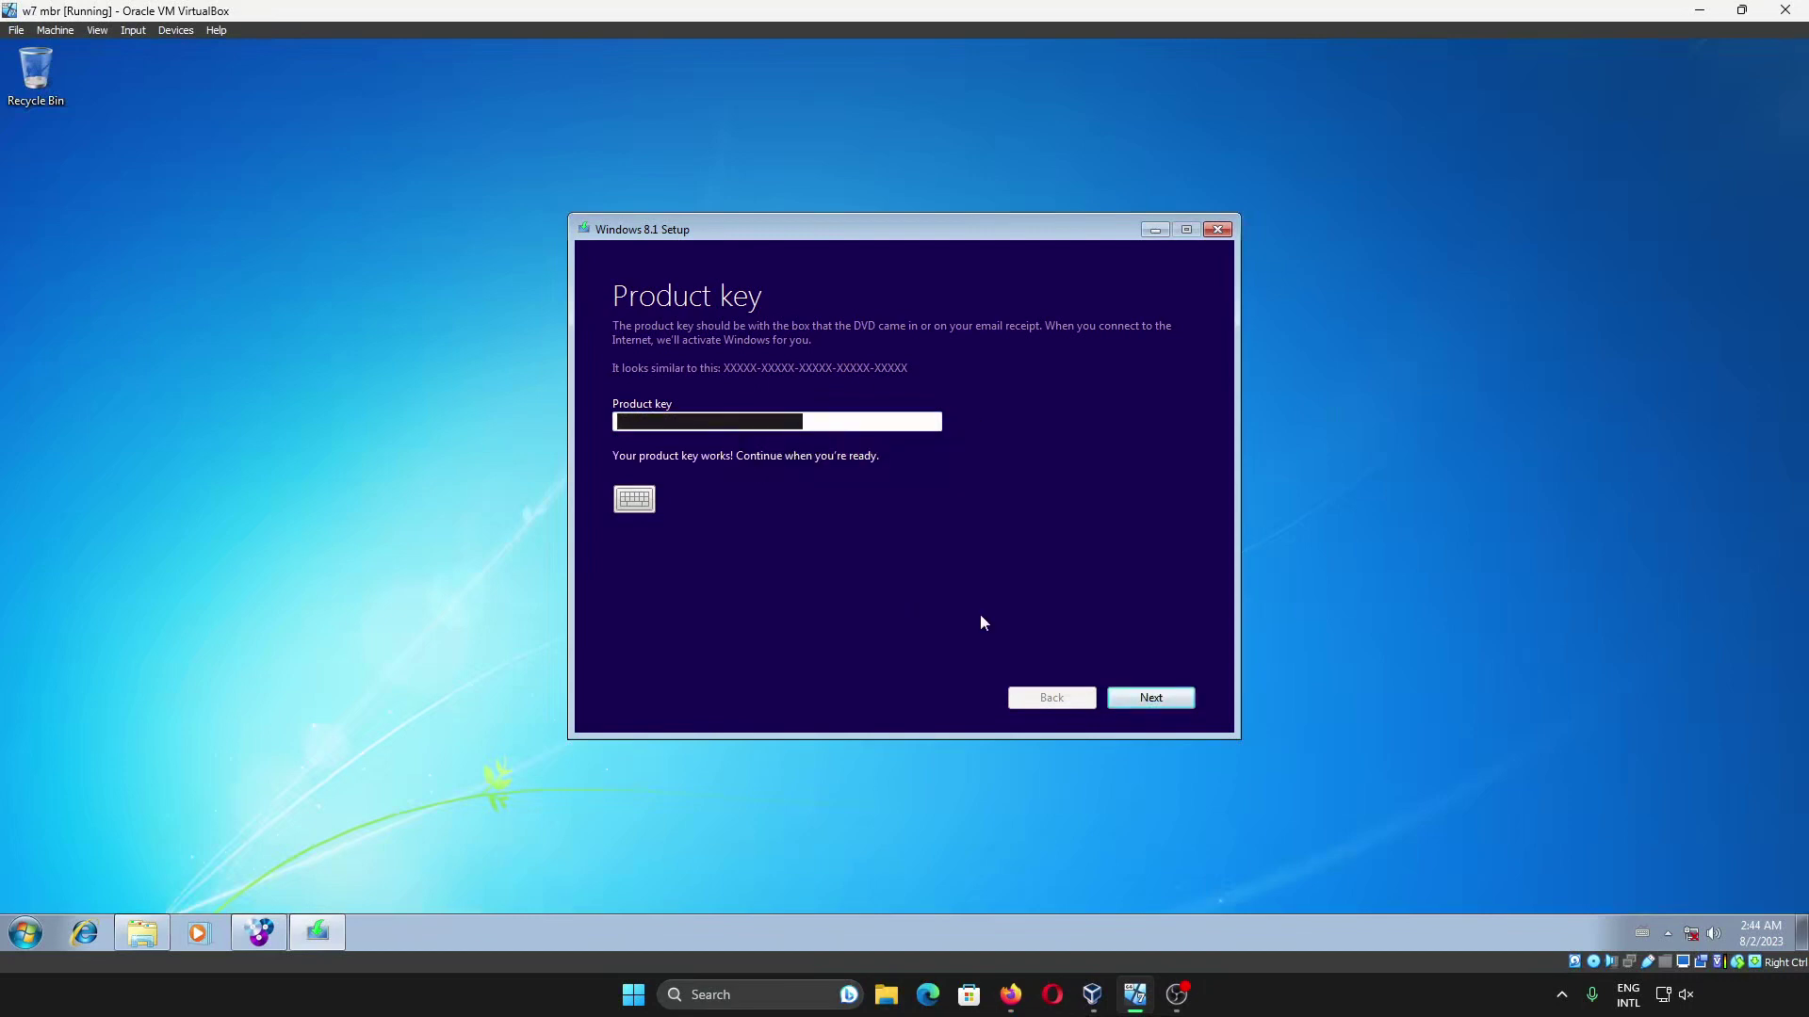
pyautogui.click(1112, 698)
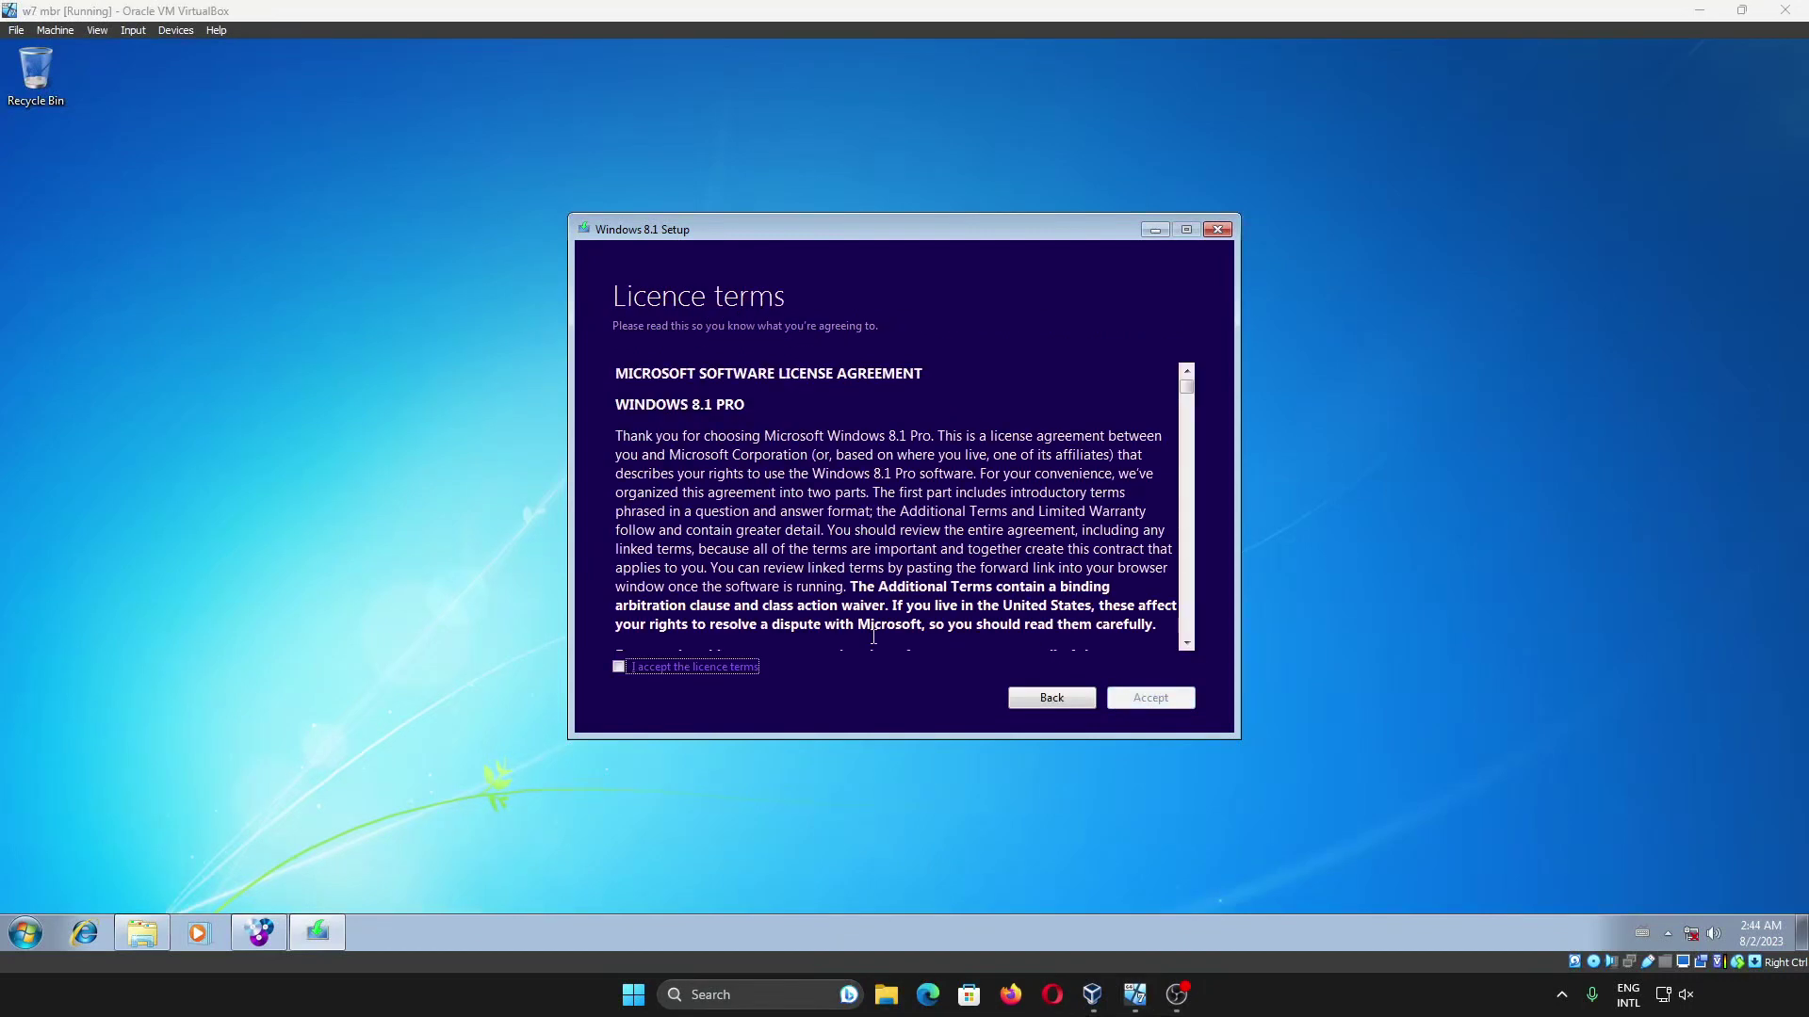
pyautogui.click(710, 667)
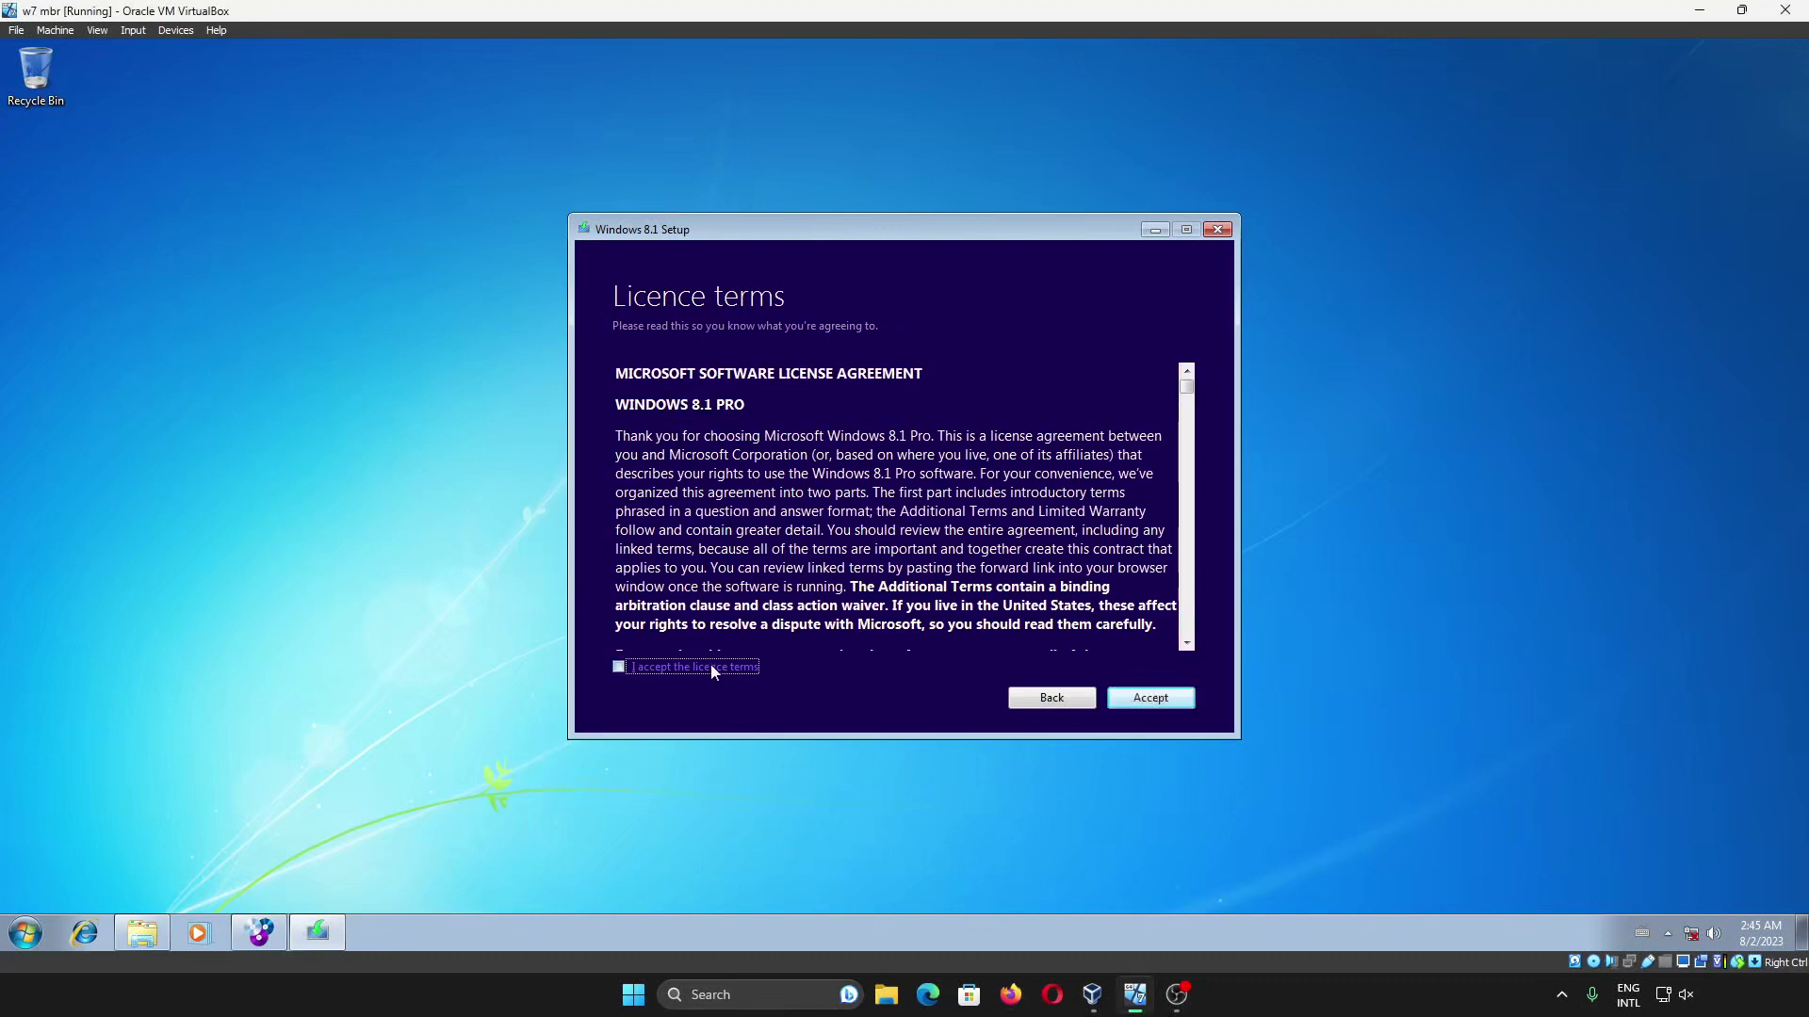
pyautogui.click(1154, 700)
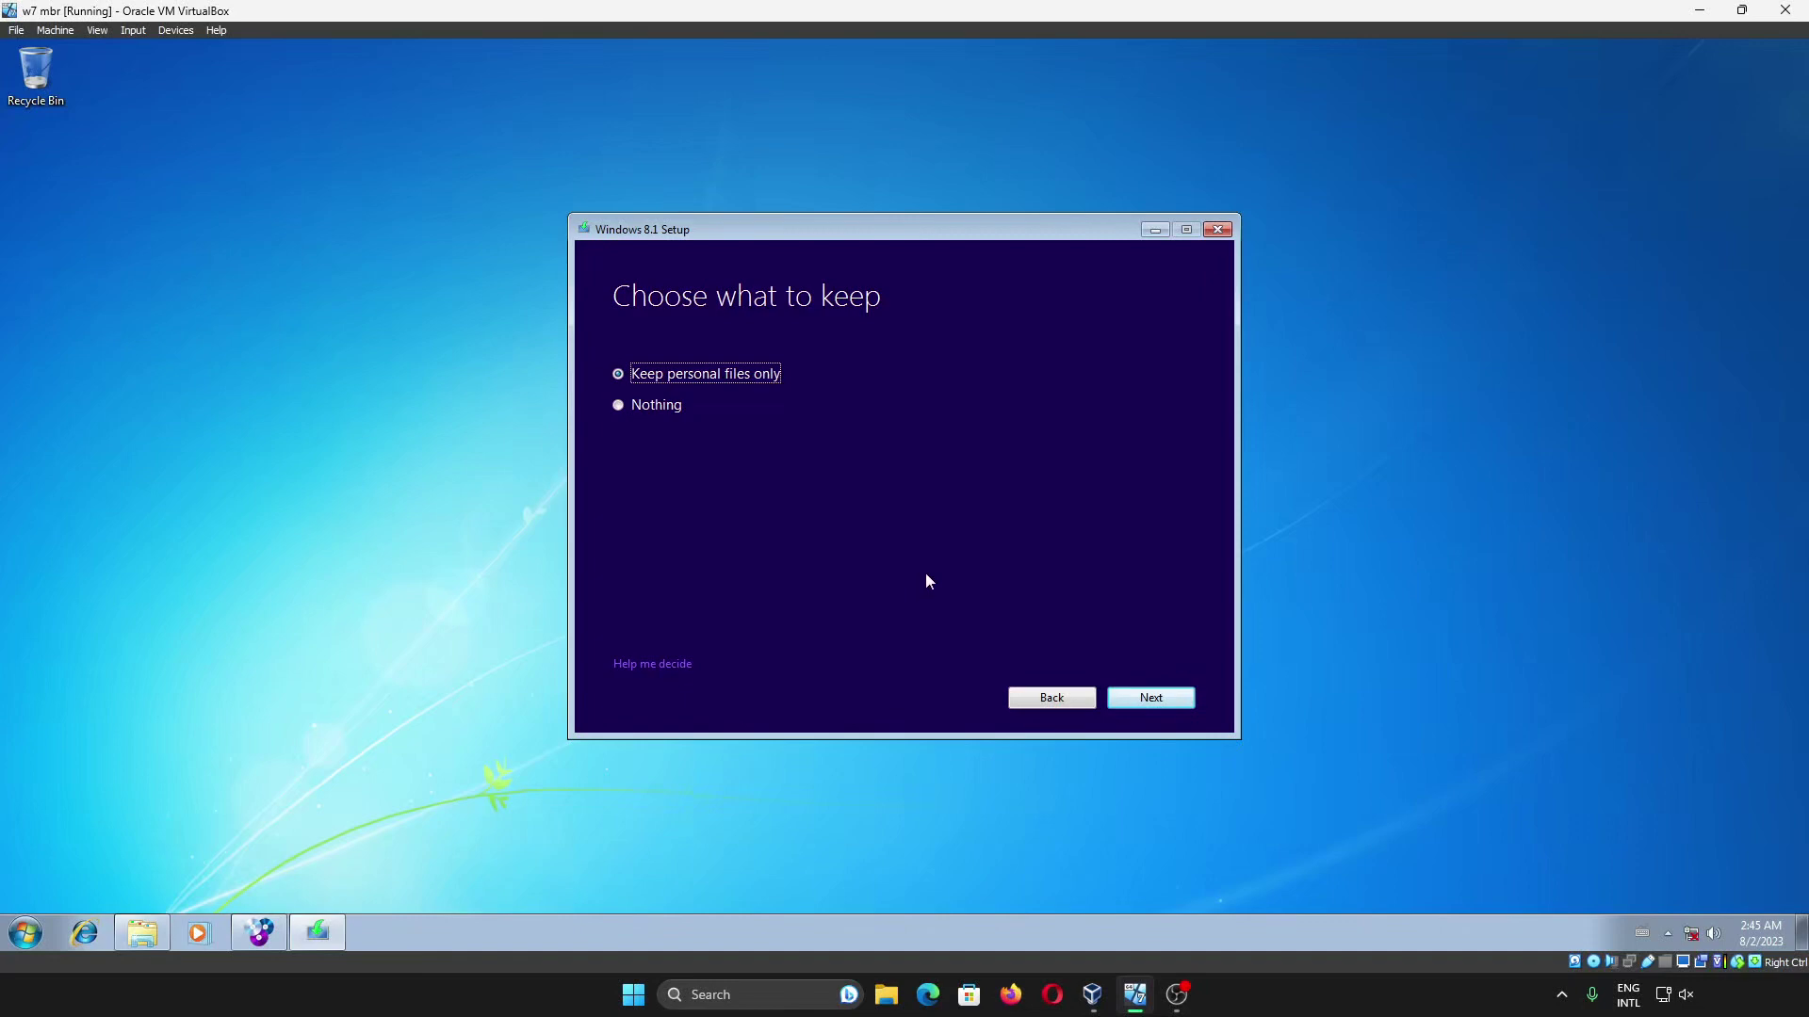
# Step: Choose to keep personal files only and continue the Windows 8.1 setup
pyautogui.click(665, 413)
pyautogui.click(671, 378)
pyautogui.click(1172, 700)
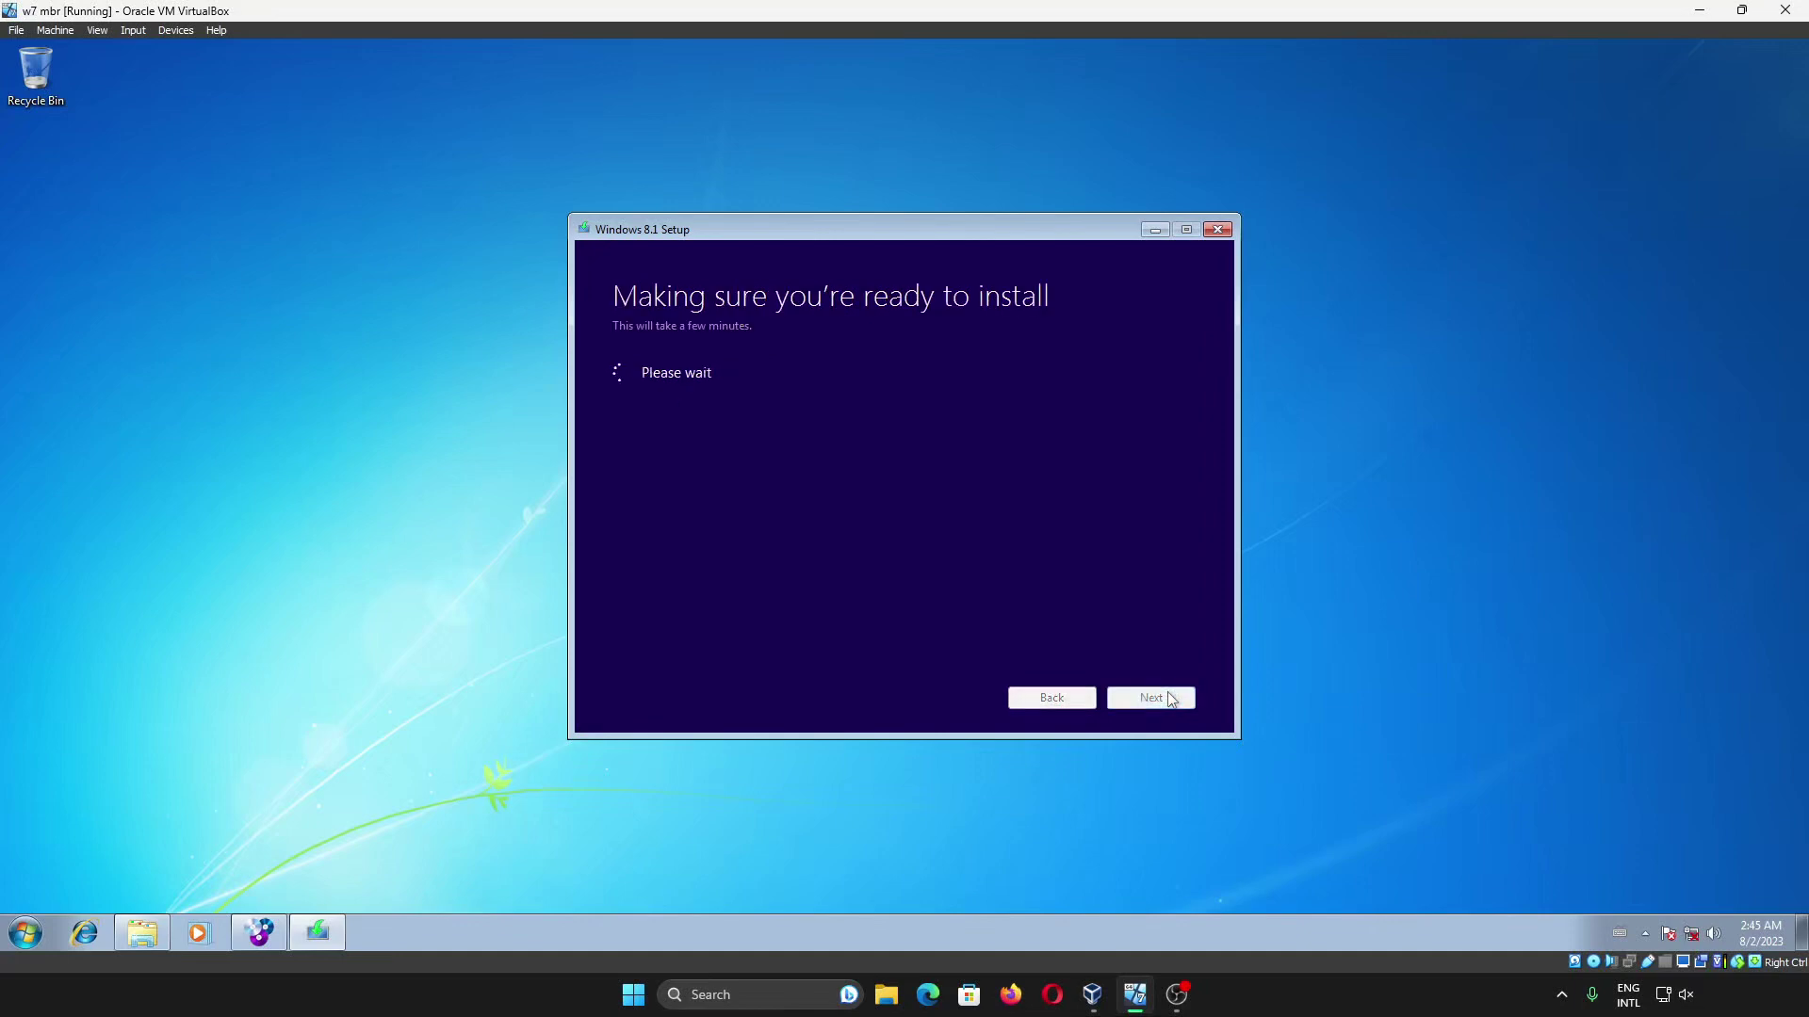
# Step: Open Task Manager on the host and acknowledge the setup notice about adding languages back in Windows 8.1
pyautogui.rightClick(1335, 989)
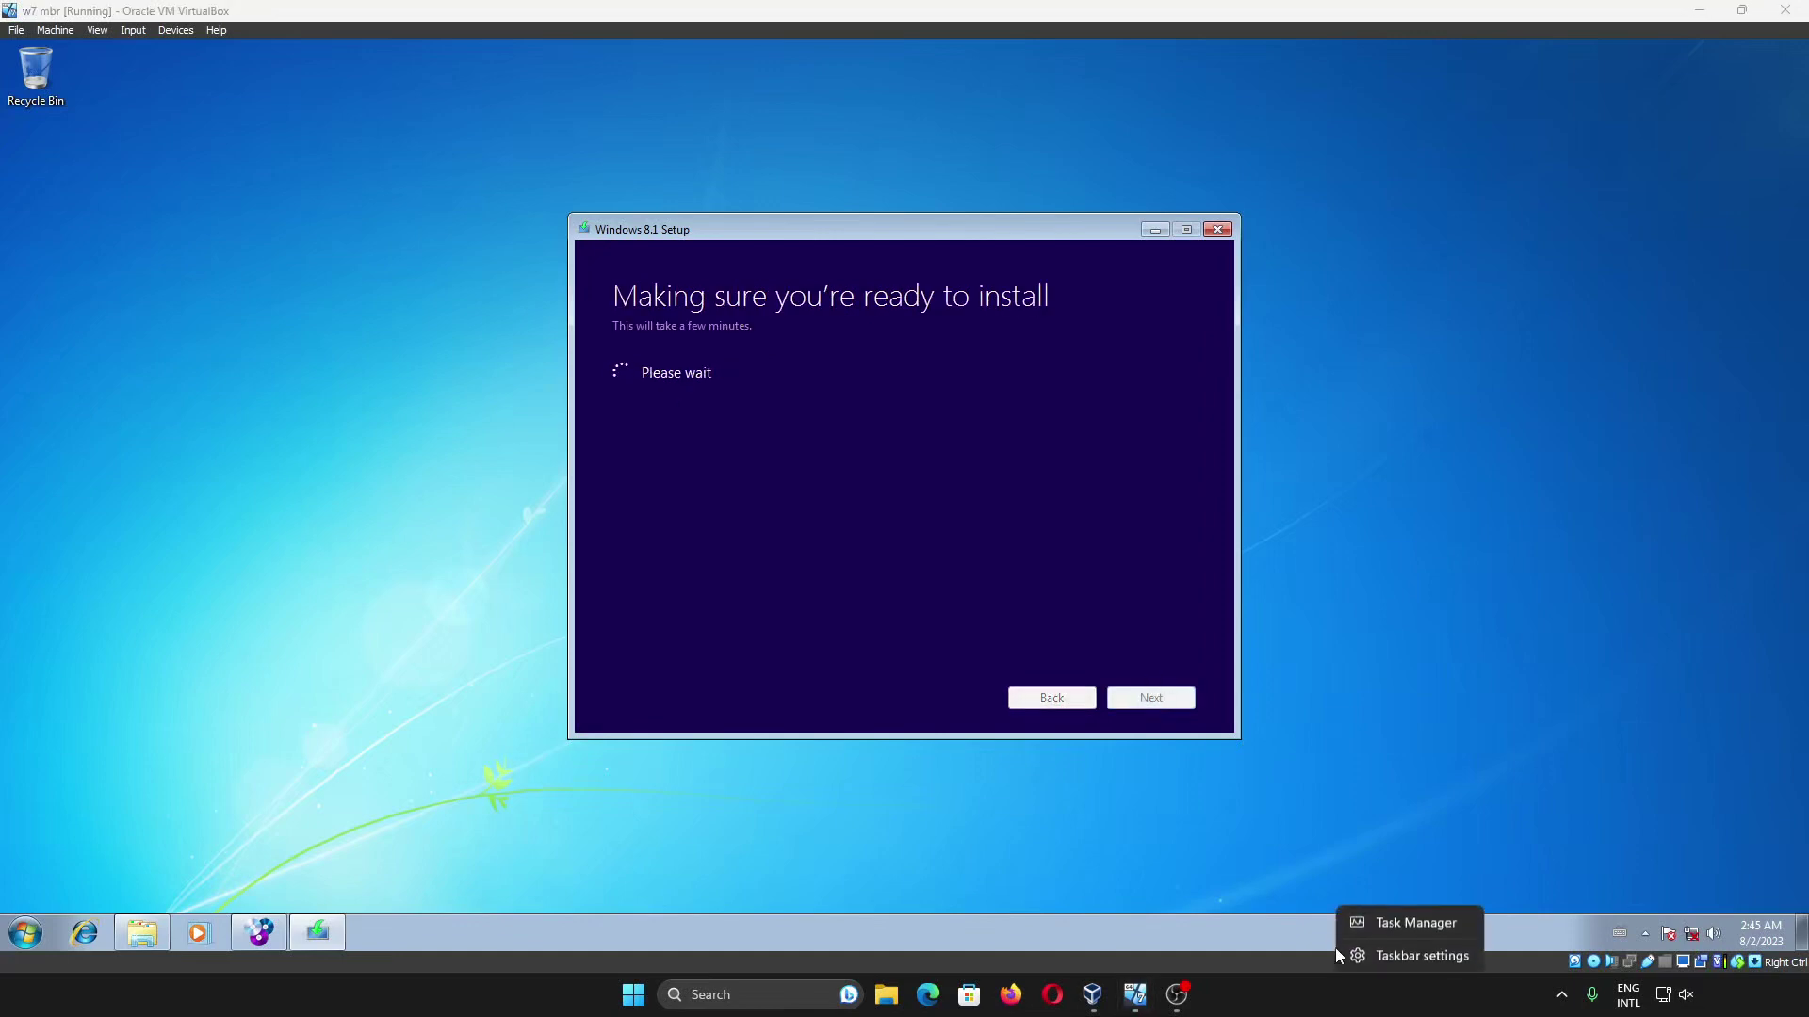
pyautogui.click(1353, 919)
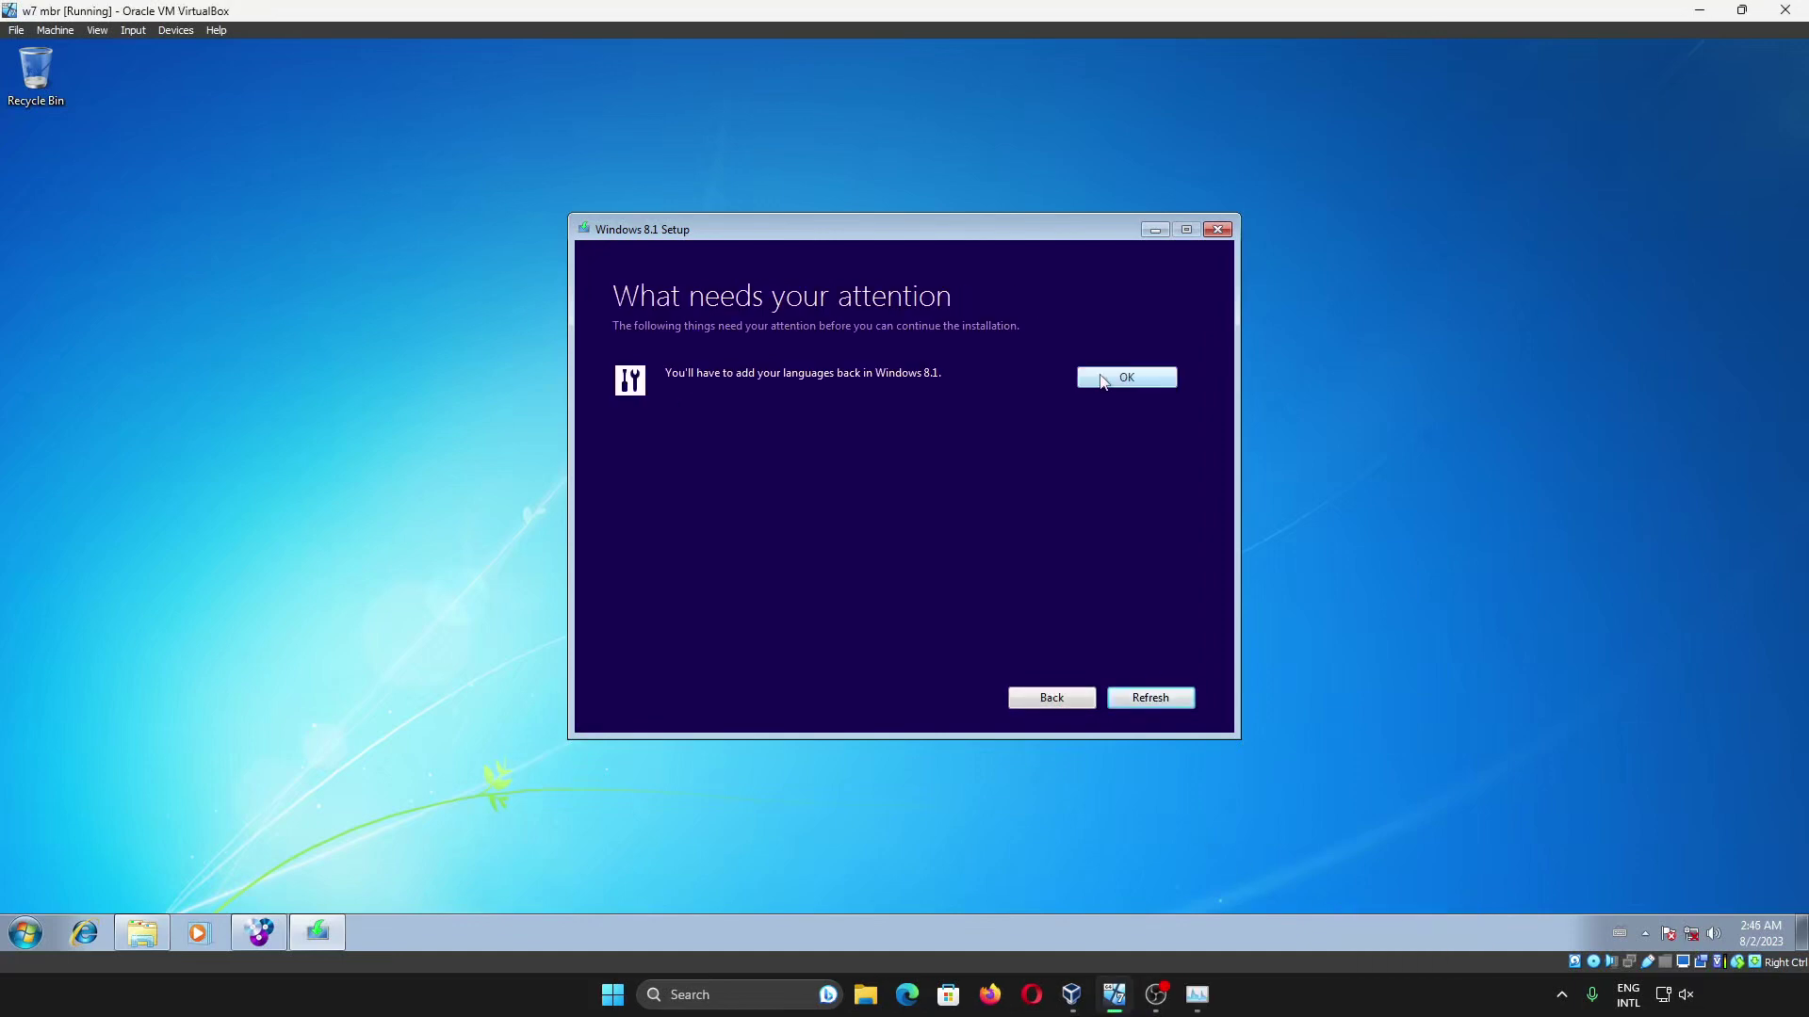
pyautogui.click(1102, 379)
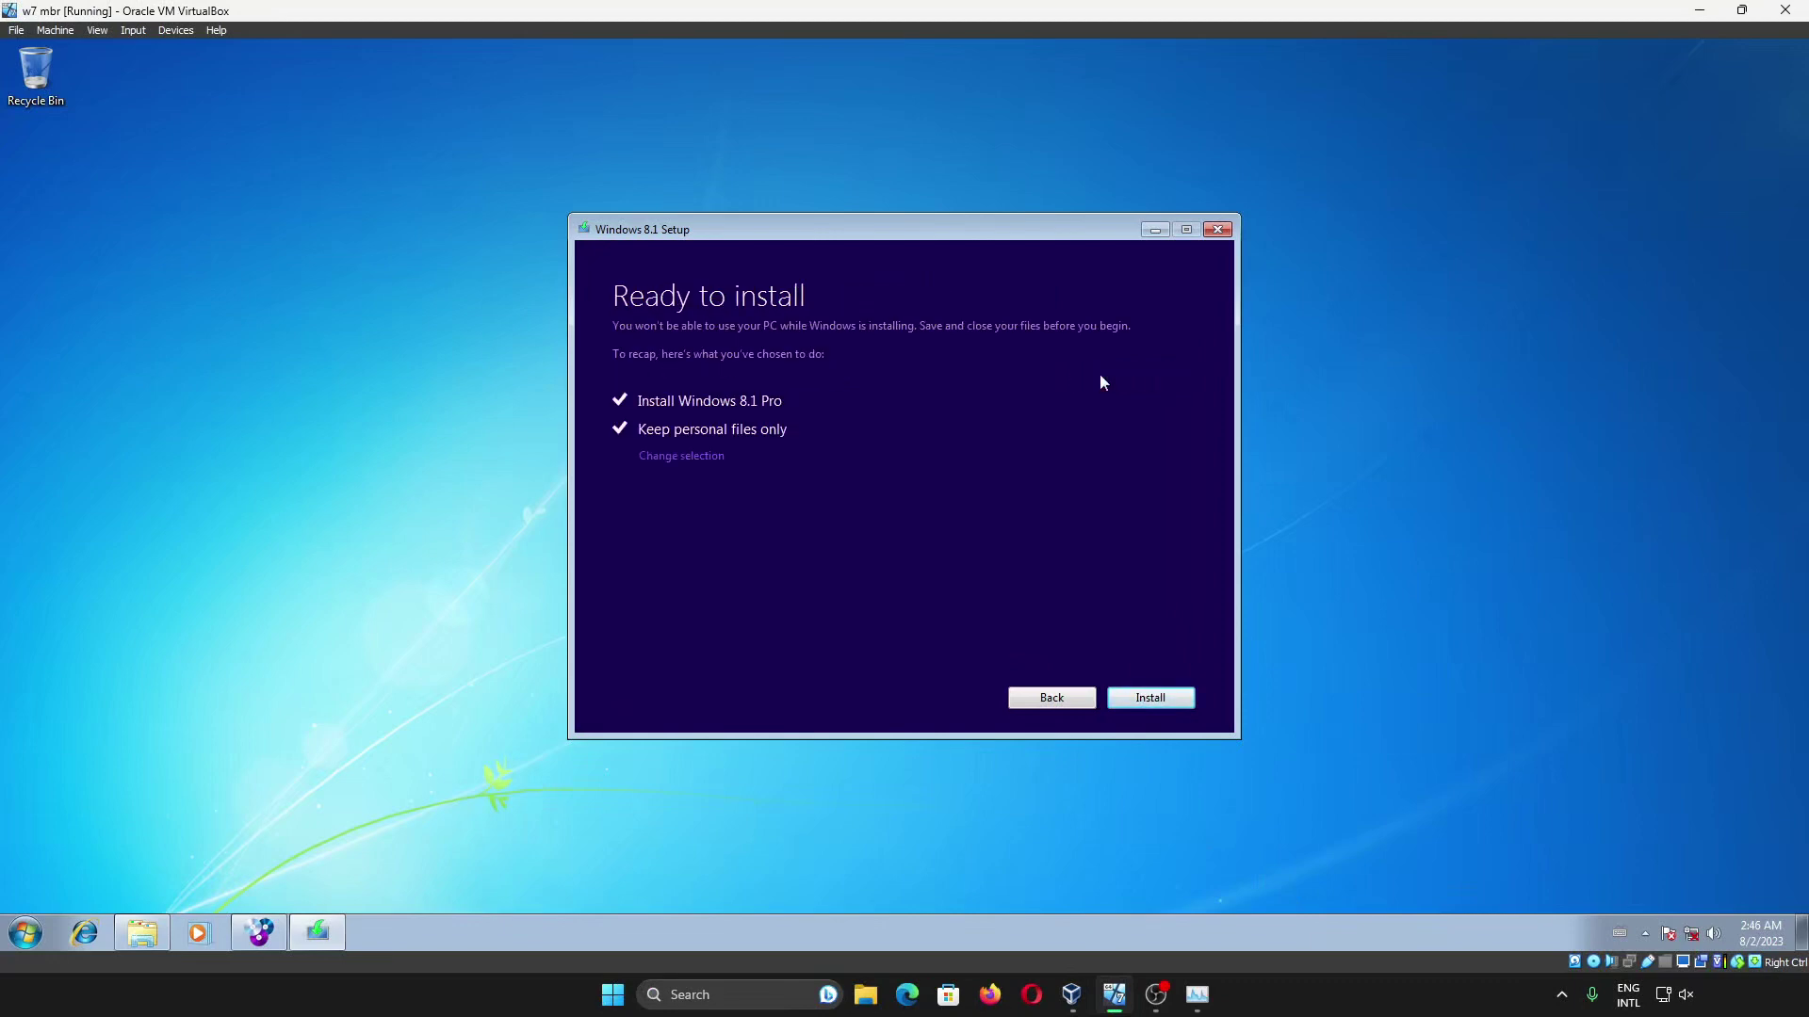
# Step: Recheck the Keep personal files only selection in Windows 8.1 Setup and look over the files in the Downloads folder
pyautogui.click(706, 460)
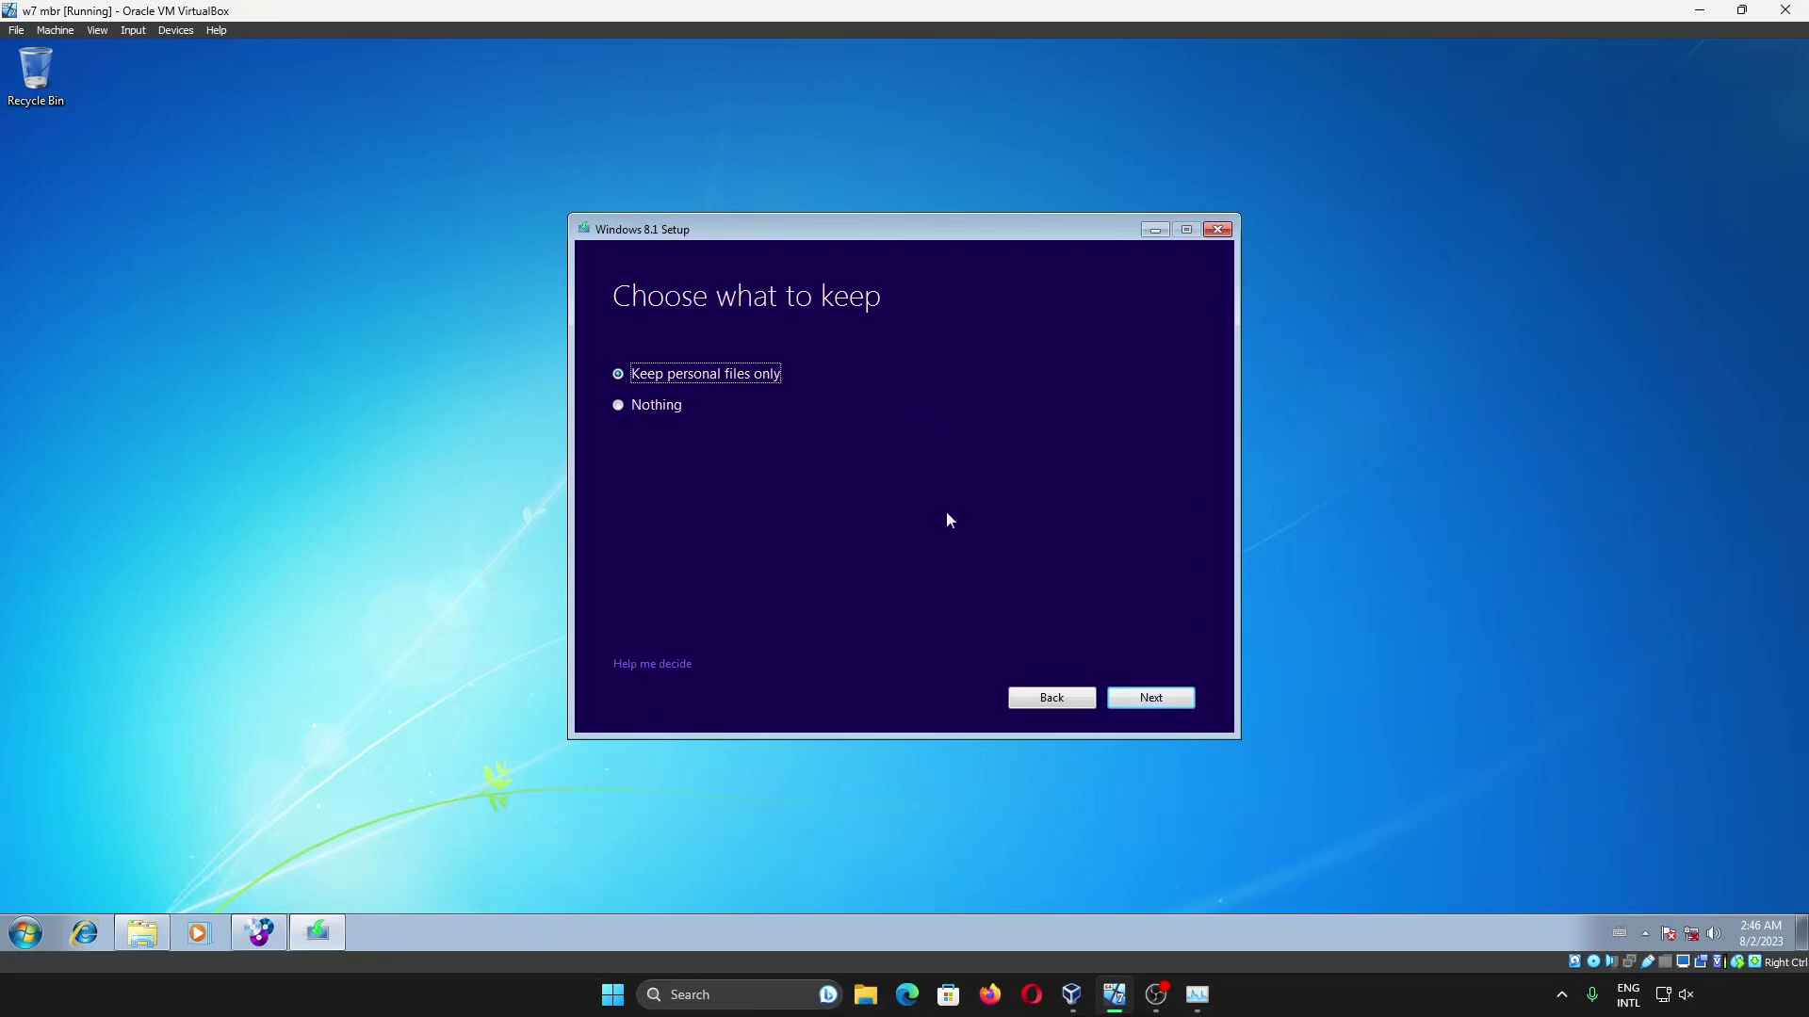
pyautogui.click(1141, 698)
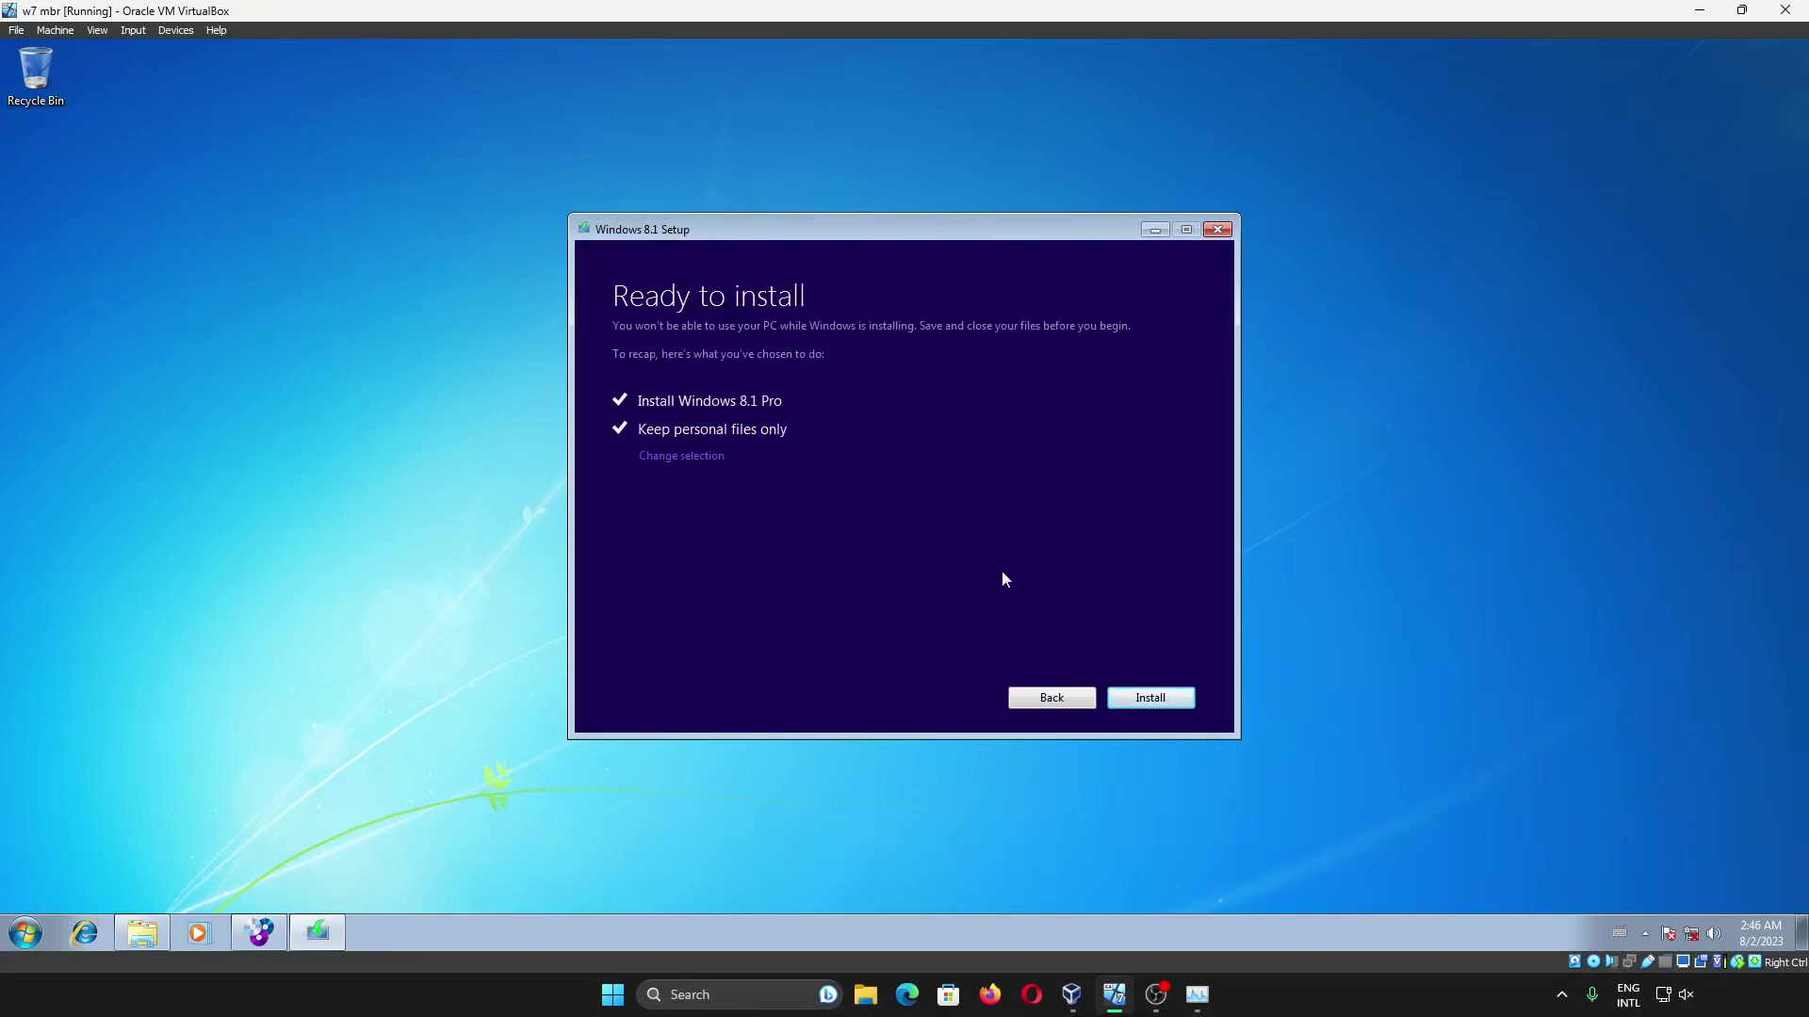
pyautogui.click(142, 932)
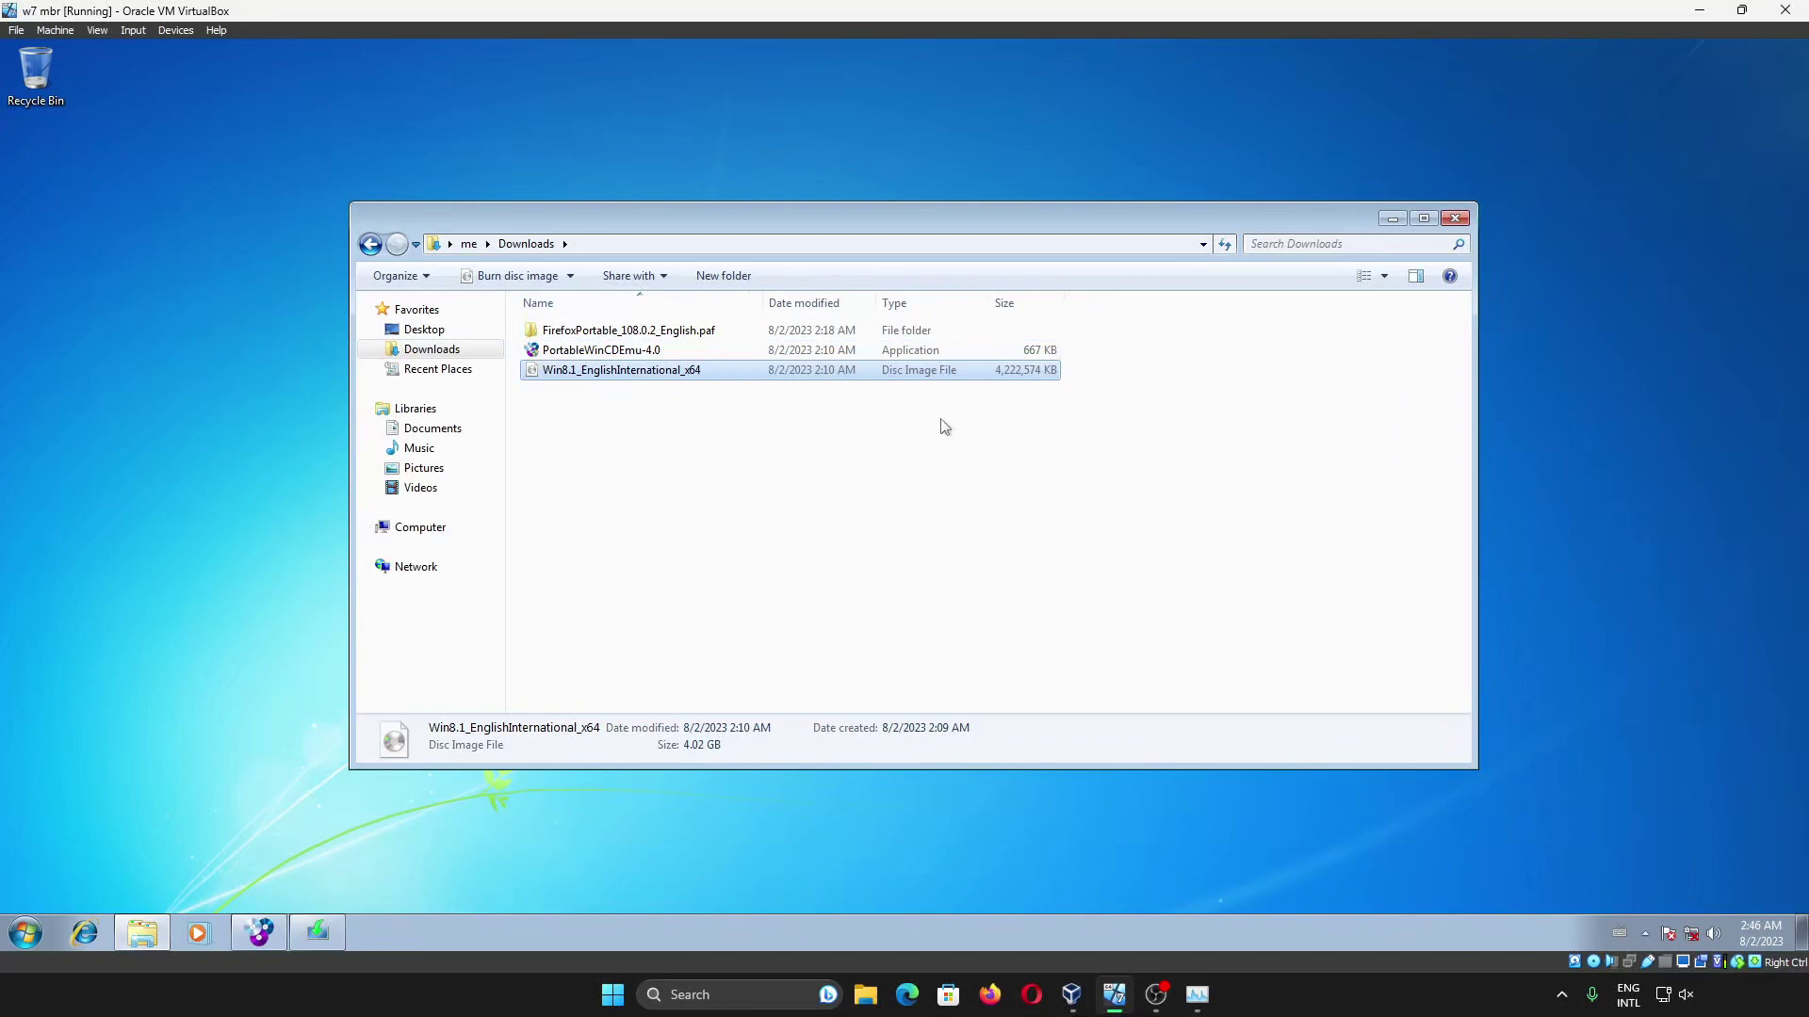
pyautogui.click(1393, 218)
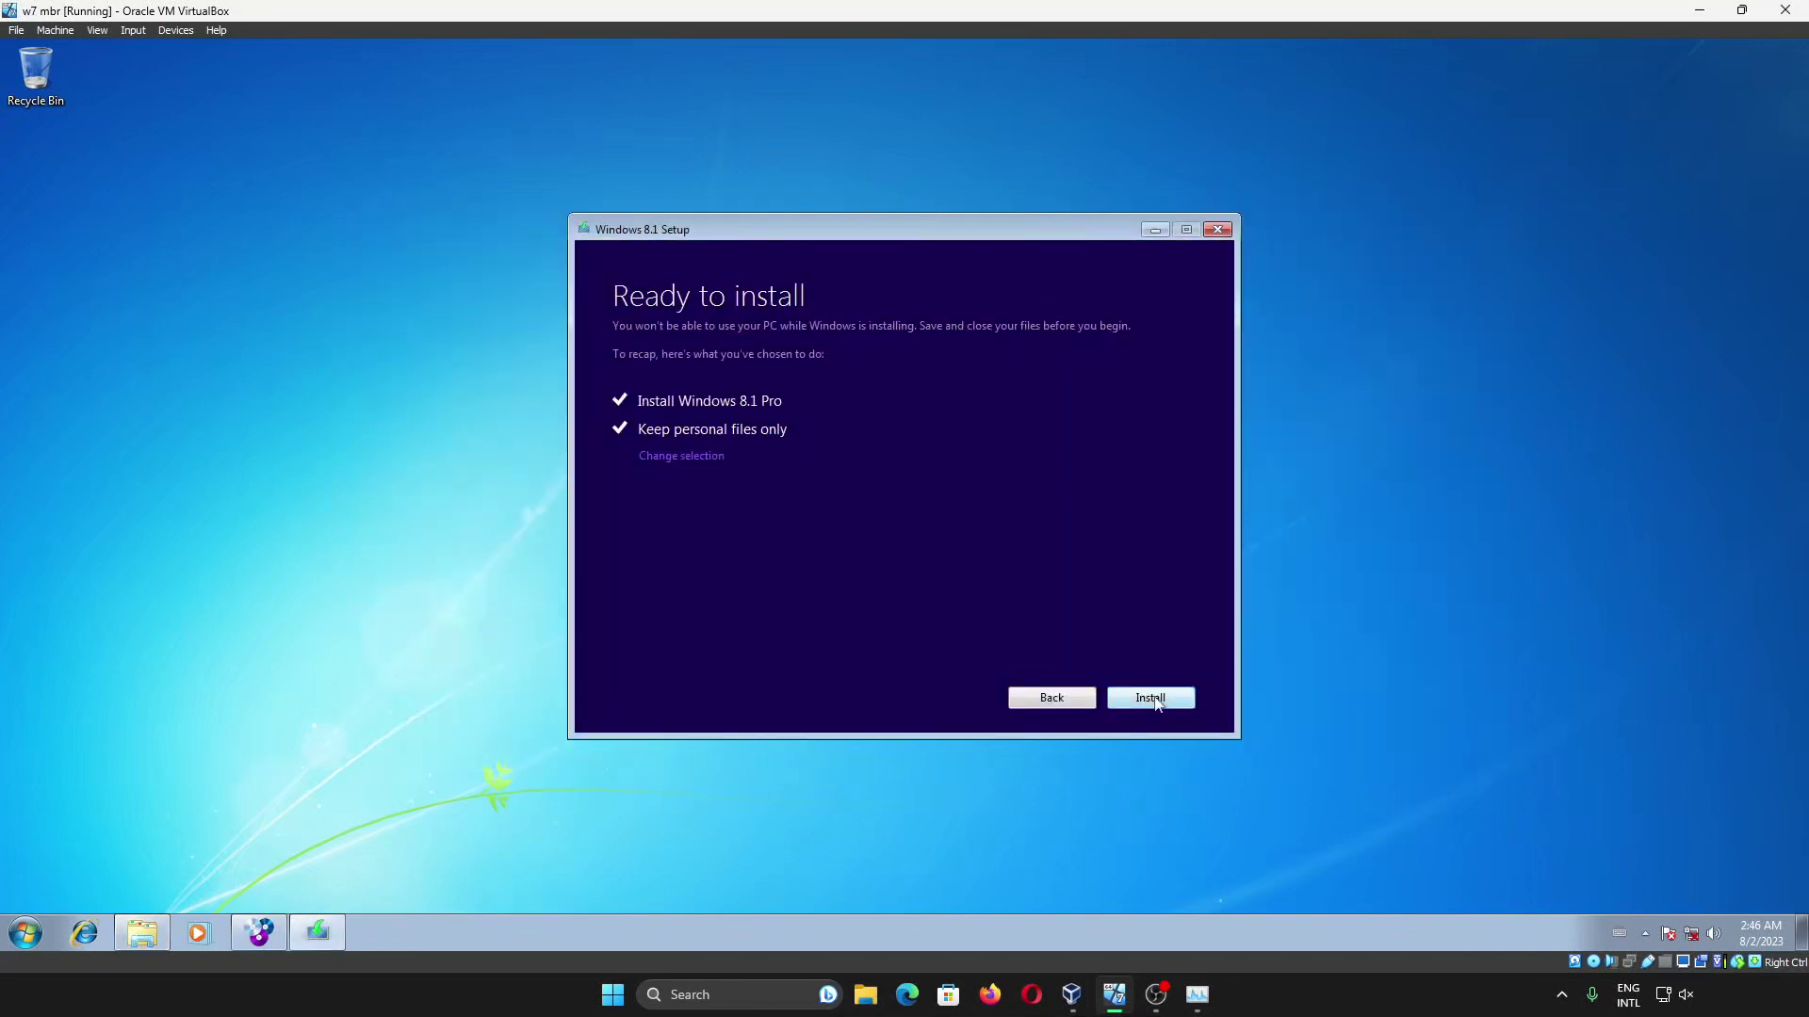
# Step: Start the Windows 8.1 Pro installation and show the host Task Manager's Disk 0 (C:) performance beside the virtual machine
pyautogui.click(1156, 702)
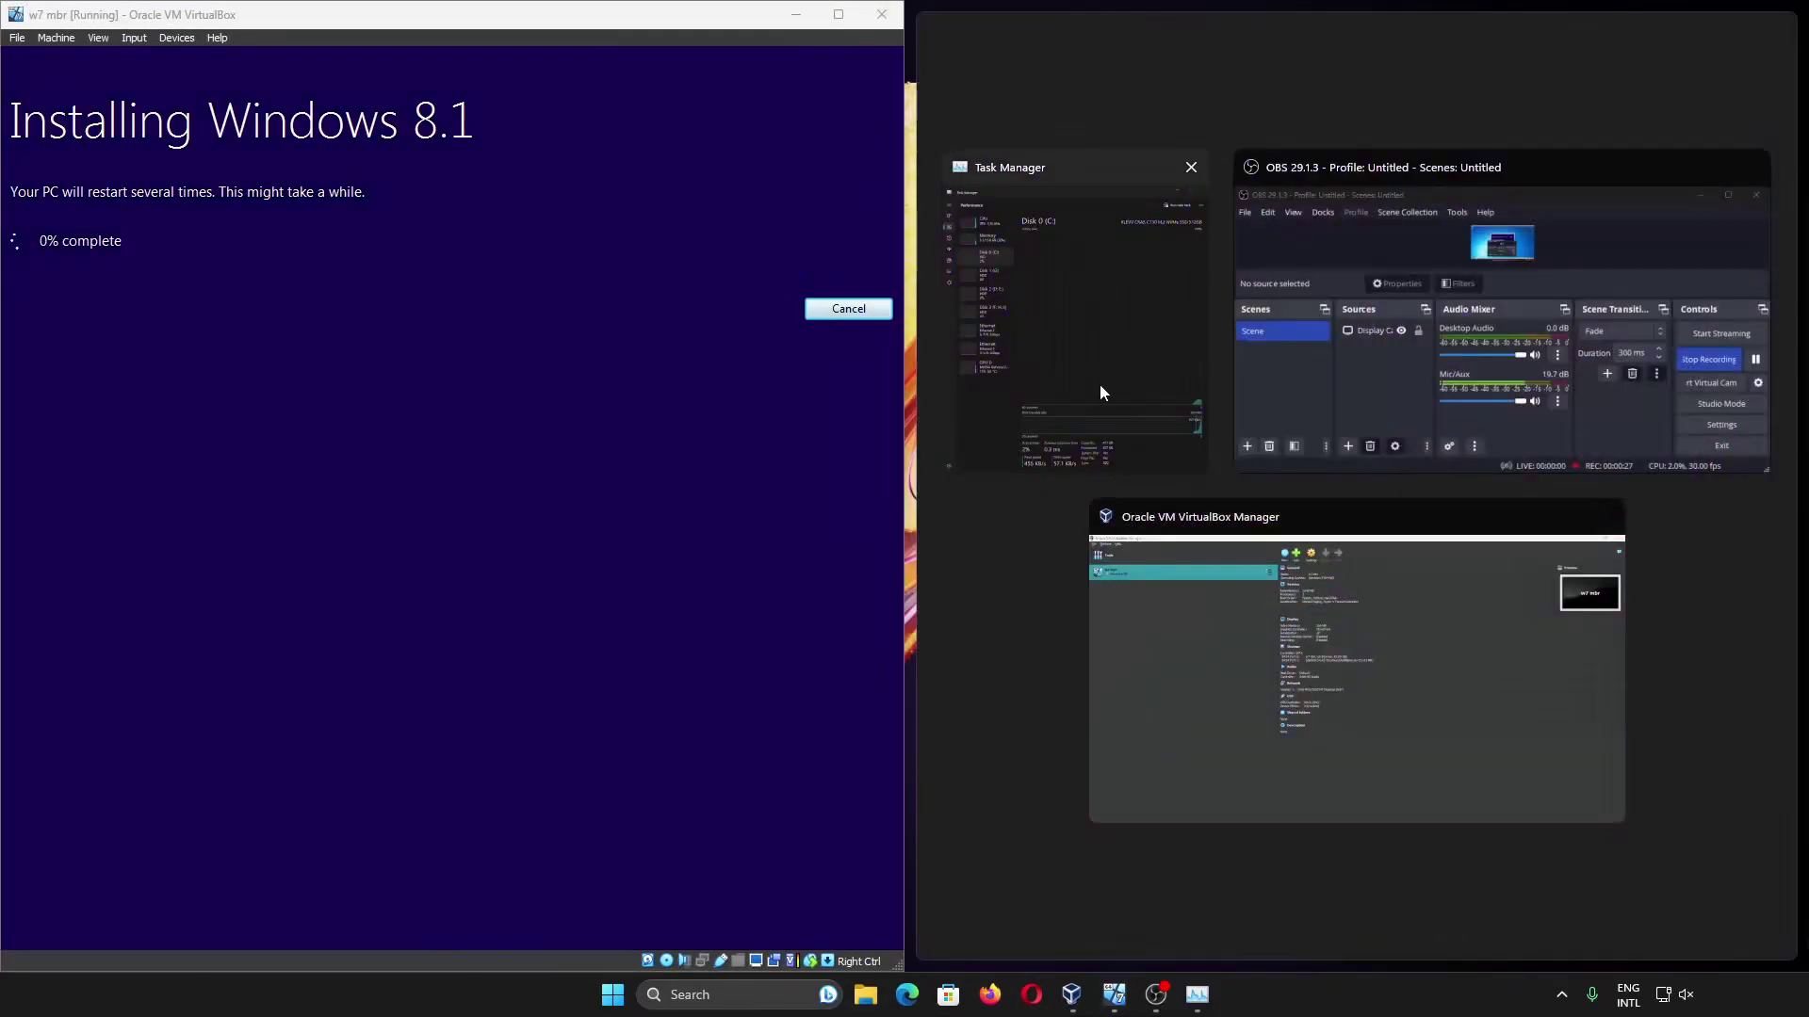
pyautogui.click(1099, 382)
pyautogui.click(1060, 176)
pyautogui.click(1098, 252)
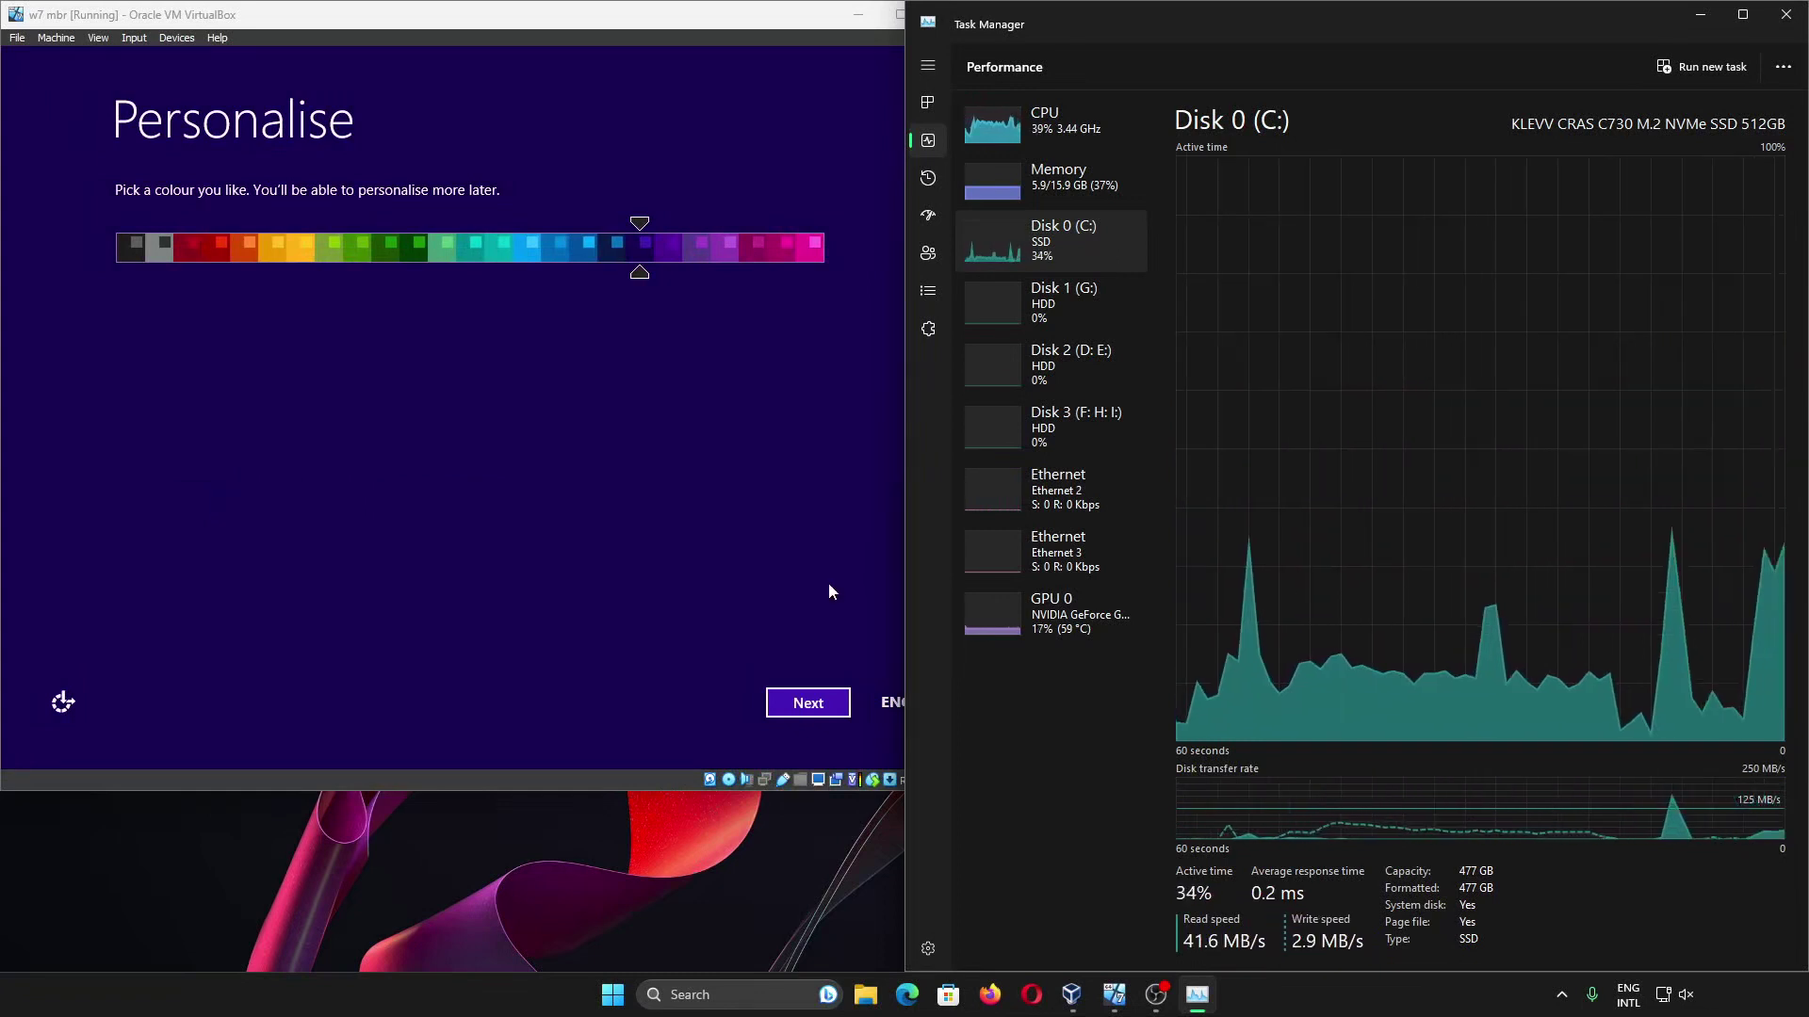
# Step: Maximise the virtual machine window, choose a magenta colour on the Personalise page and continue
pyautogui.click(840, 239)
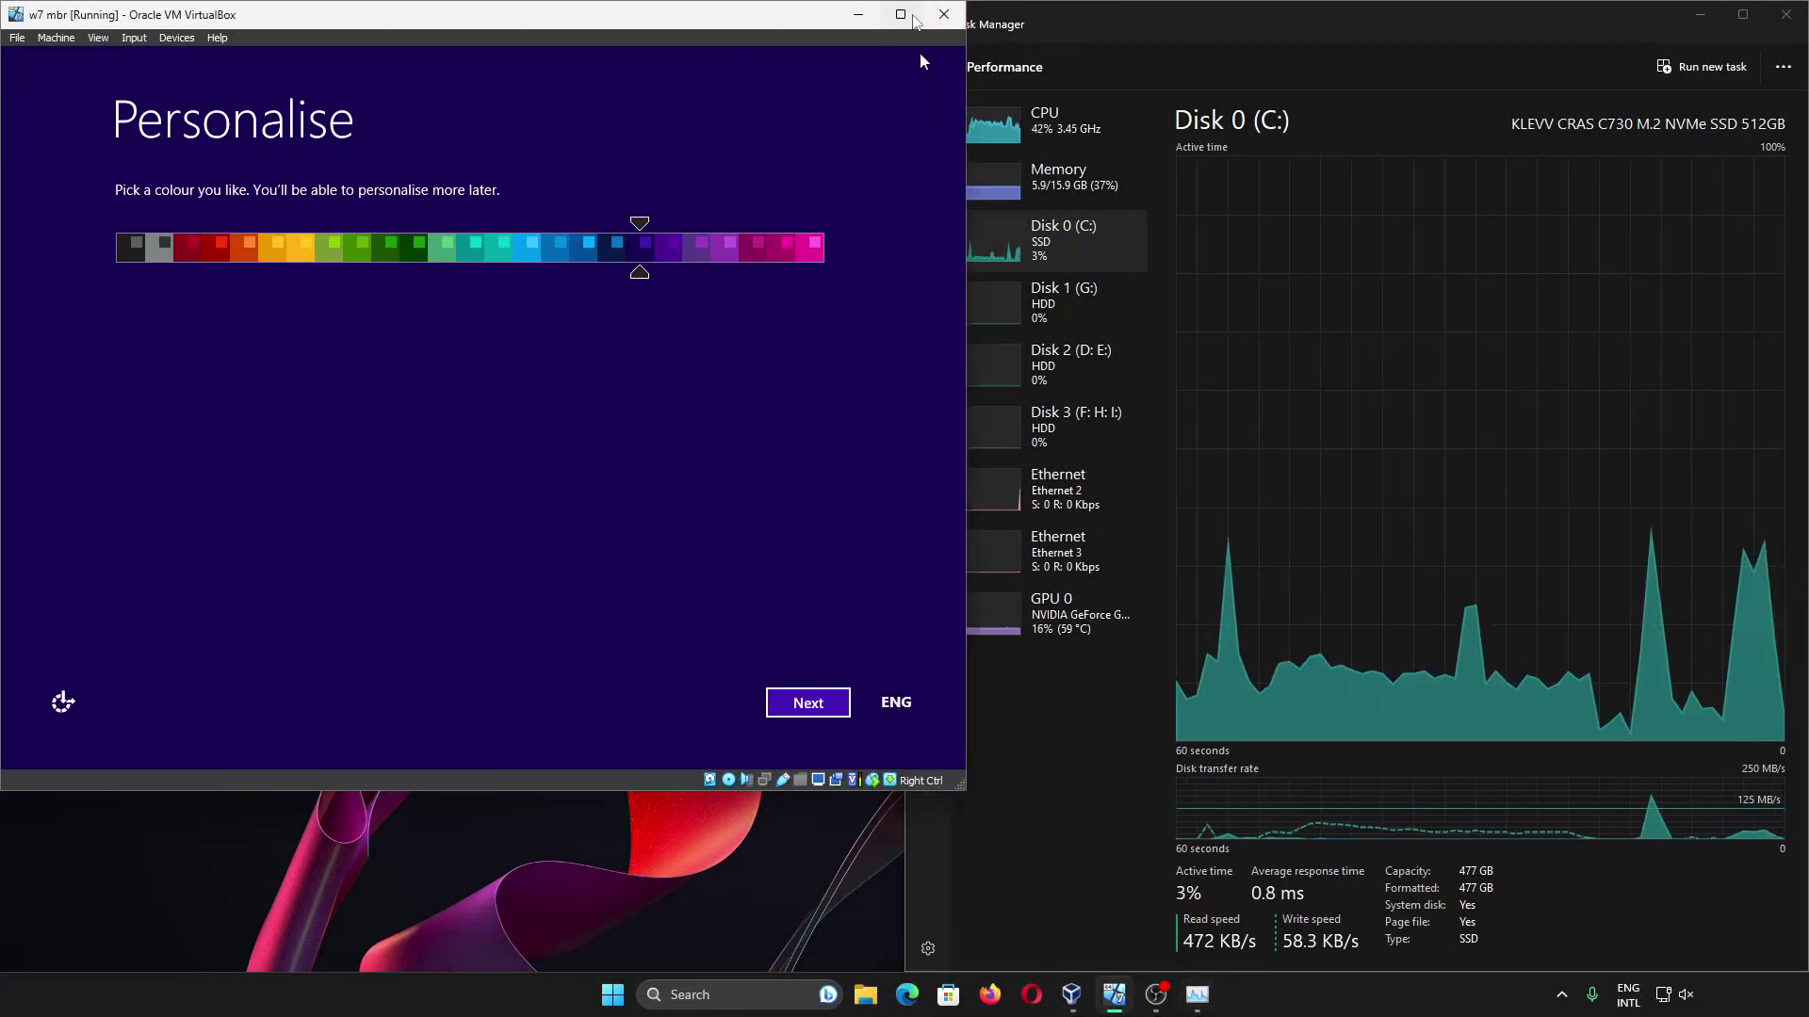
pyautogui.click(912, 16)
pyautogui.click(557, 337)
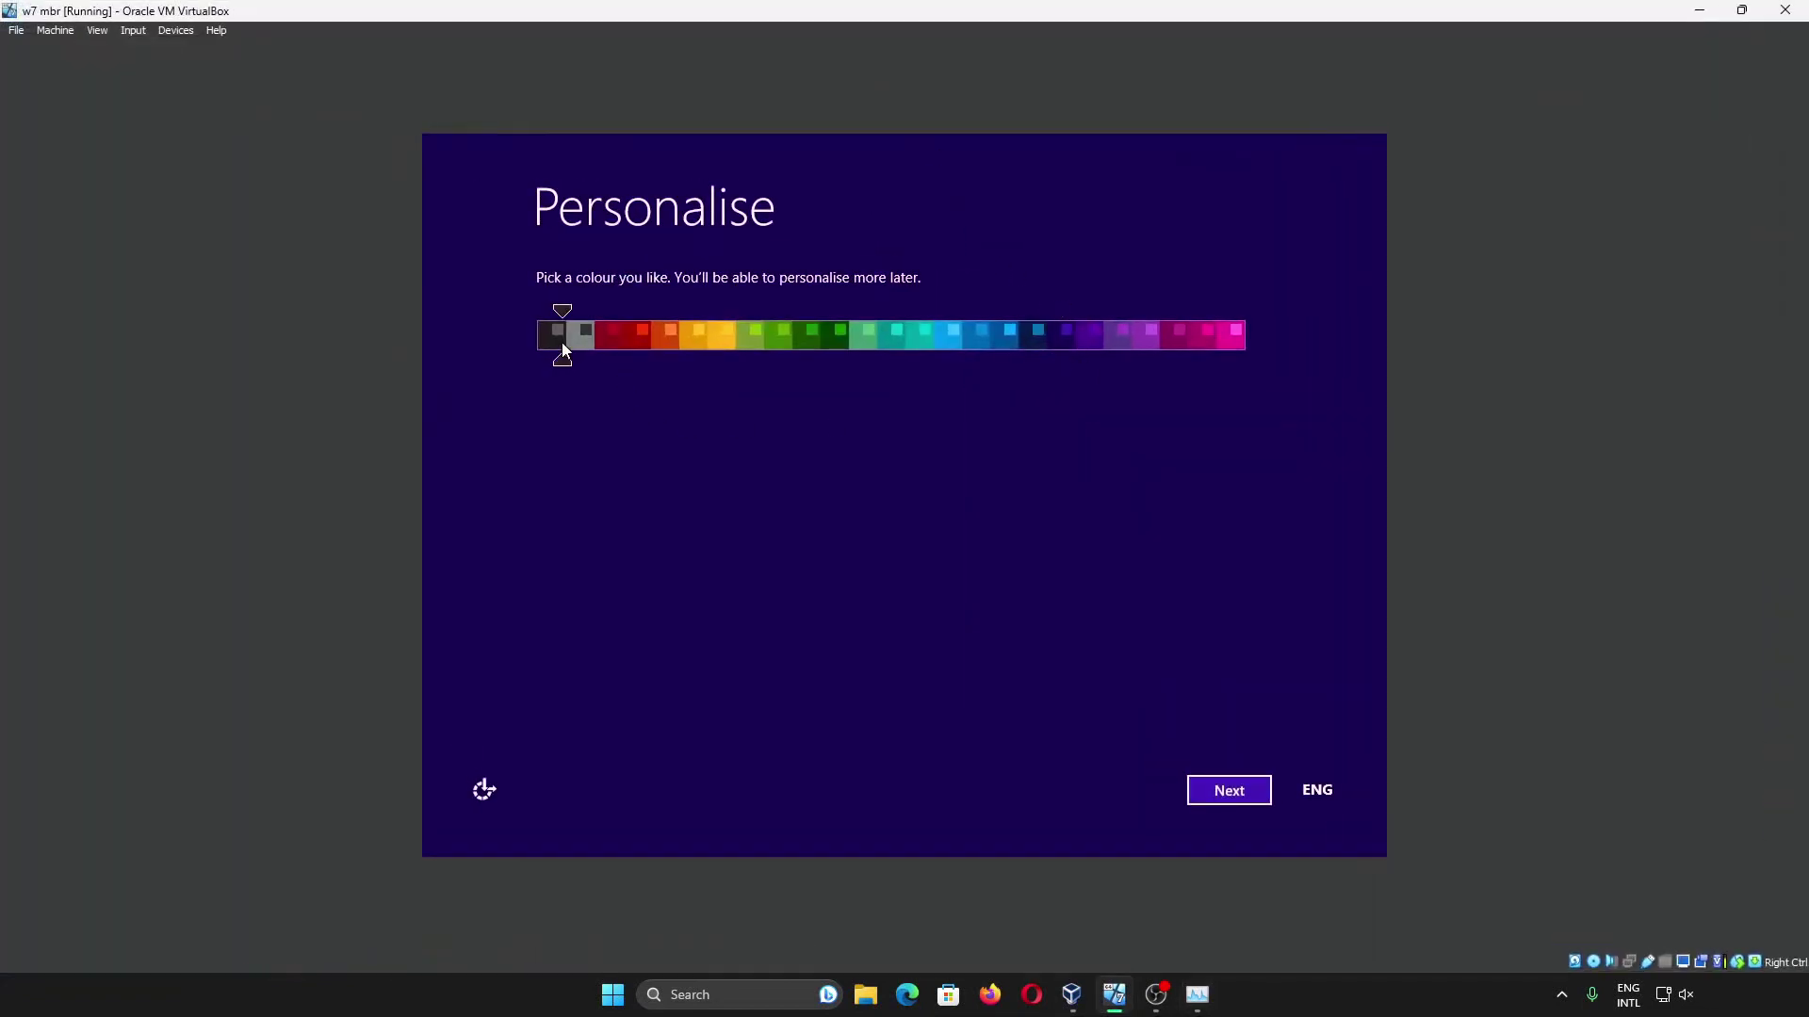
pyautogui.click(579, 336)
pyautogui.click(623, 341)
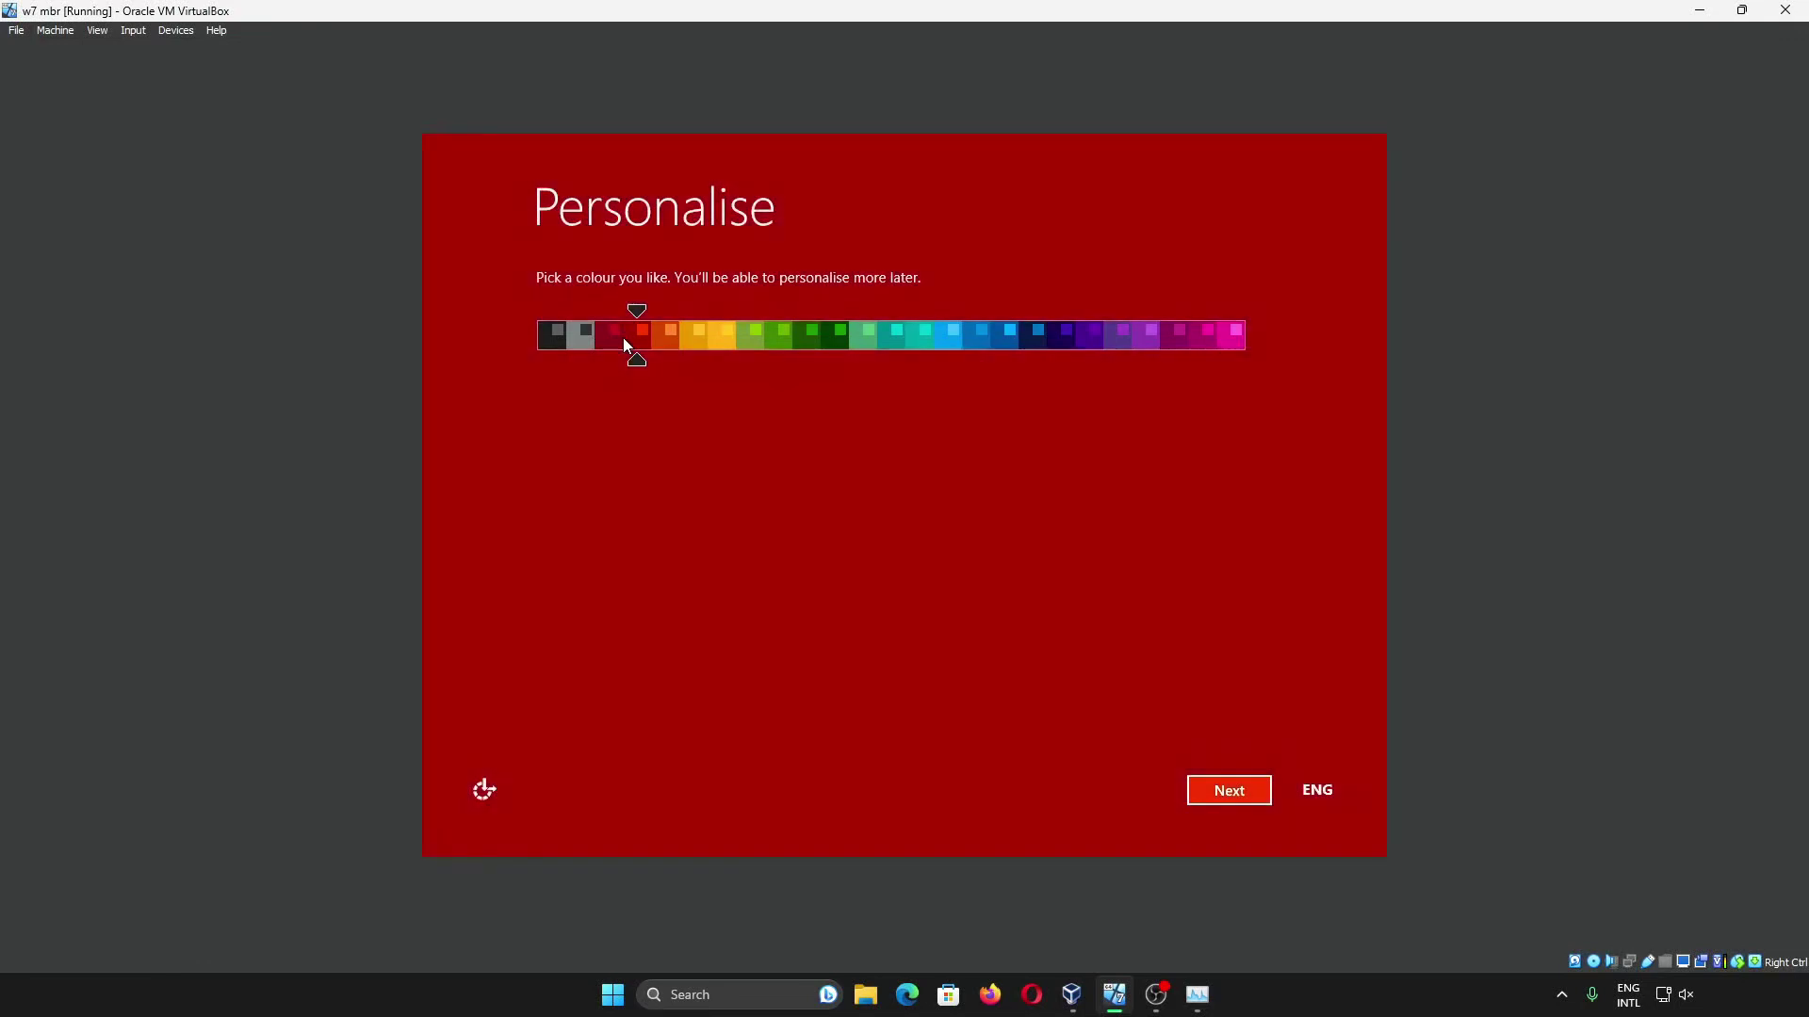
pyautogui.moveTo(623, 339); pyautogui.dragTo(1183, 347)
pyautogui.click(1255, 791)
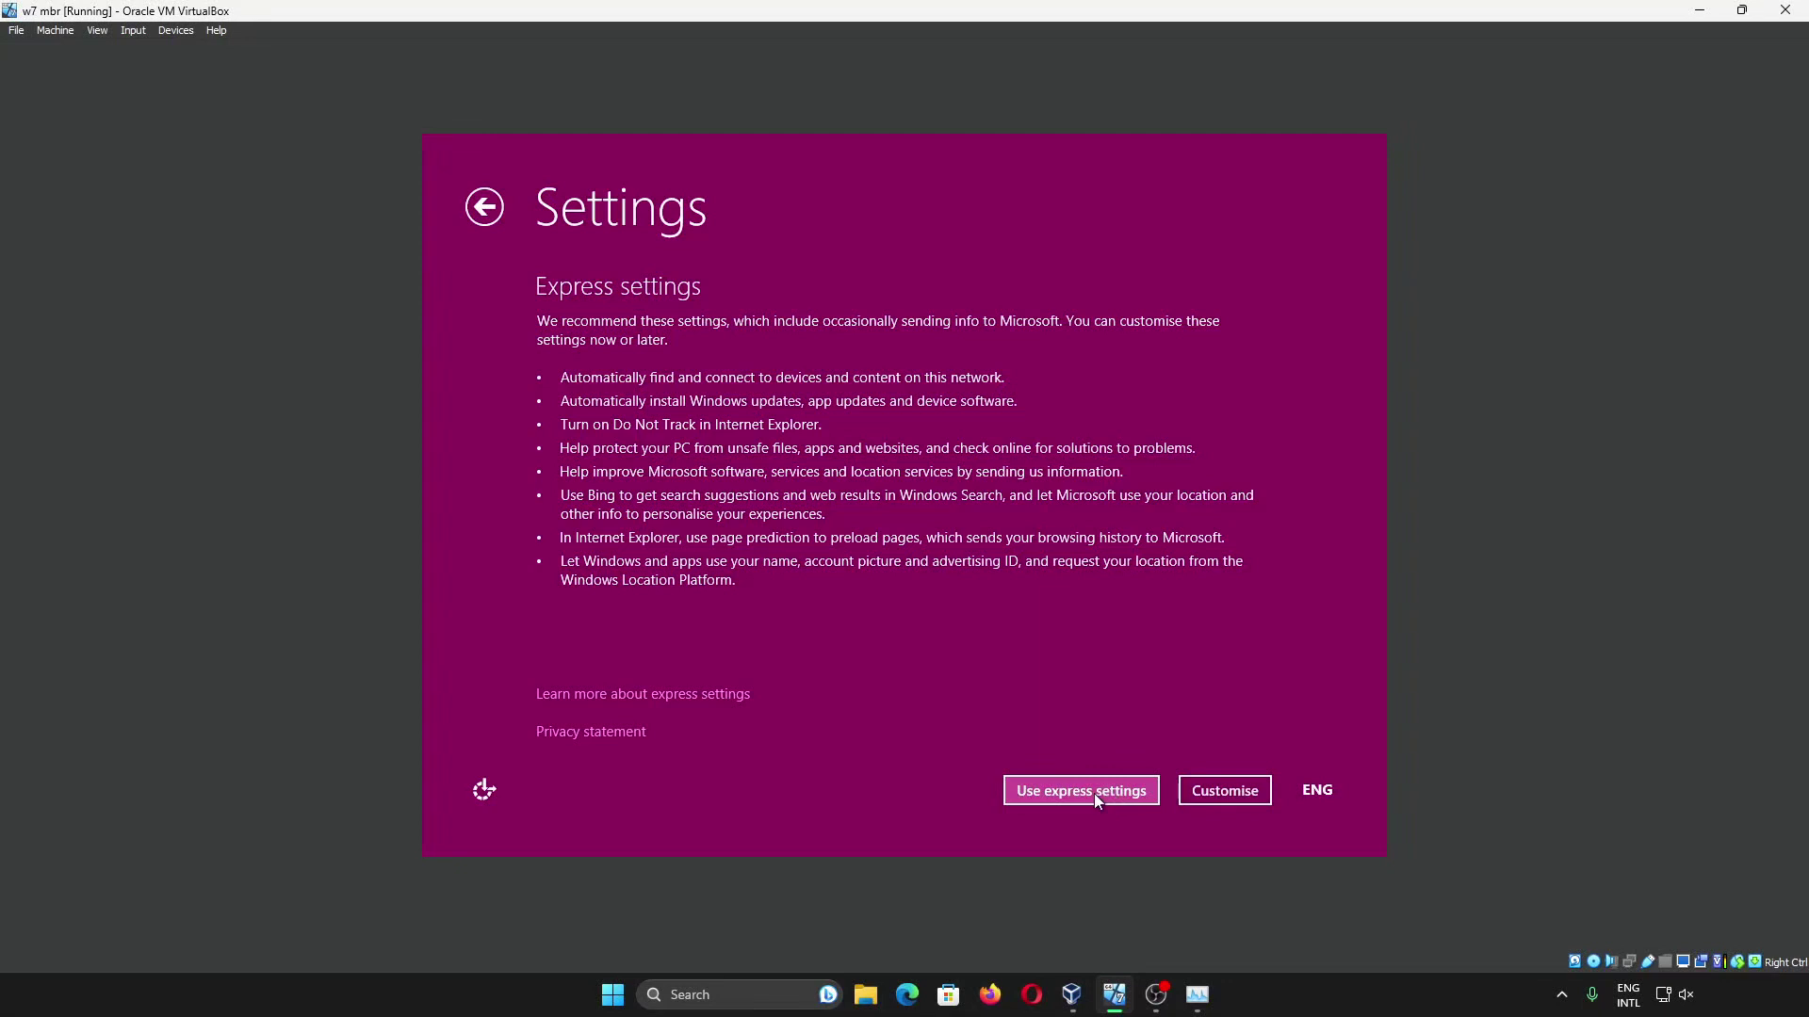
# Step: Customise the Windows settings and set Windows Update to "Don't set up Windows Update (not recommended)"
pyautogui.click(1237, 794)
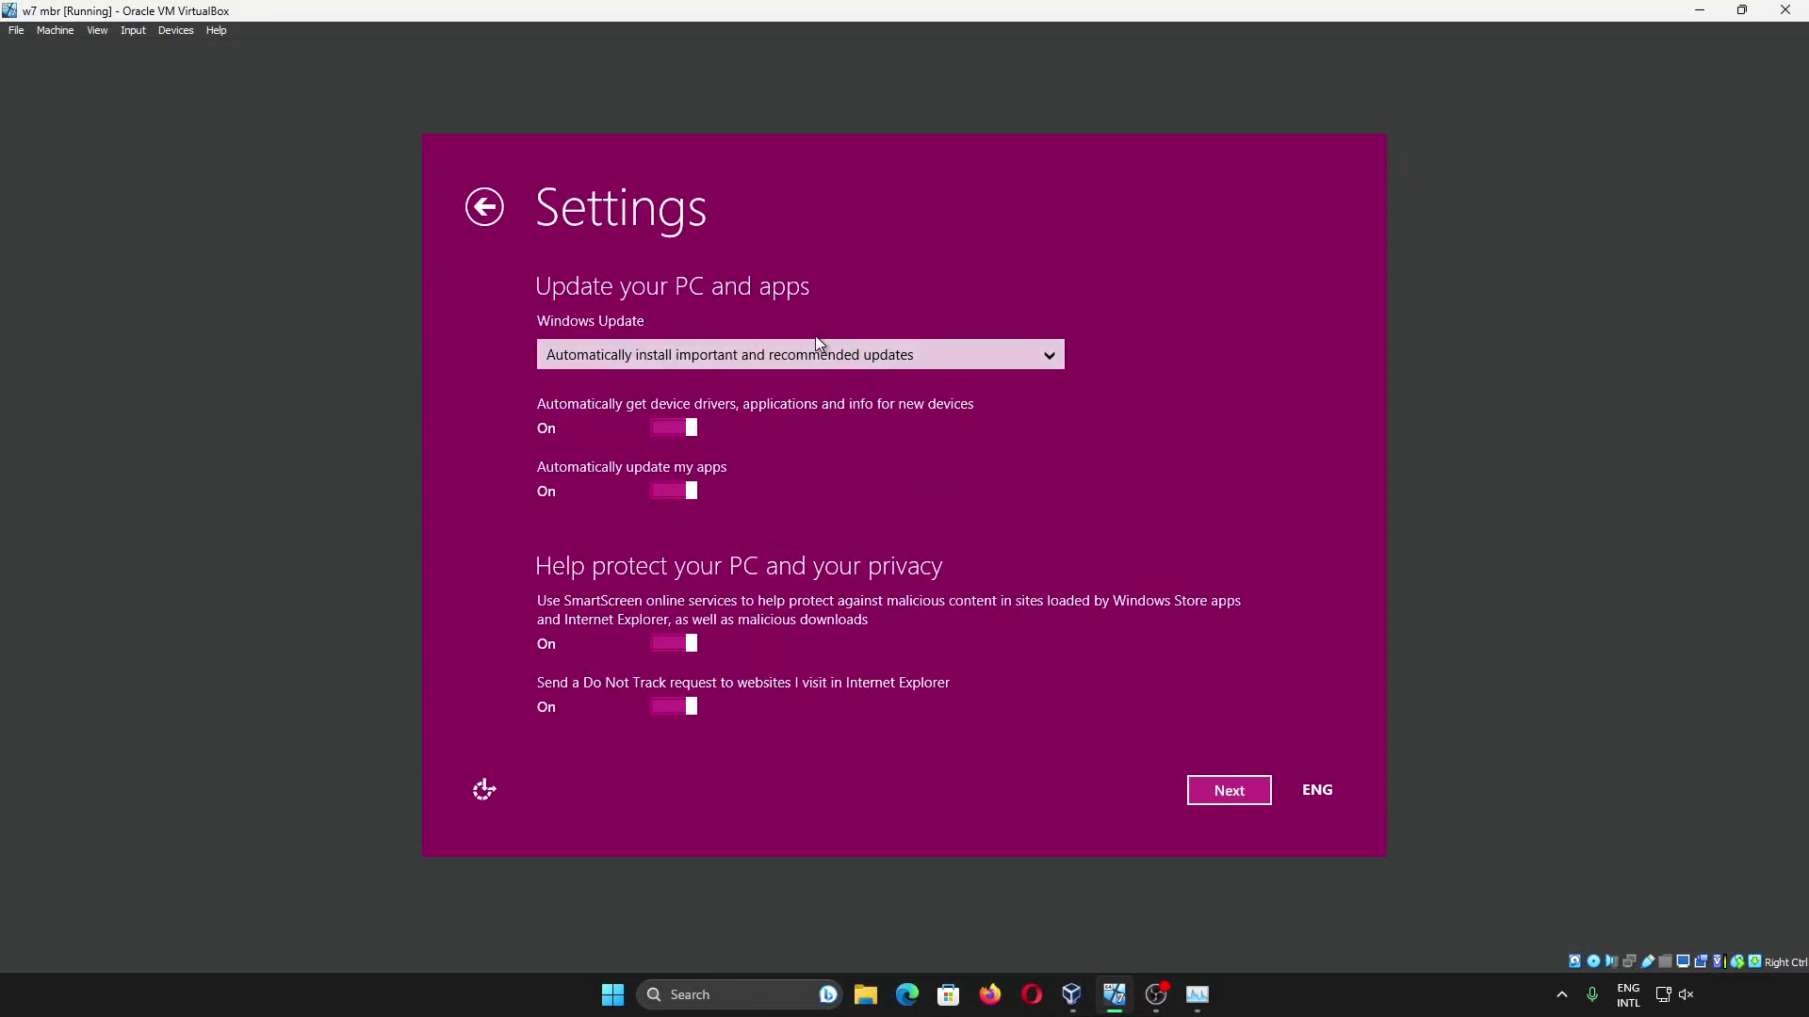
pyautogui.click(790, 354)
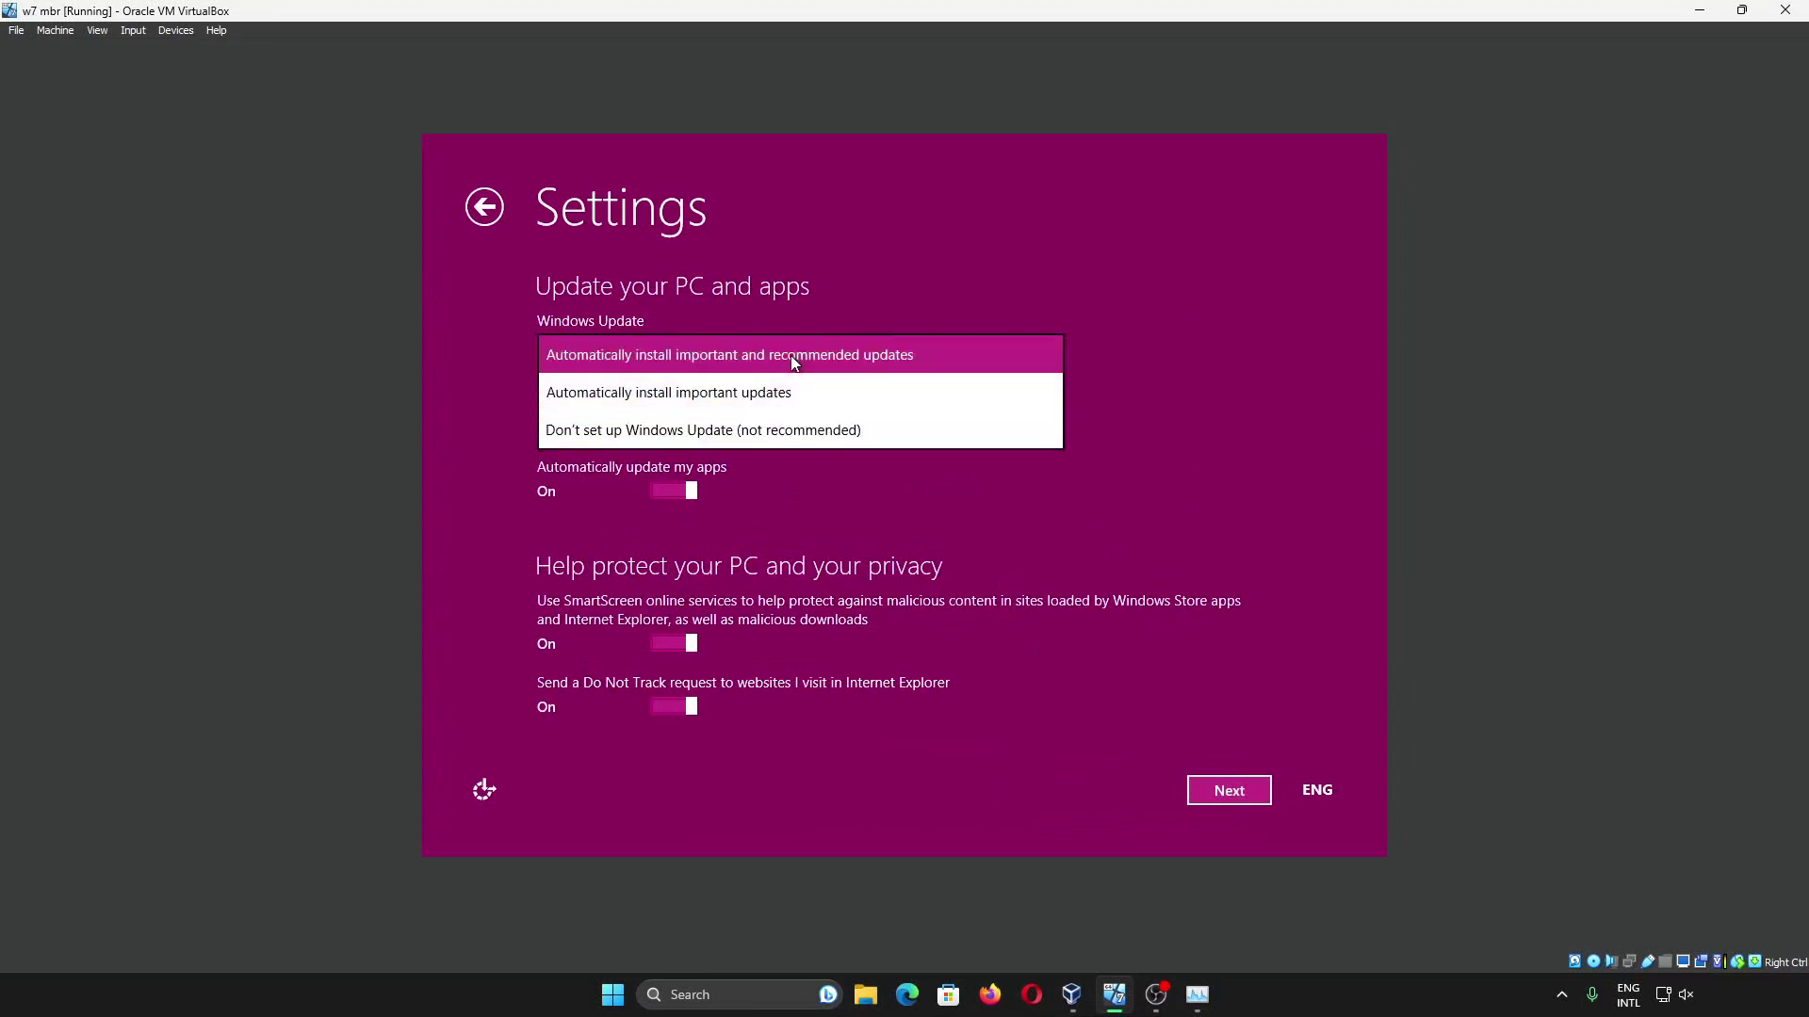
pyautogui.click(774, 428)
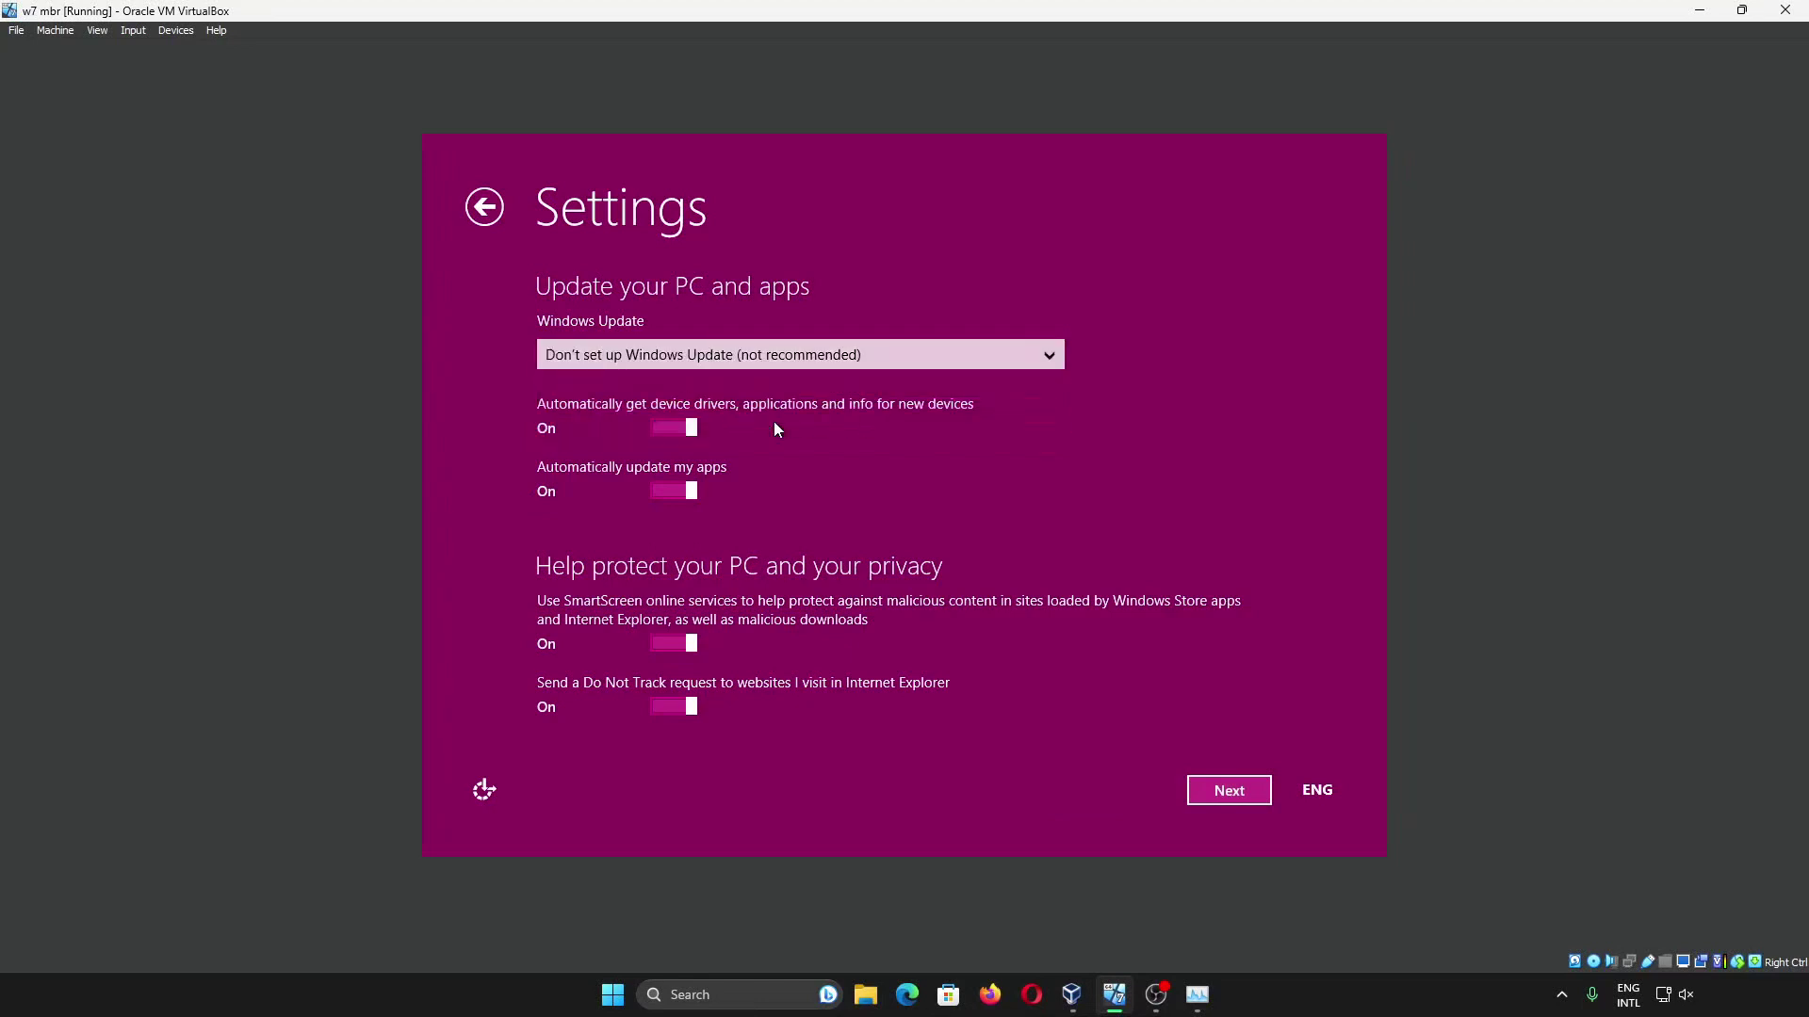
# Step: Turn off automatic device drivers, app updates, SmartScreen online services and the Do Not Track request, and continue
pyautogui.click(674, 429)
pyautogui.click(675, 491)
pyautogui.click(673, 644)
pyautogui.click(680, 709)
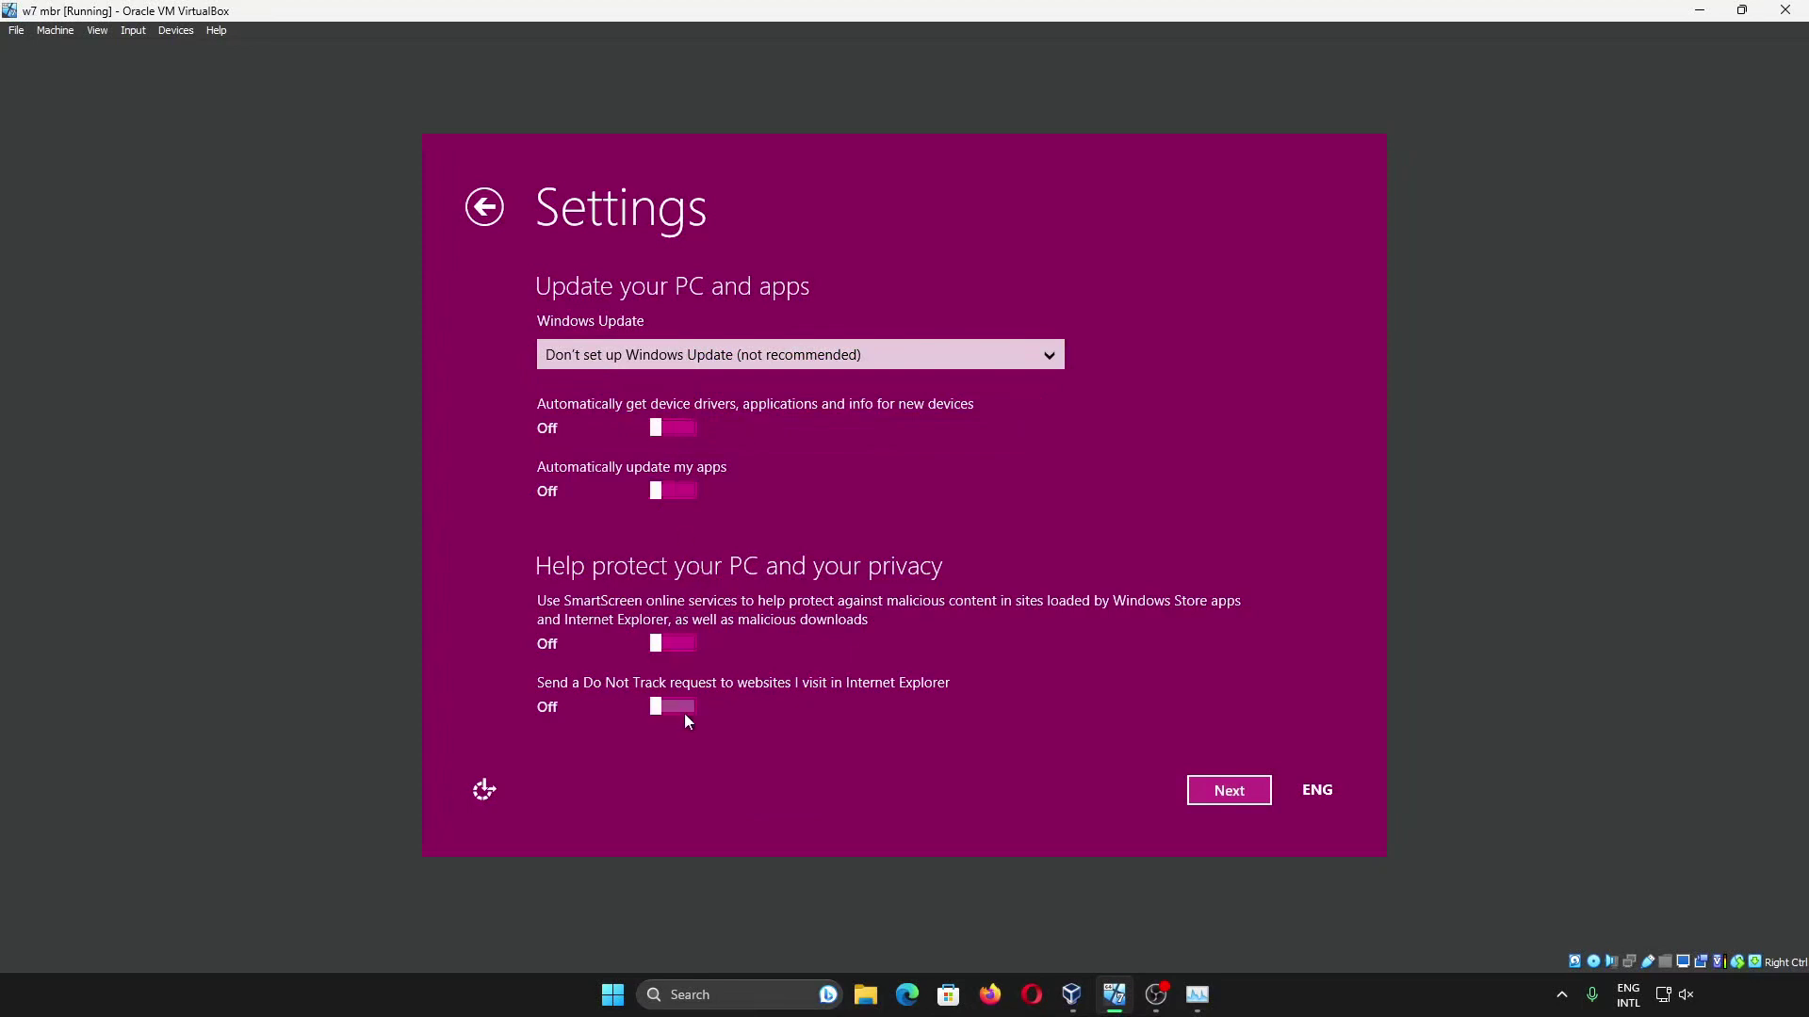
pyautogui.click(1220, 794)
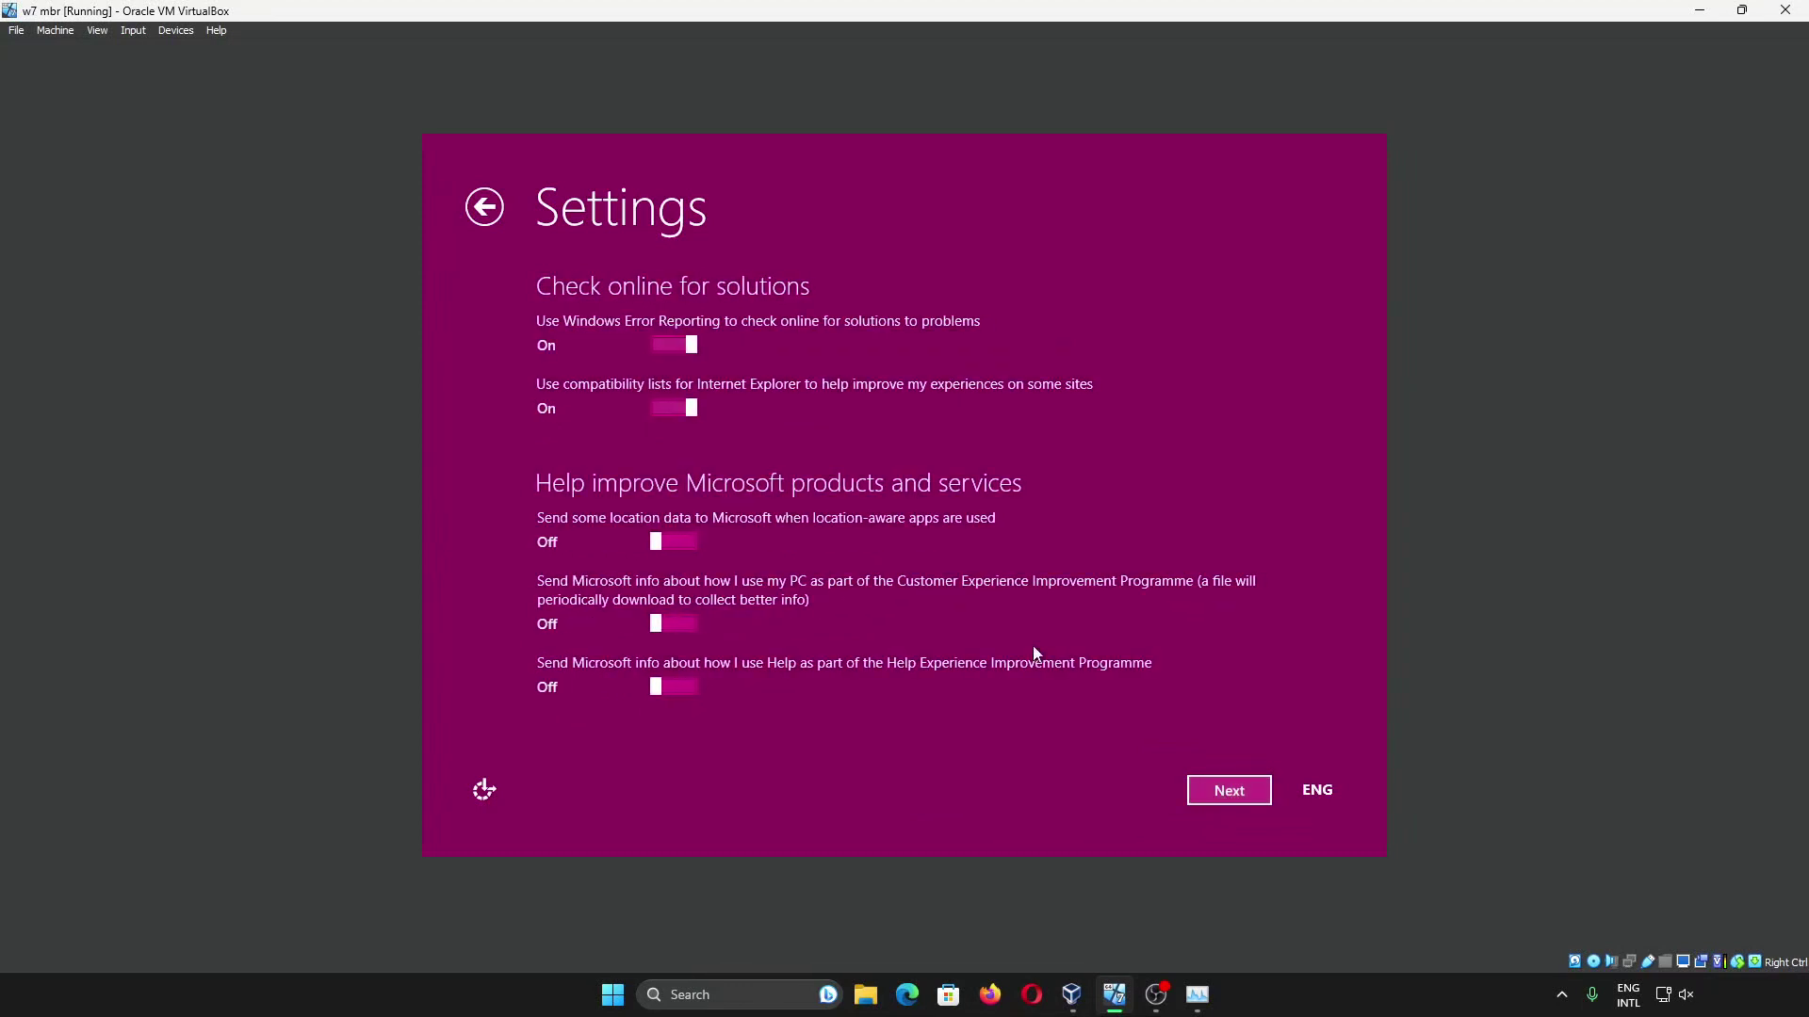
# Step: Turn off Windows Error Reporting and the Internet Explorer compatibility lists, and continue
pyautogui.click(683, 346)
pyautogui.click(686, 414)
pyautogui.click(1224, 792)
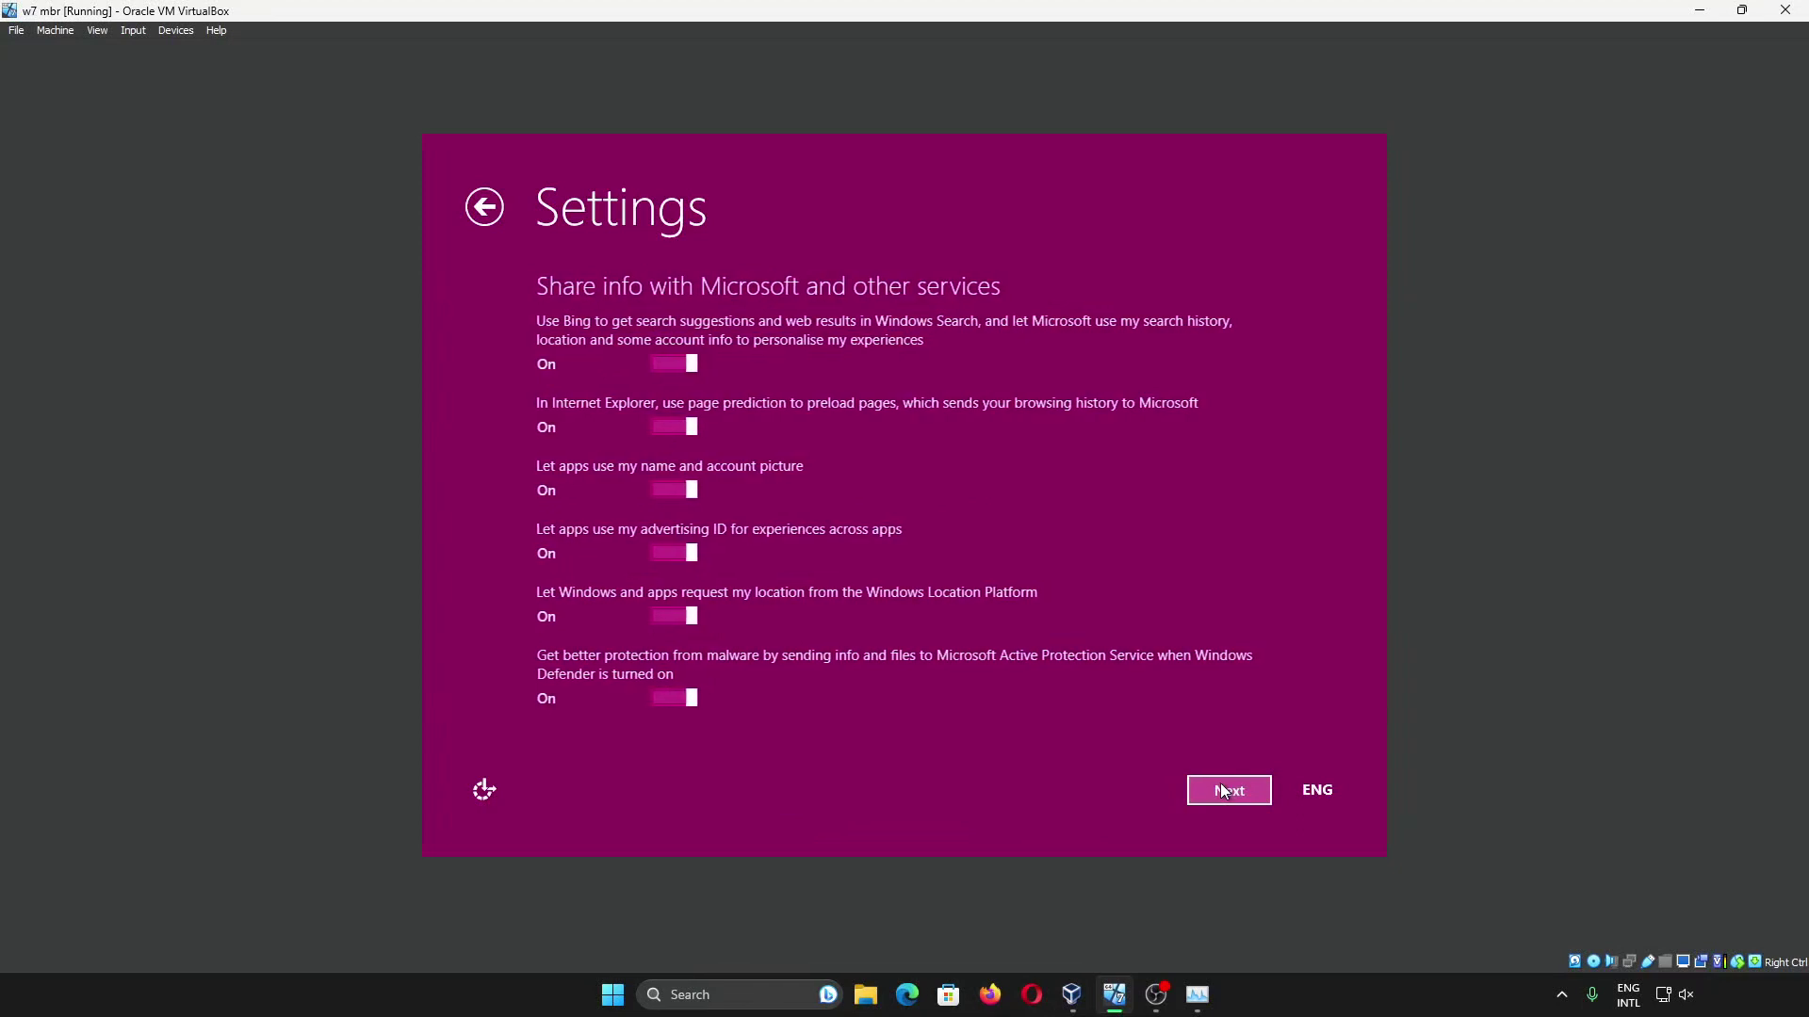
# Step: Turn off all six options for sharing info with Microsoft and other services, and continue
pyautogui.click(676, 363)
pyautogui.click(674, 427)
pyautogui.click(673, 490)
pyautogui.click(674, 553)
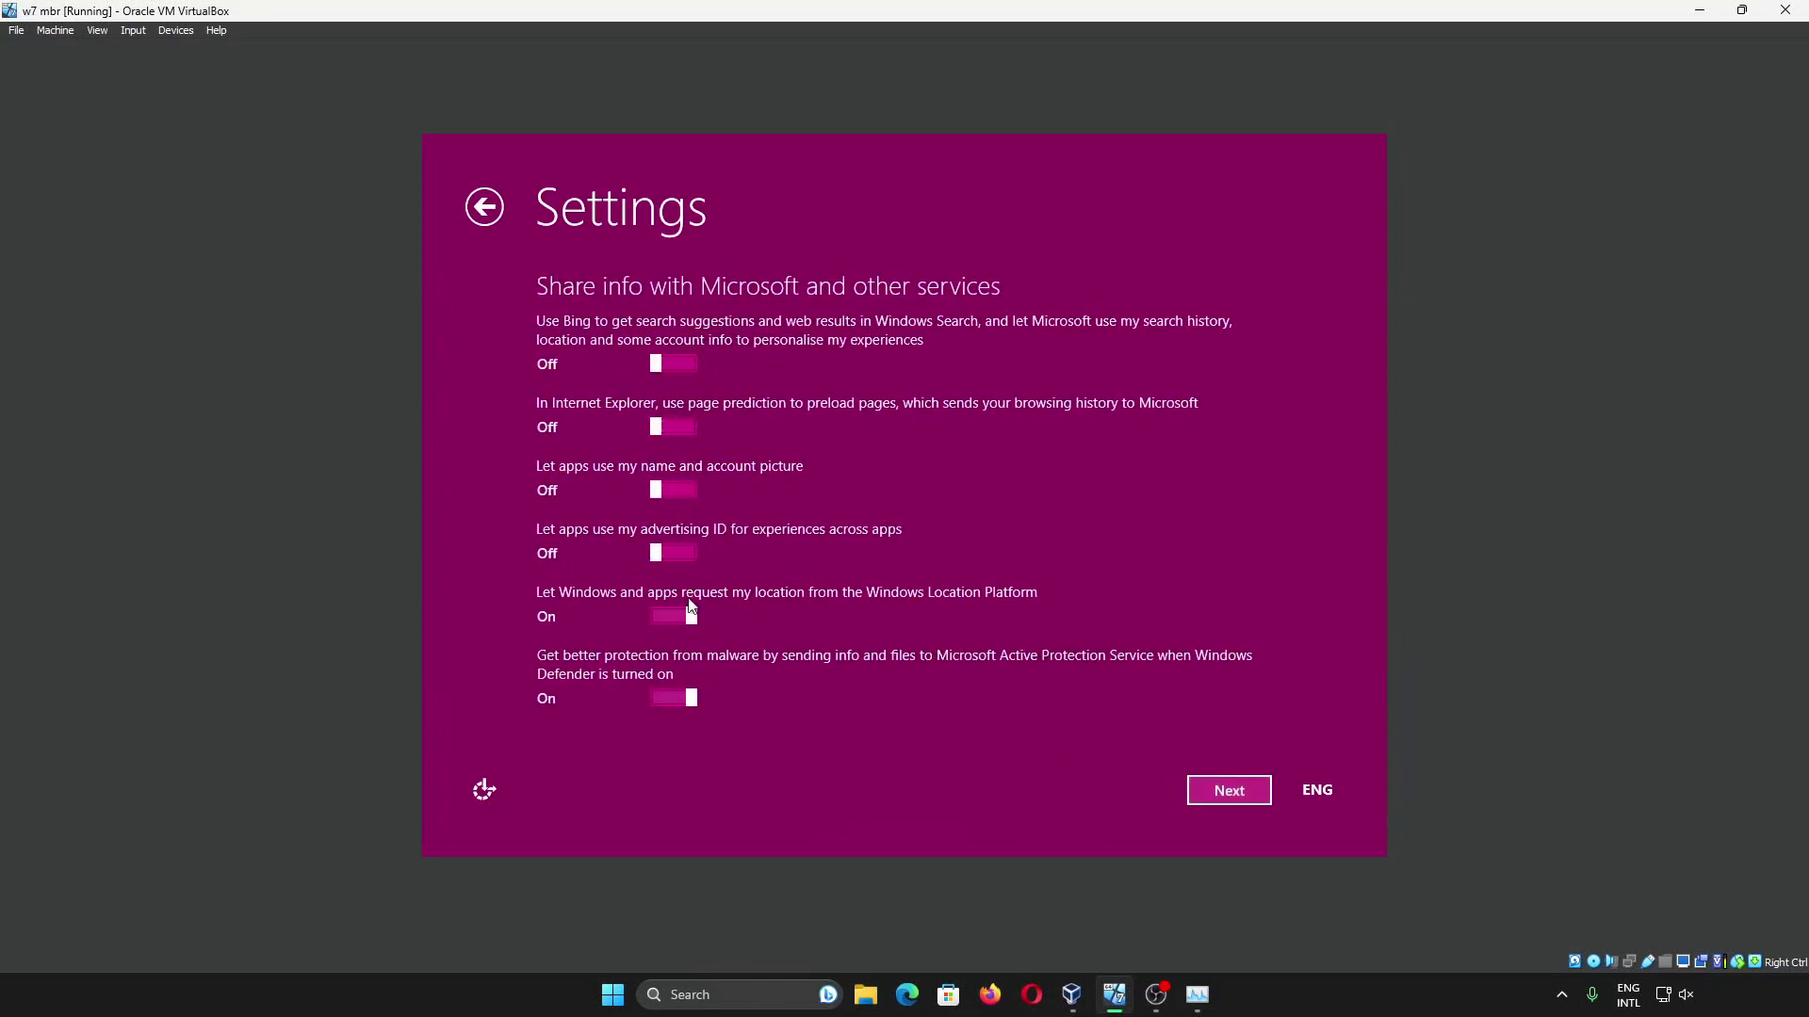
pyautogui.click(674, 616)
pyautogui.click(673, 698)
pyautogui.click(1229, 792)
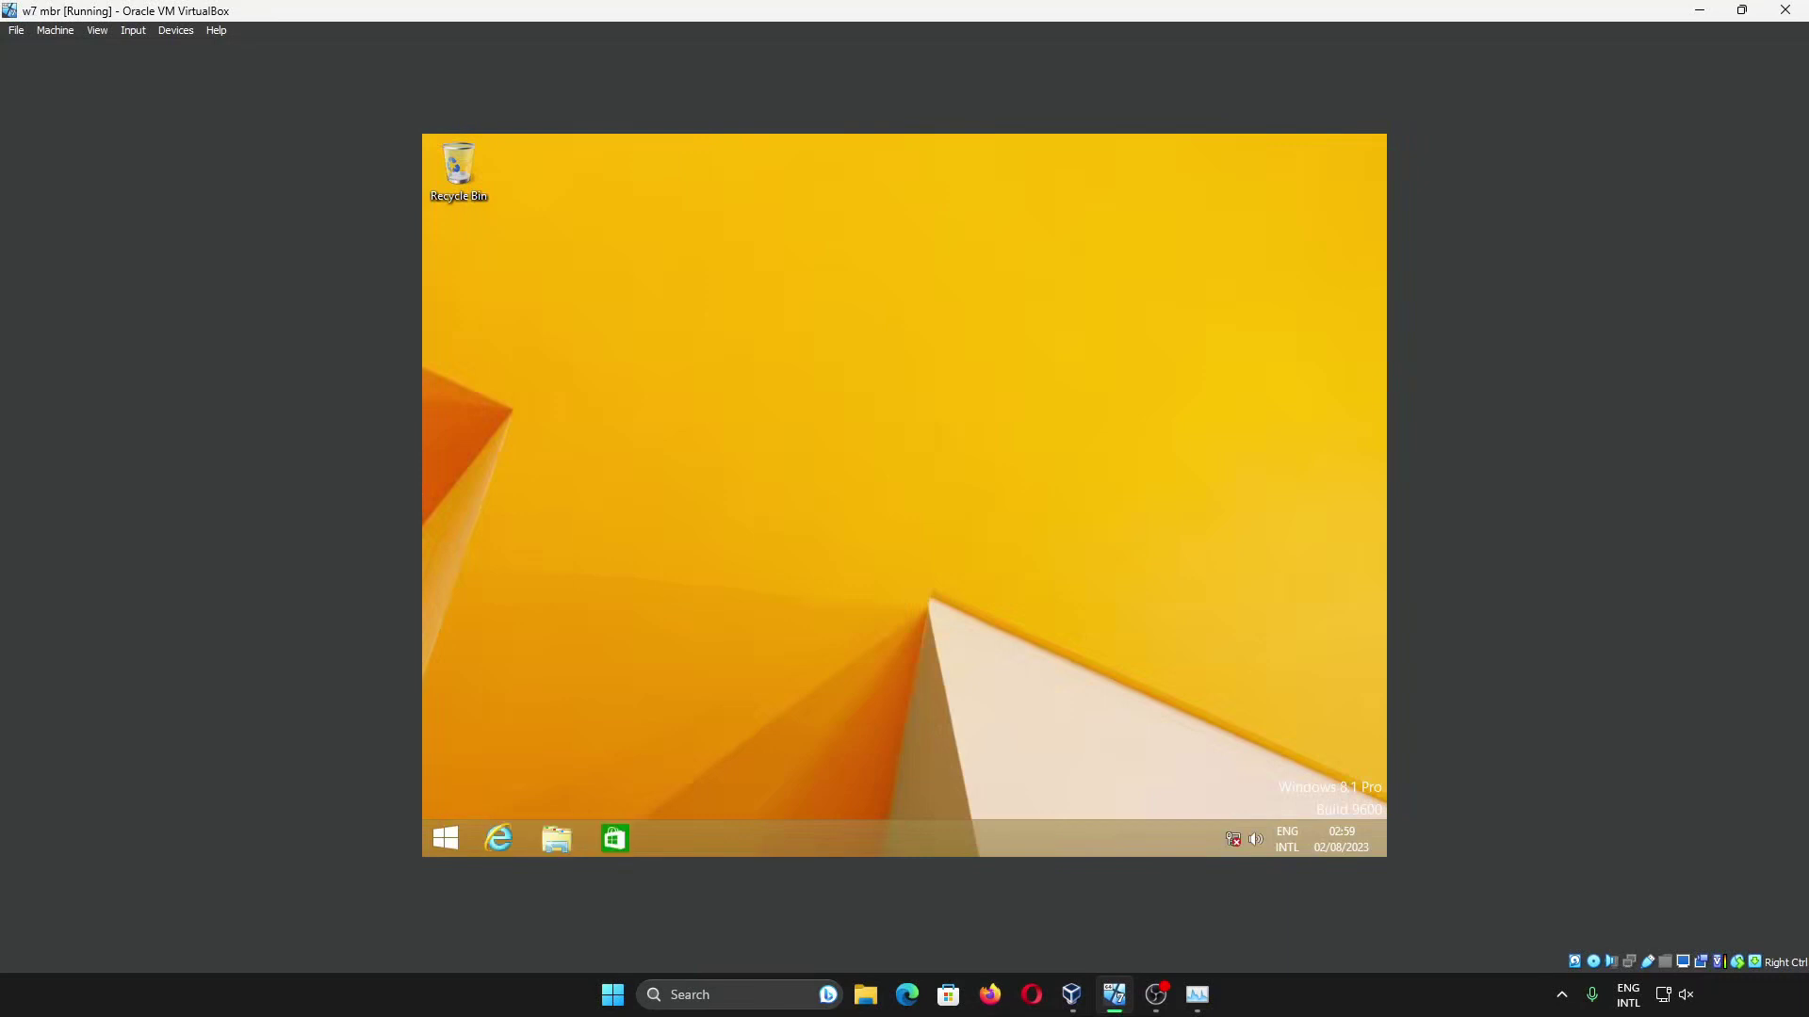
# Step: Glance at the Start screen, open the Downloads folder in File Explorer and select all its items to check the kept files
pyautogui.click(450, 840)
pyautogui.click(448, 840)
pyautogui.click(571, 832)
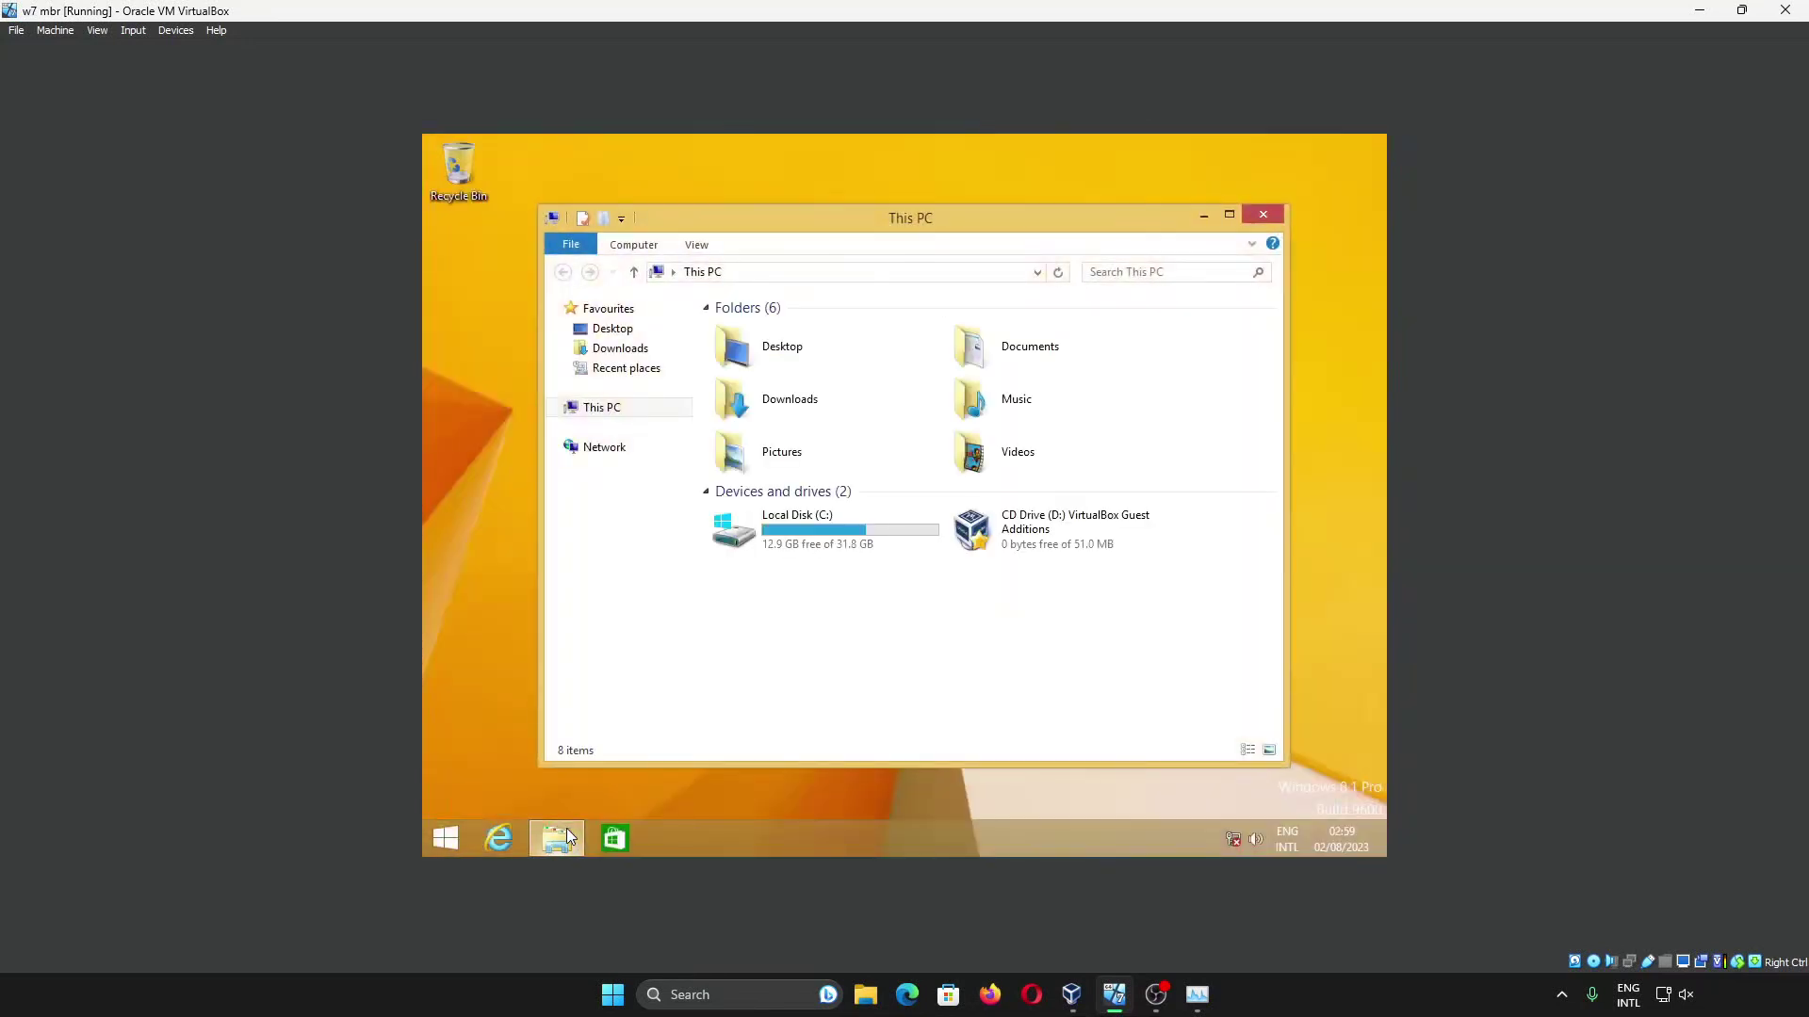
pyautogui.click(613, 351)
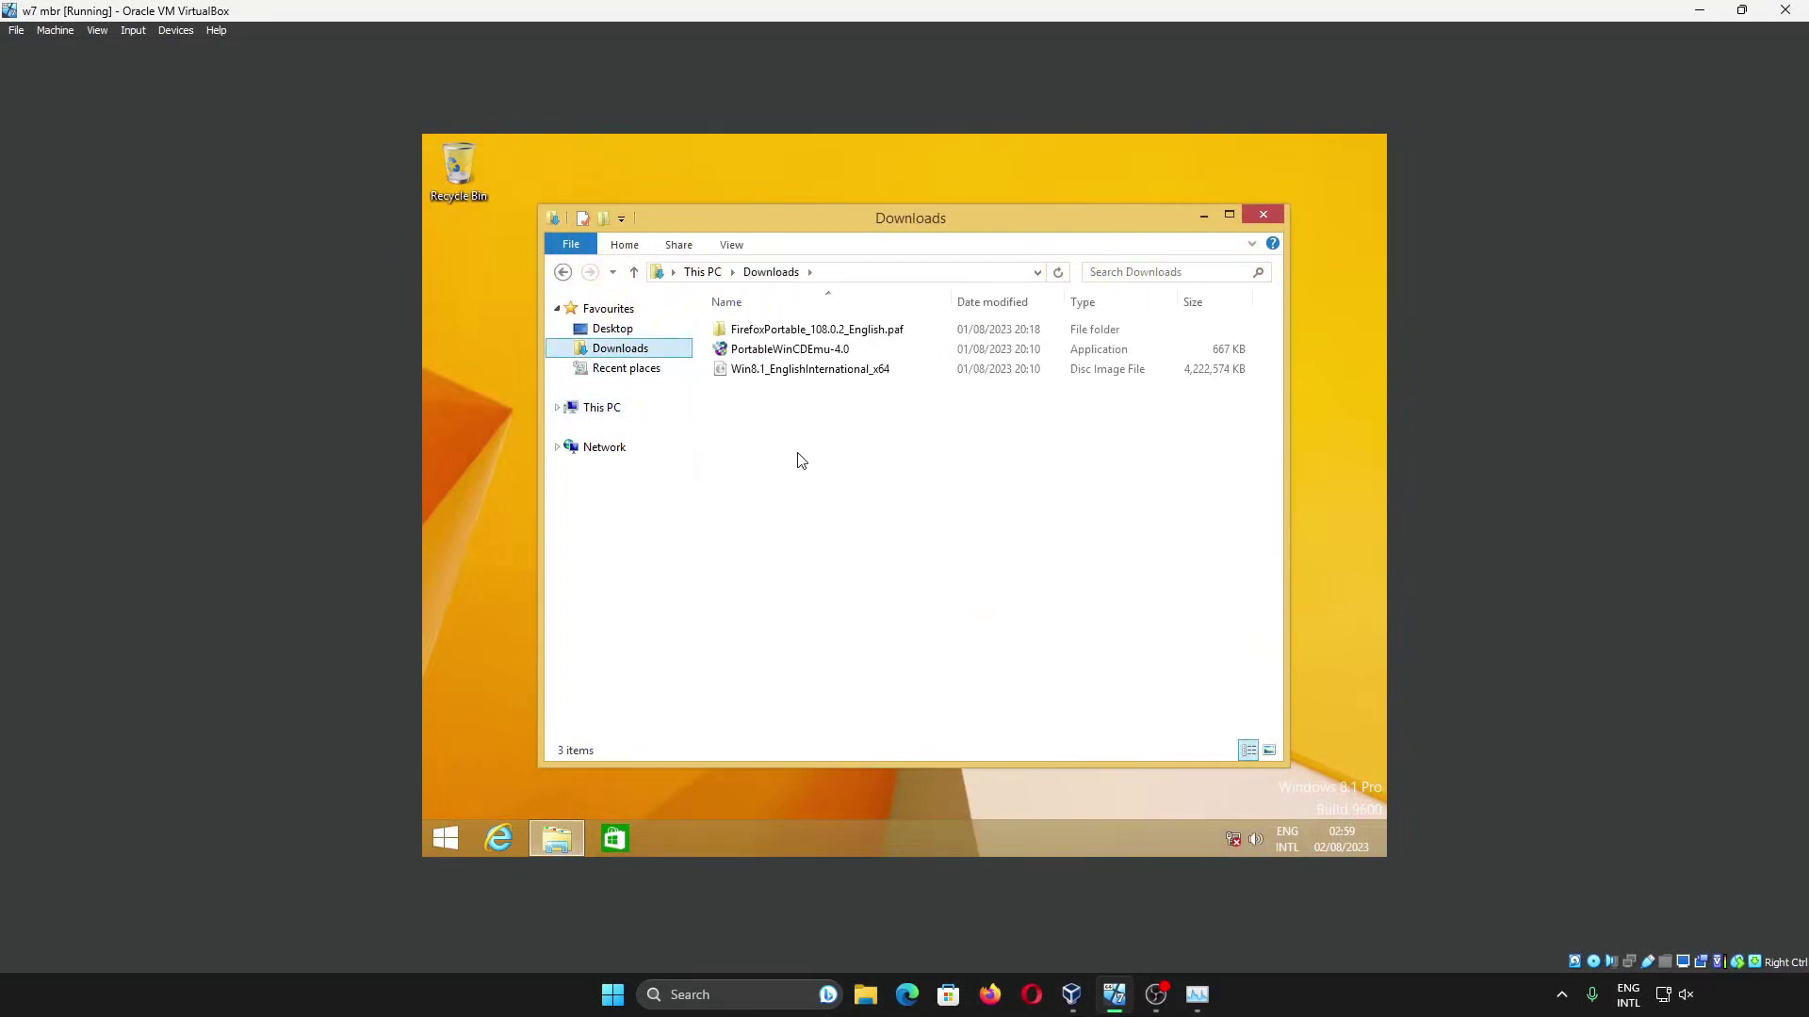
pyautogui.moveTo(801, 460); pyautogui.dragTo(920, 283)
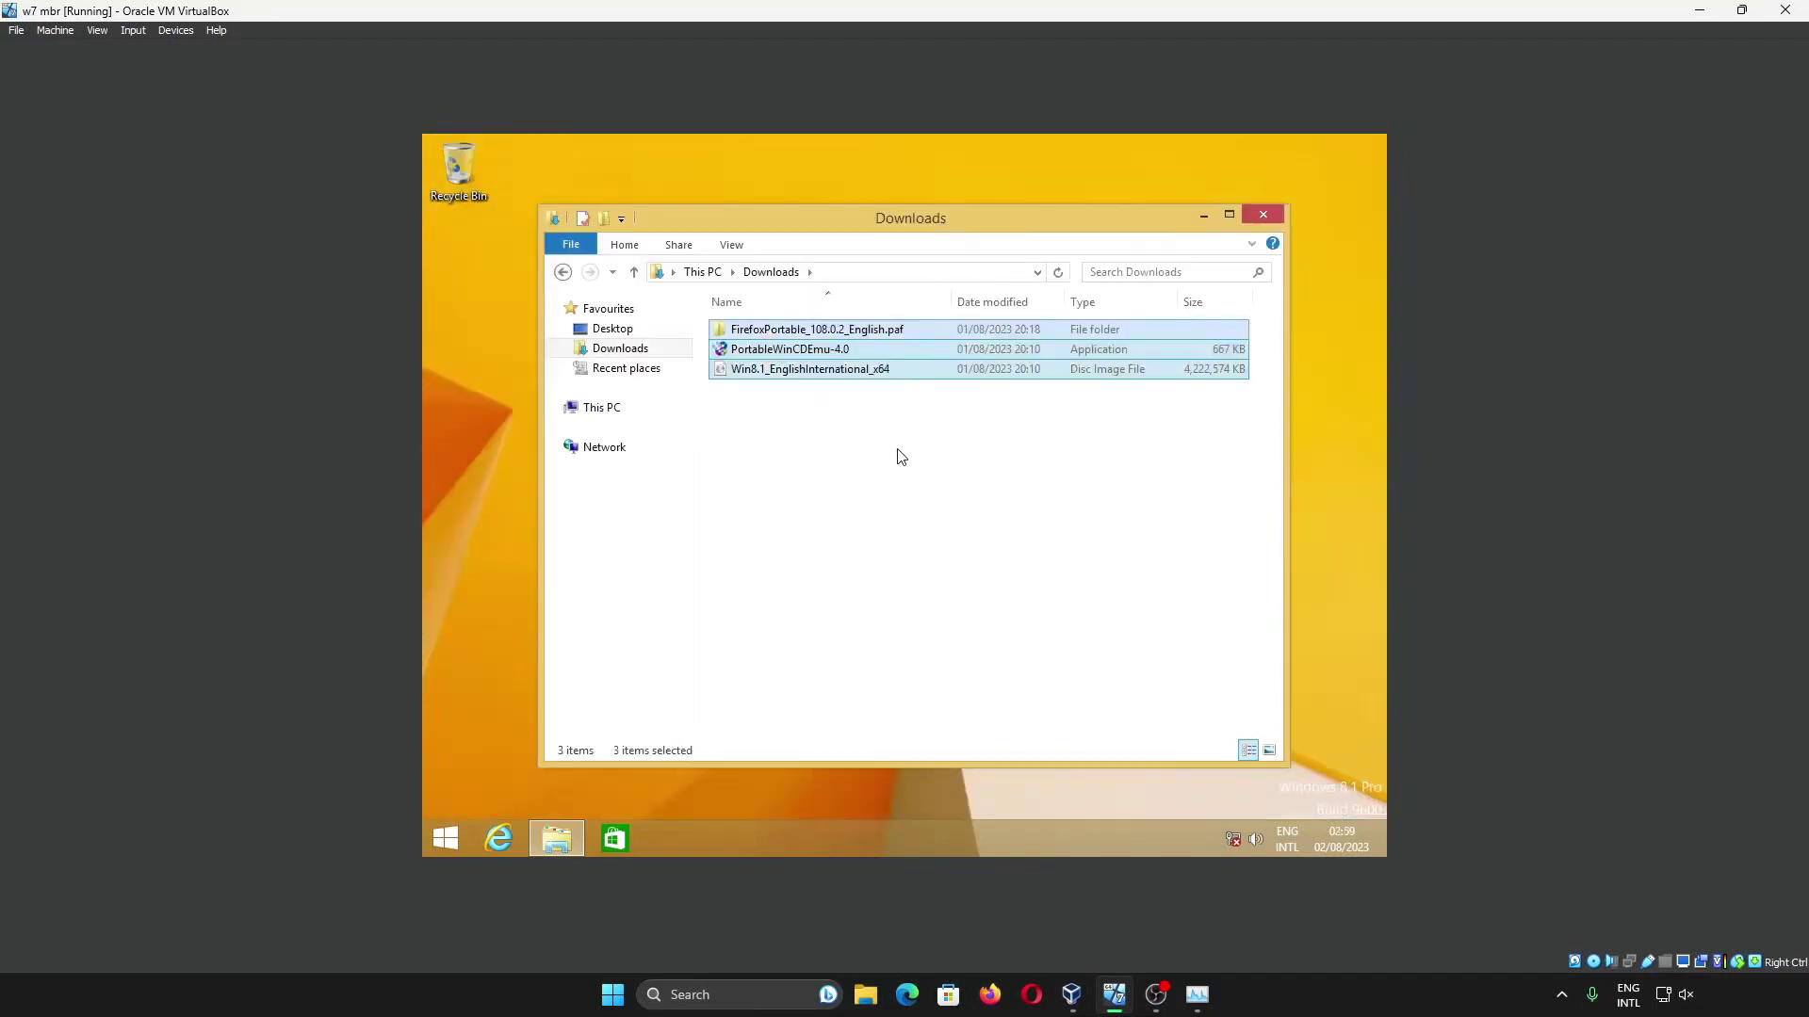
# Step: Open the Documents folder from This PC and maximise its window to check its contents
pyautogui.click(601, 407)
pyautogui.click(1032, 352)
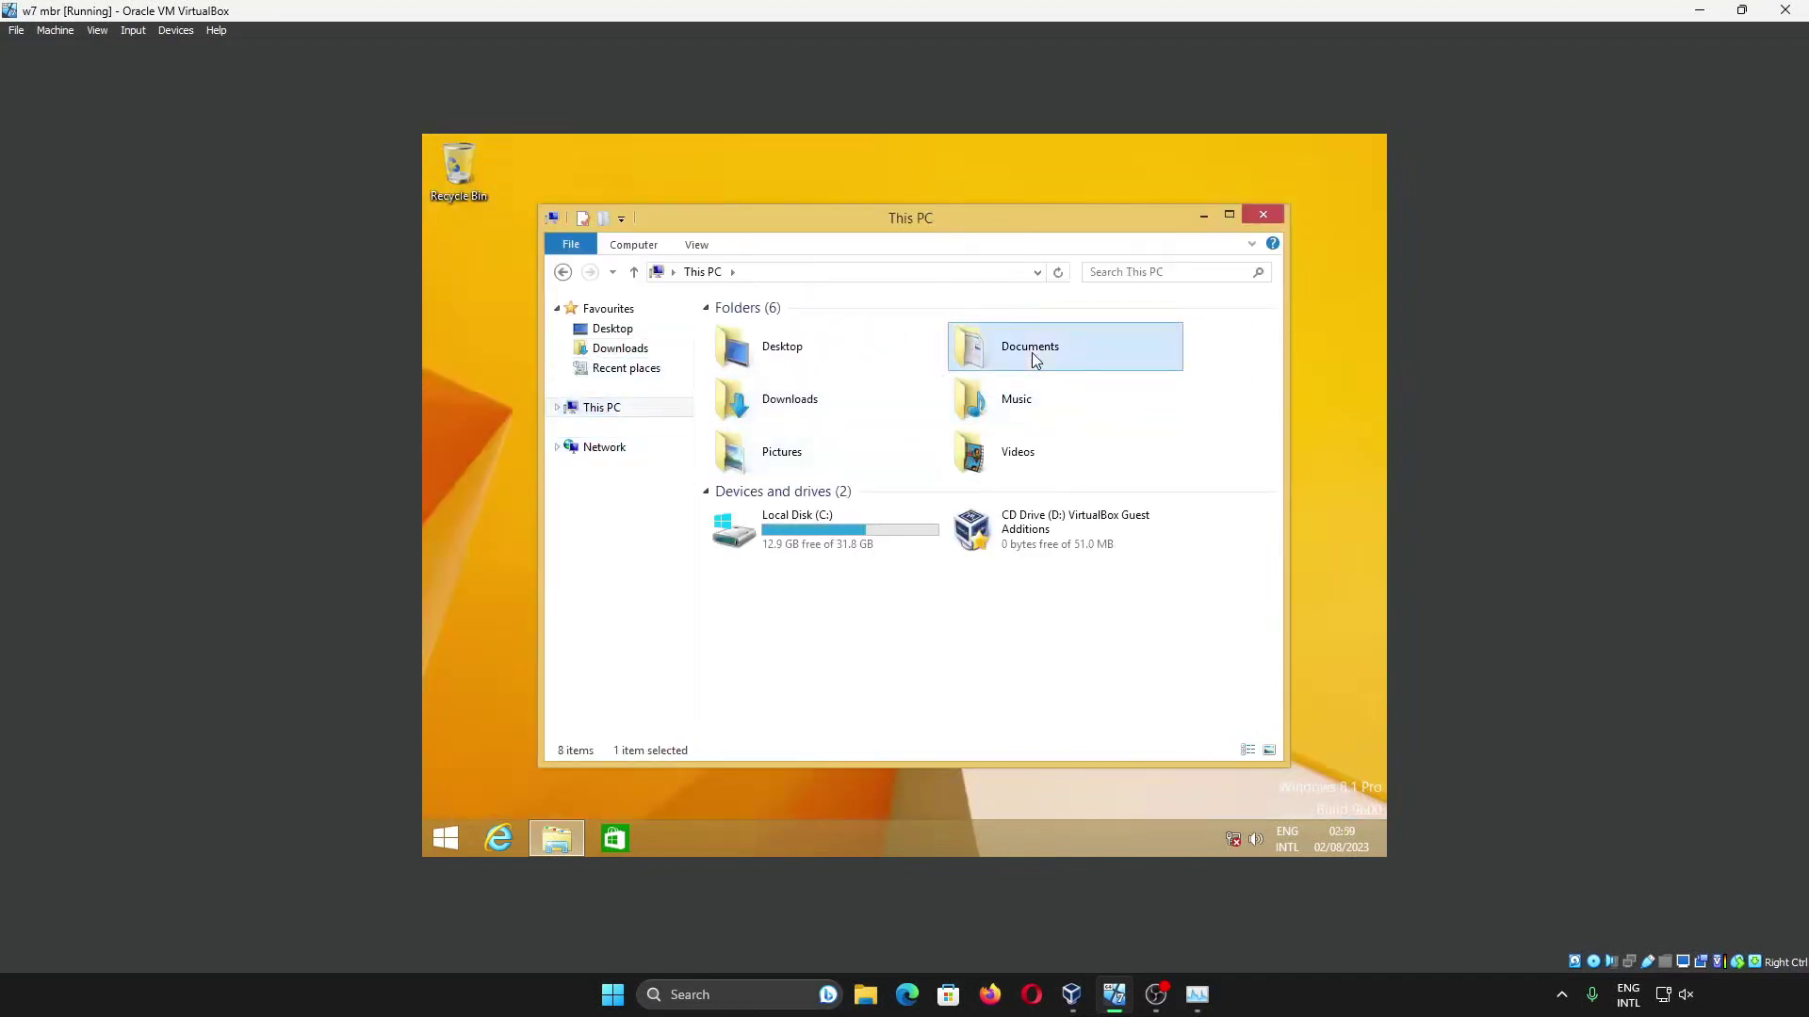
pyautogui.doubleClick(1032, 353)
pyautogui.click(1229, 214)
# Step: Open Task Manager in the virtual machine, maximise it and examine the disk and memory performance
pyautogui.rightClick(997, 837)
pyautogui.click(1060, 784)
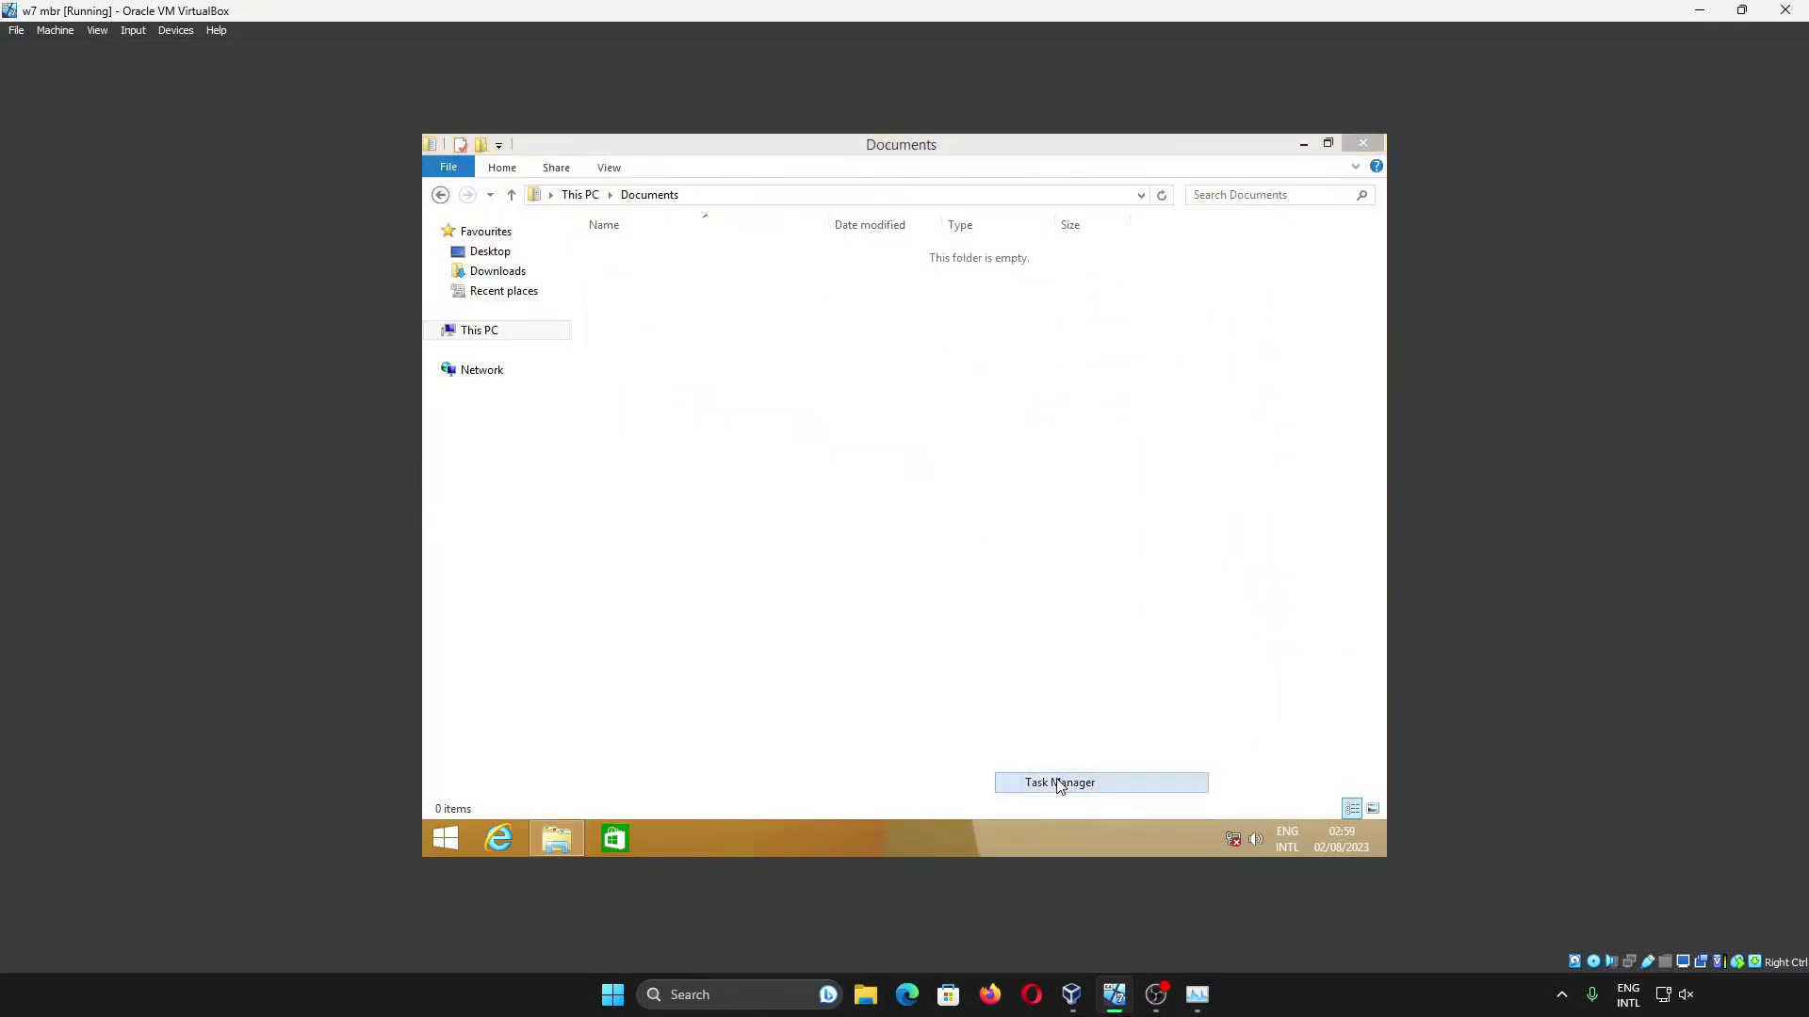
pyautogui.click(696, 345)
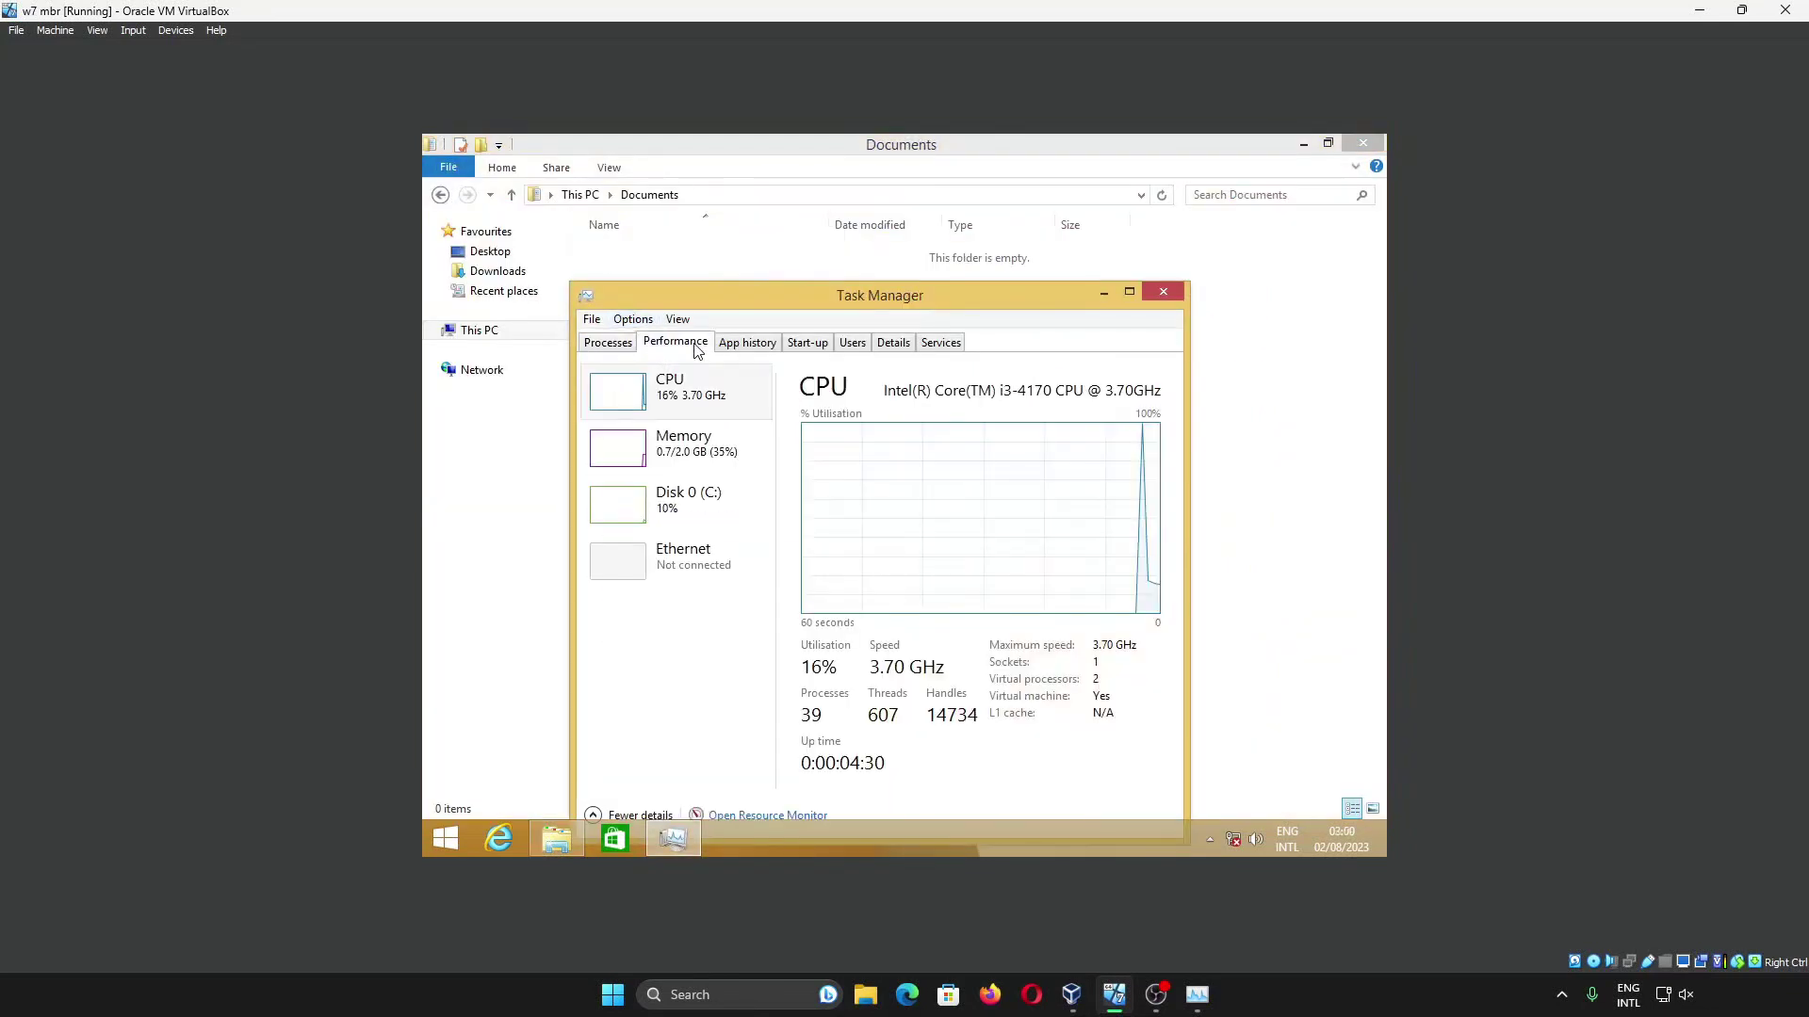
pyautogui.click(1129, 292)
pyautogui.click(530, 352)
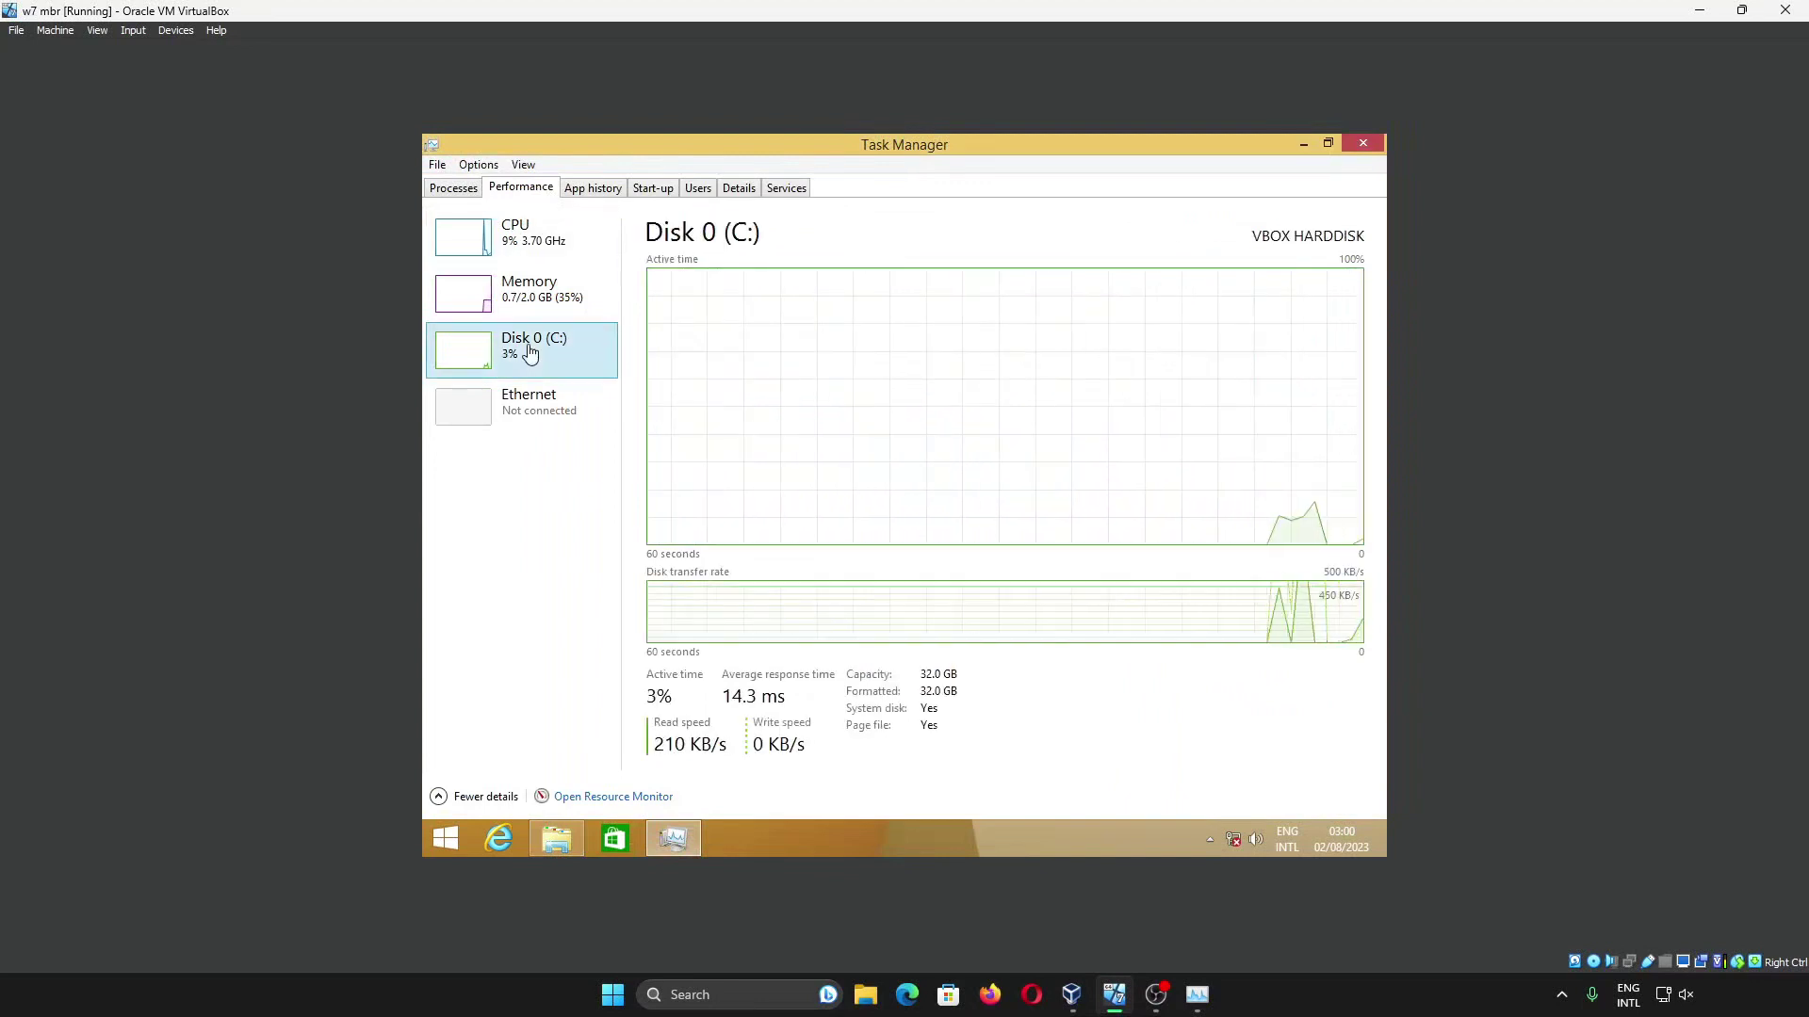
pyautogui.click(570, 296)
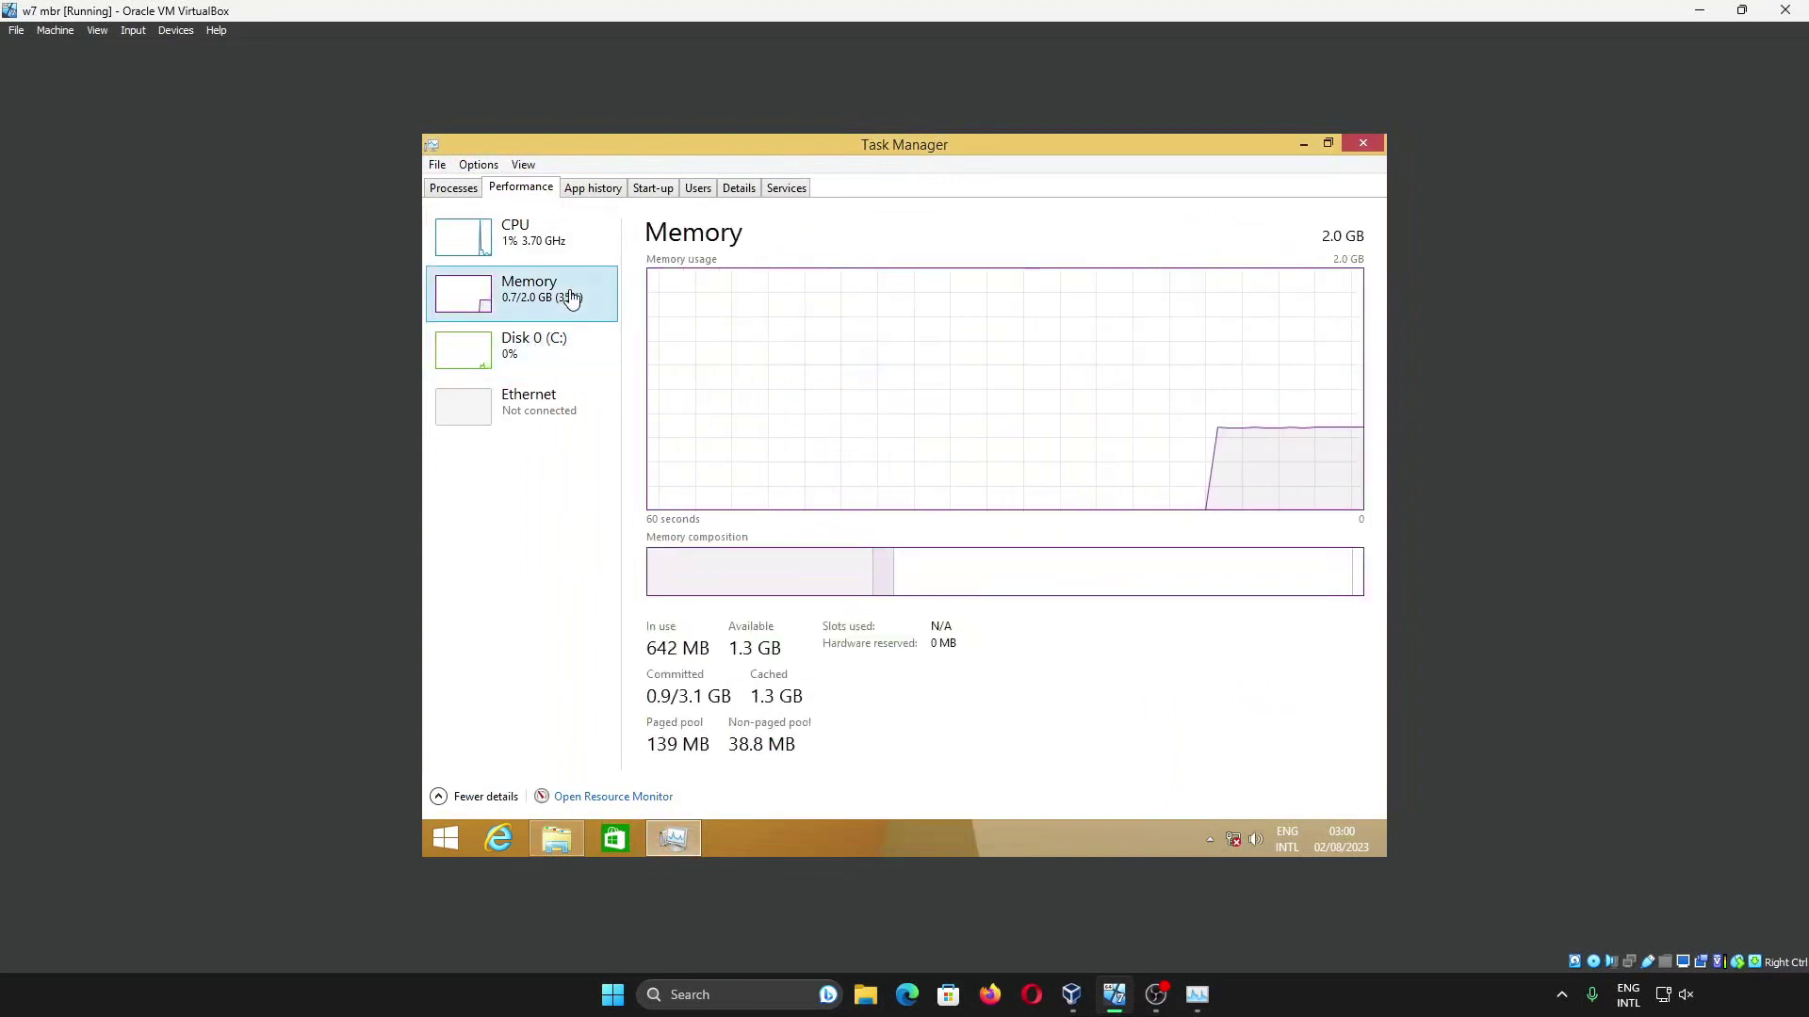